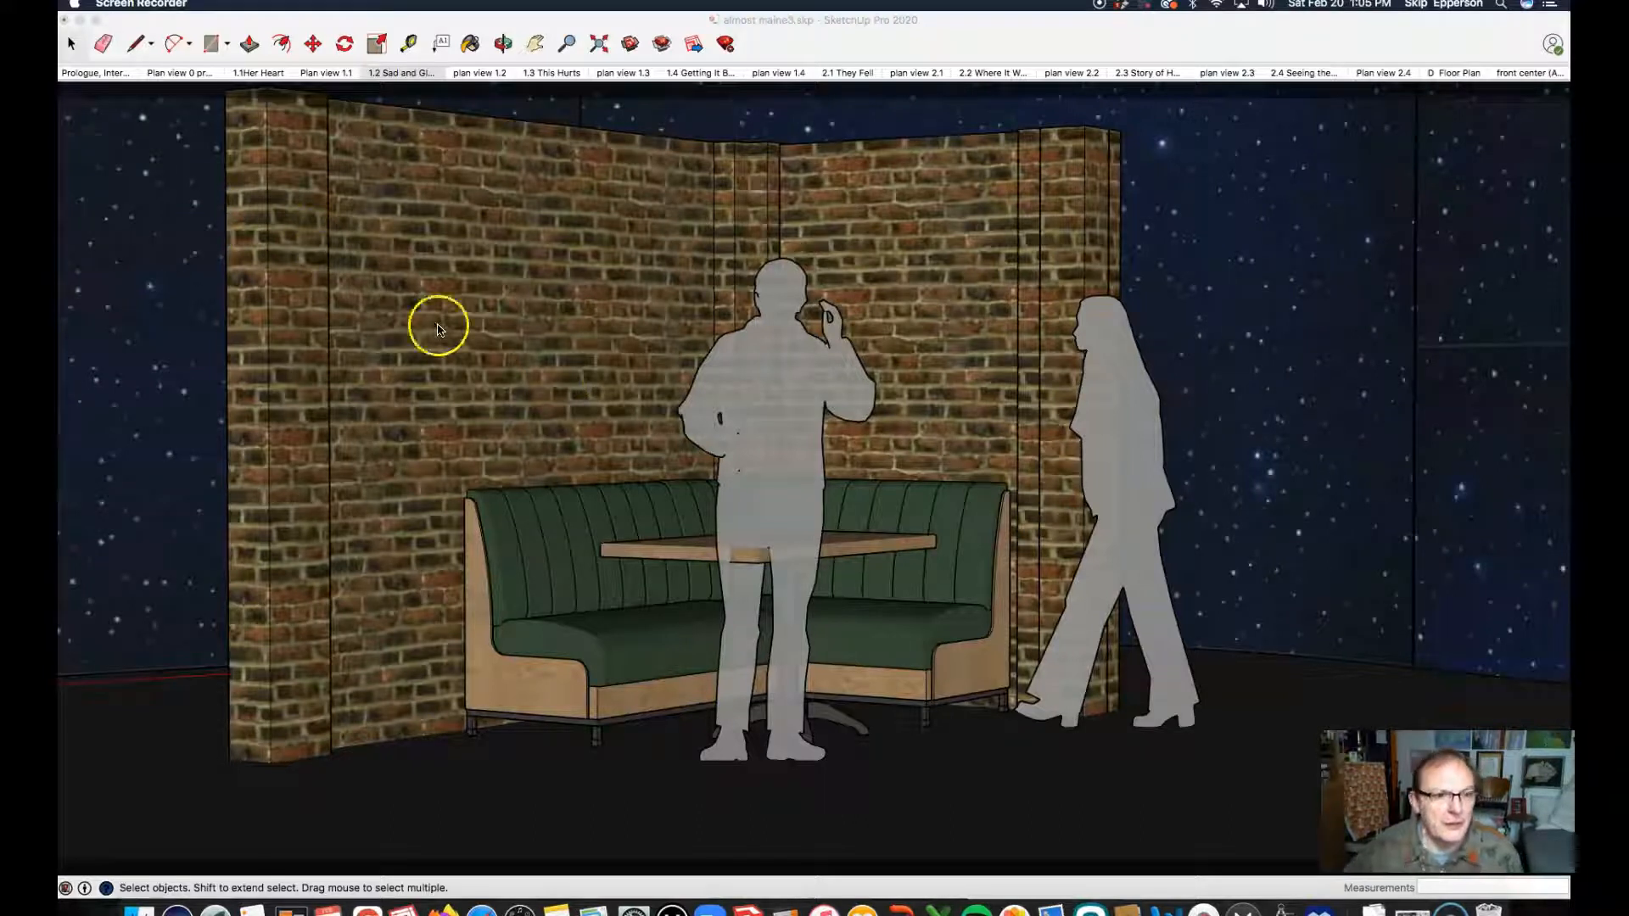
# Step: Open the brick wall group and its nested group for editing and select the large wall face behind the booth
pyautogui.click(475, 332)
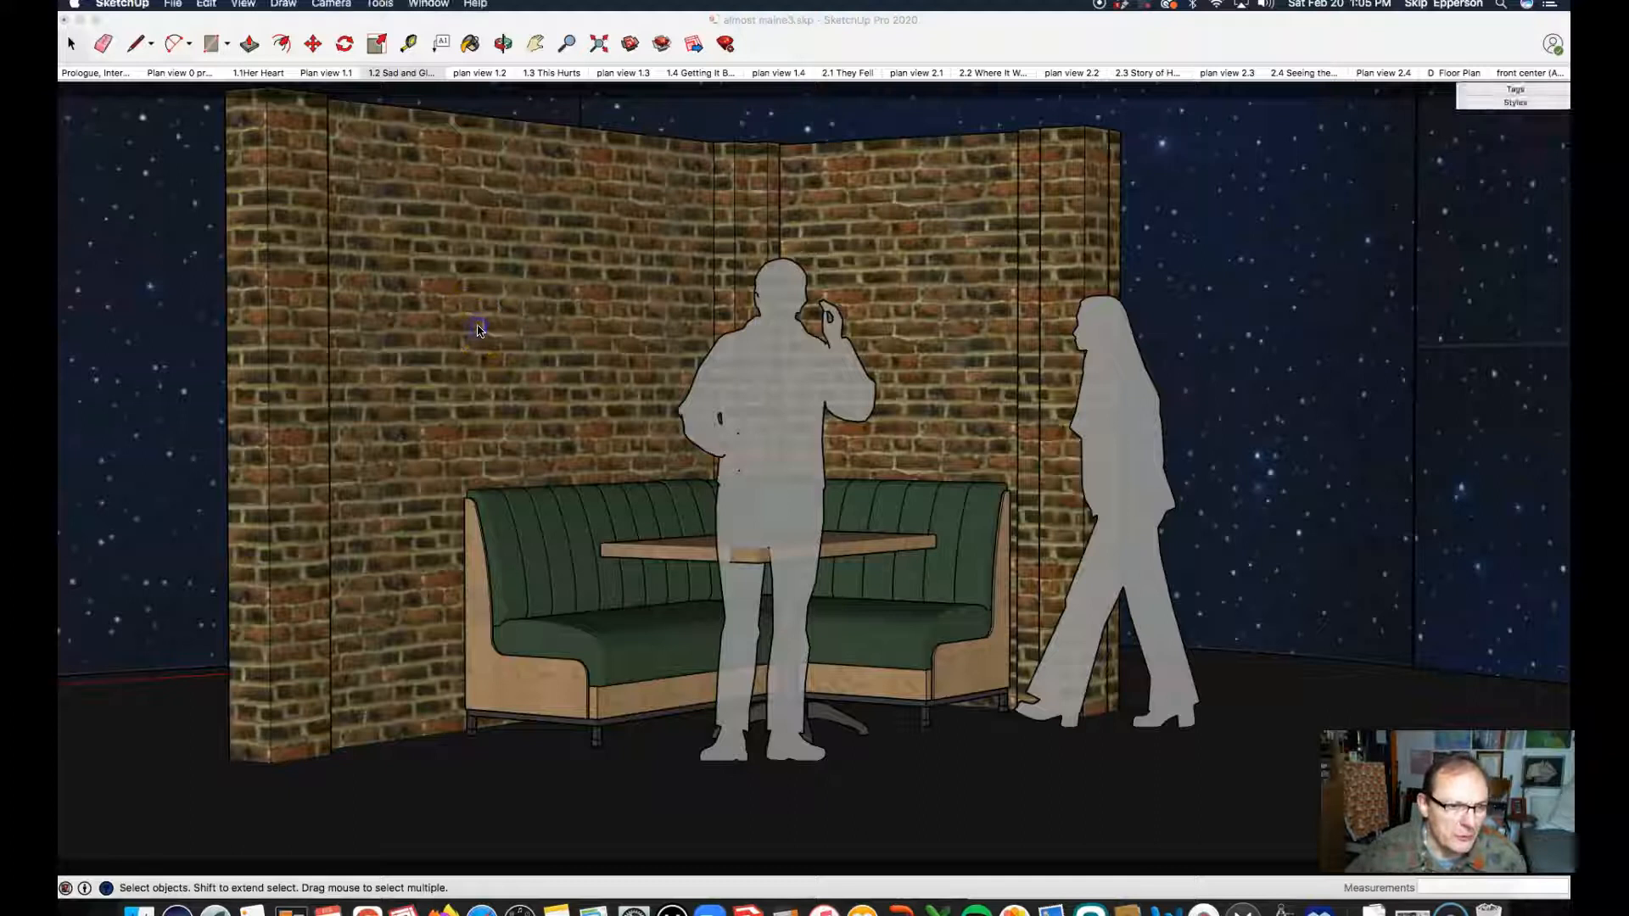
pyautogui.click(480, 331)
pyautogui.doubleClick(480, 331)
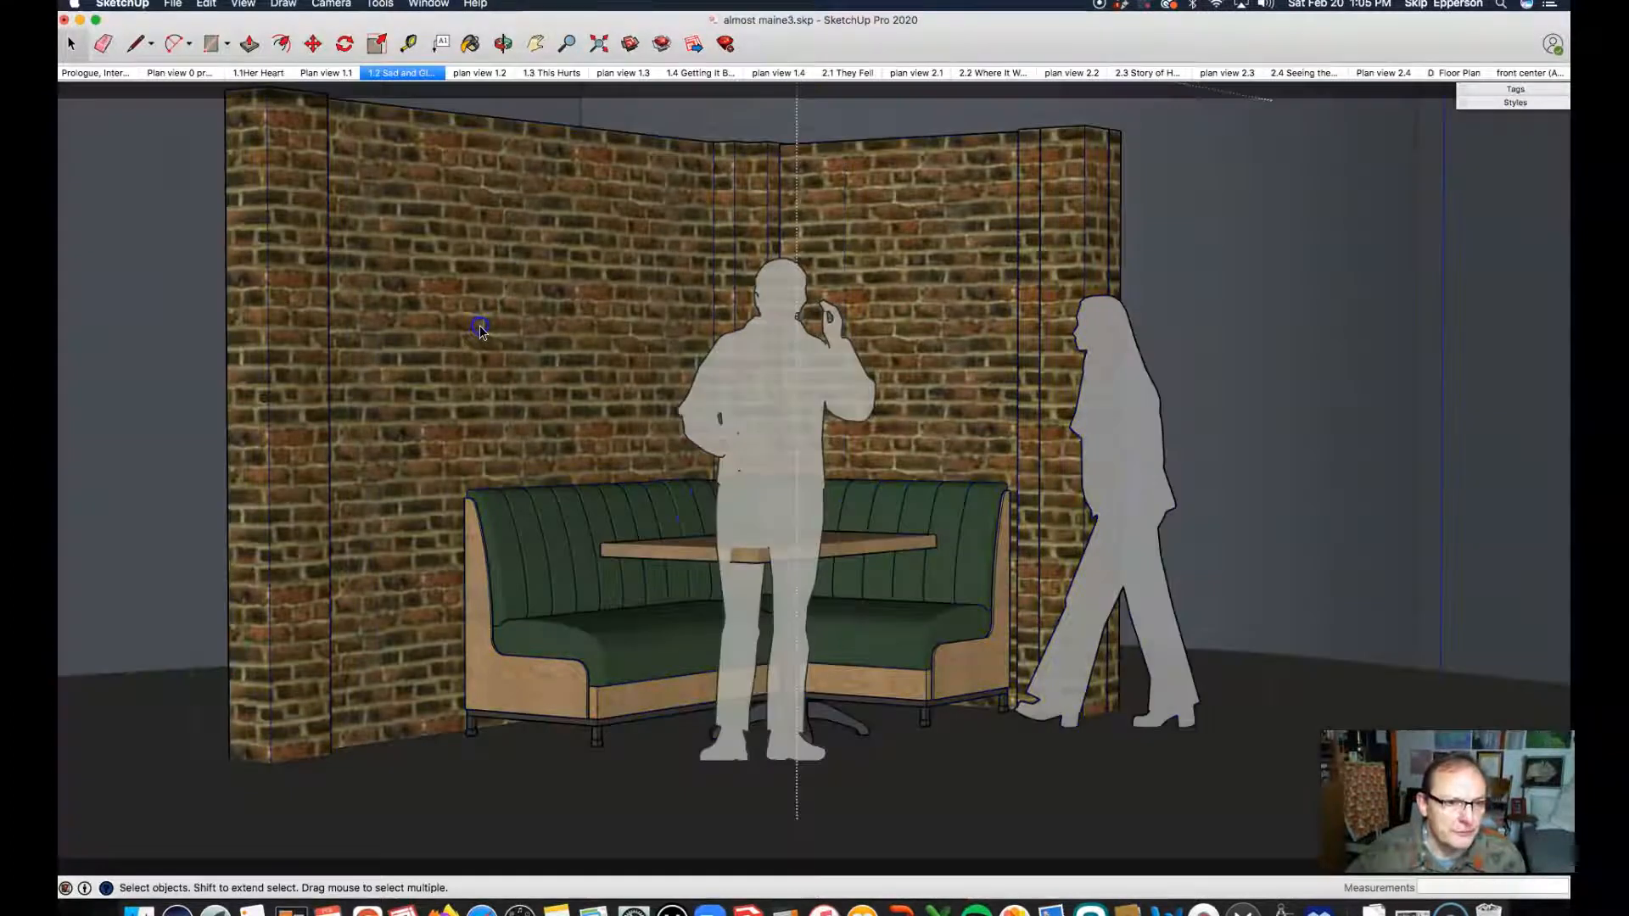
pyautogui.click(478, 326)
pyautogui.click(500, 289)
pyautogui.doubleClick(501, 286)
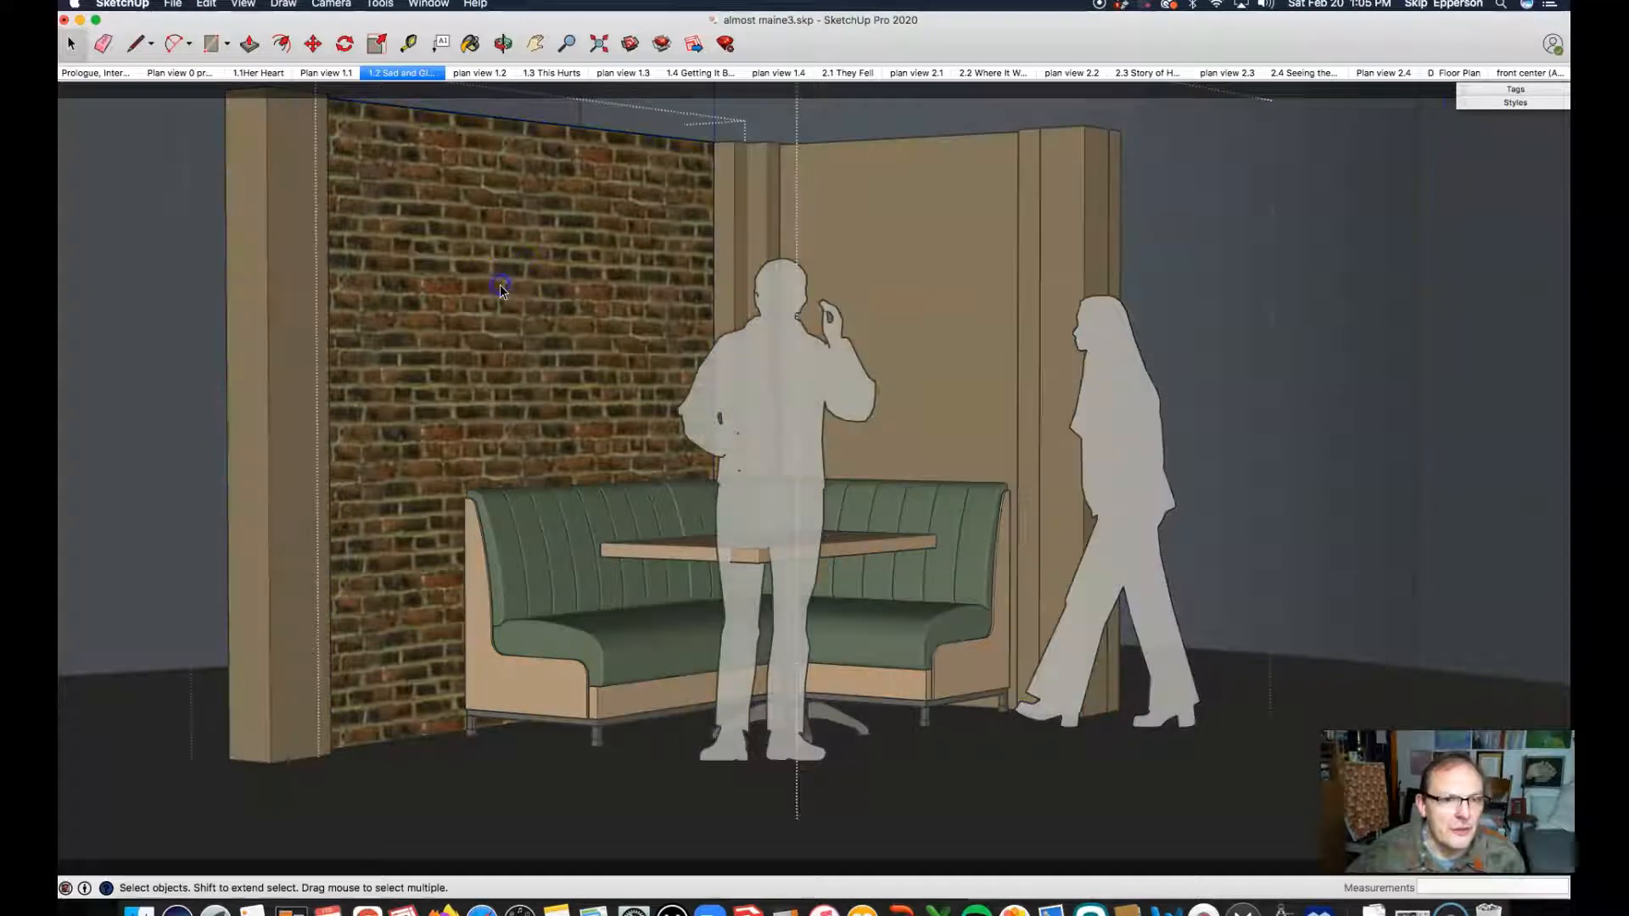
# Step: Paint the selected wall face with horizontal wood siding, and replace it with the rough stone material from Brick, Cladding and Siding
pyautogui.click(468, 44)
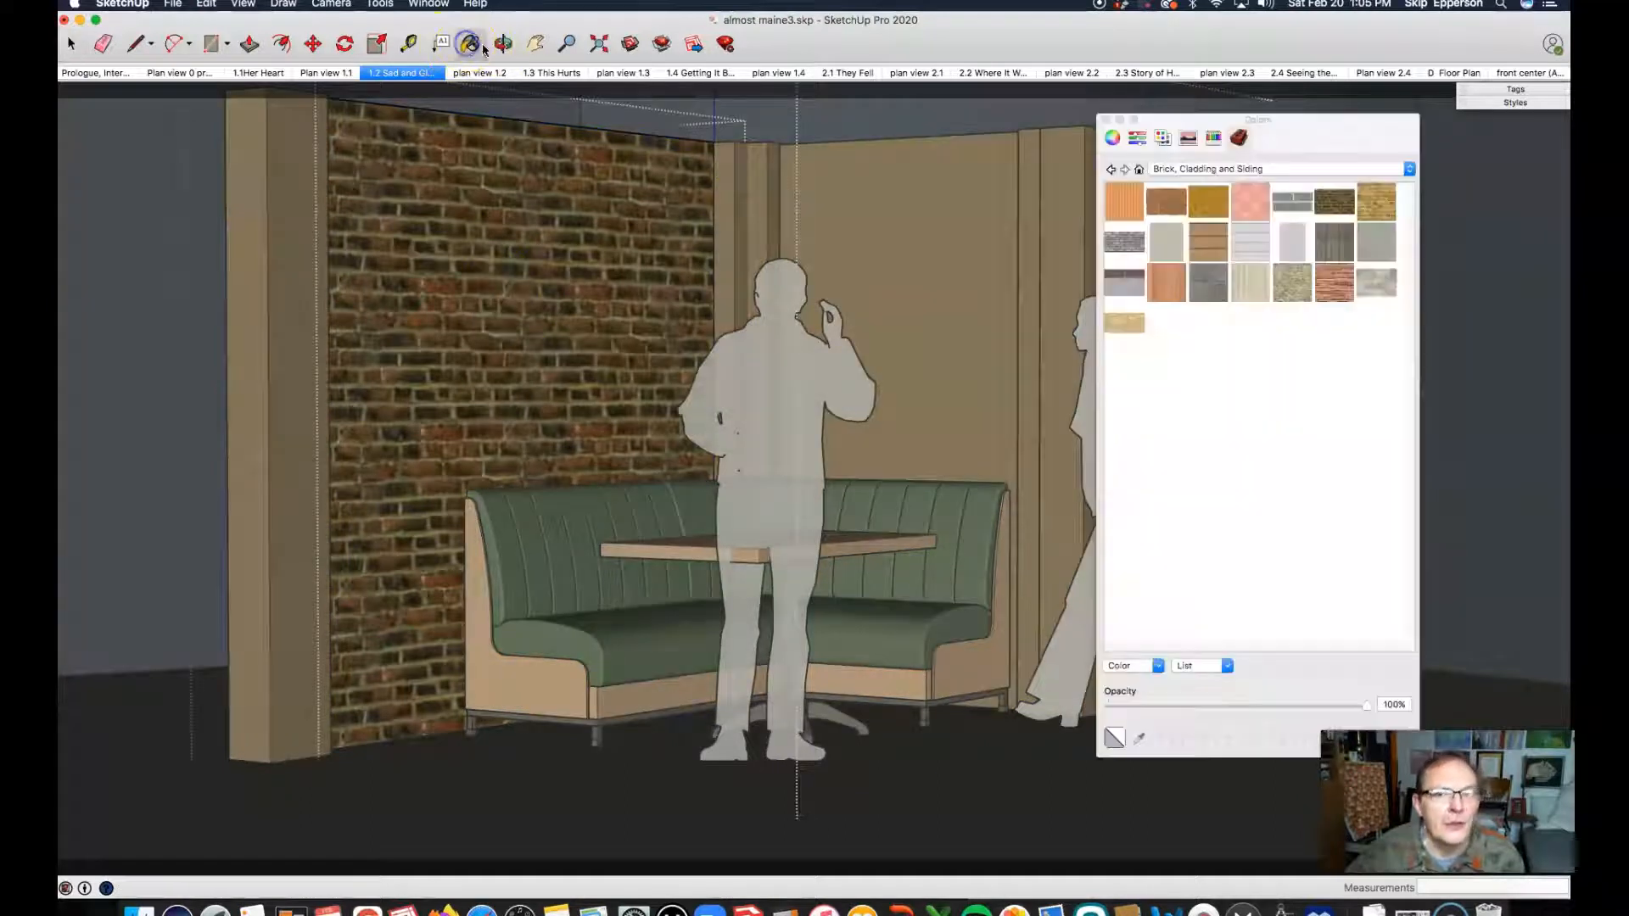
pyautogui.click(564, 257)
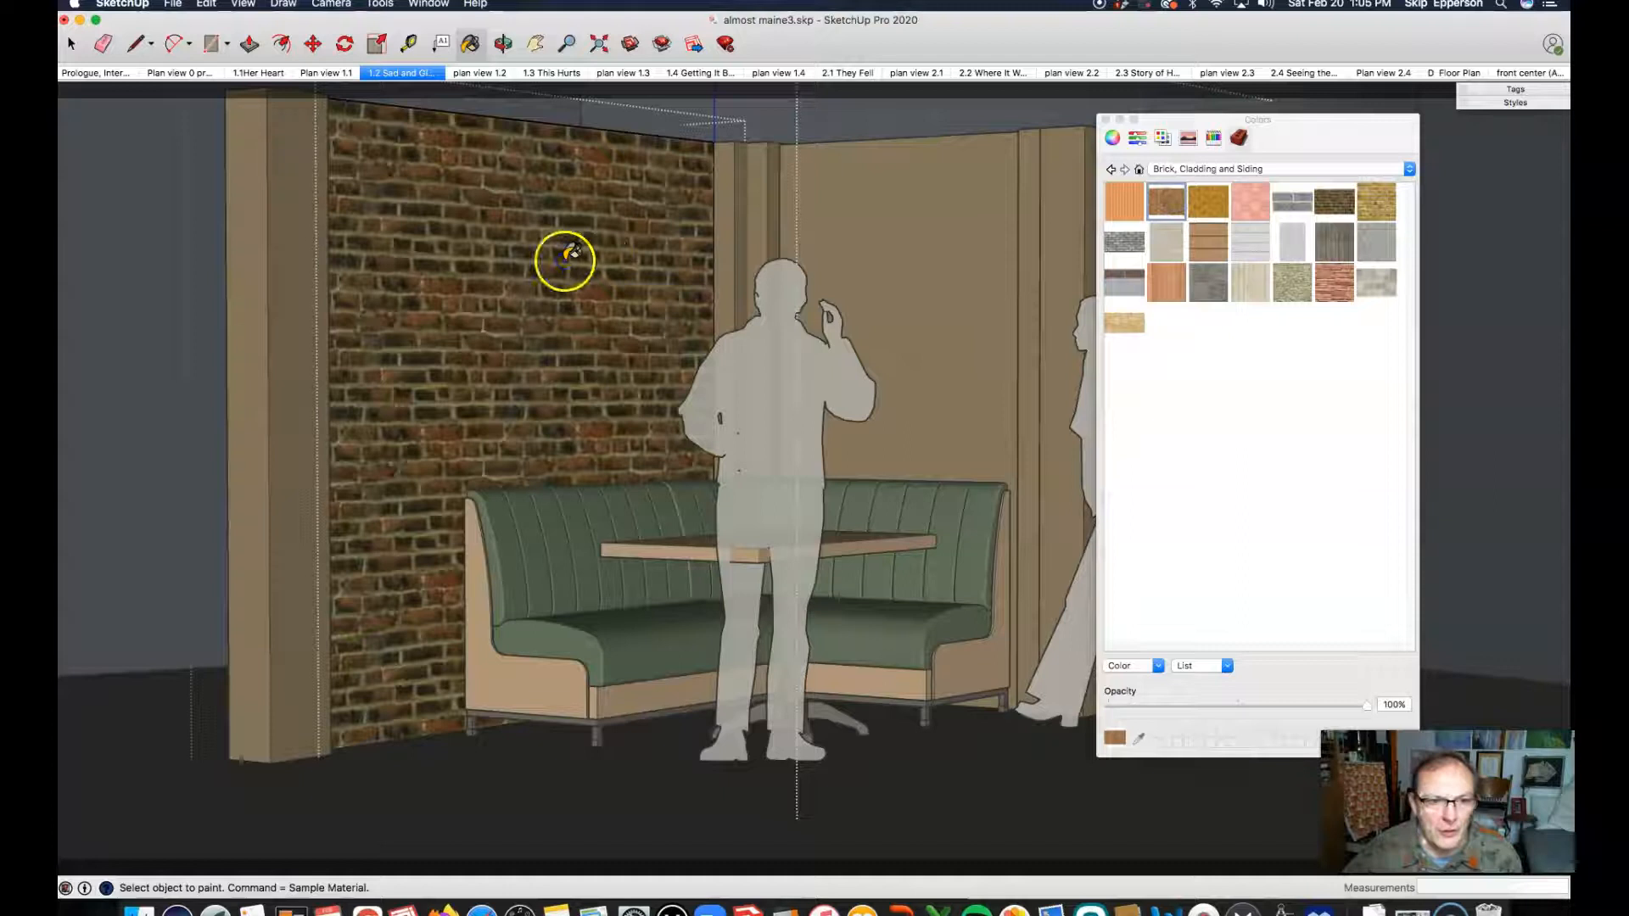
pyautogui.click(1207, 242)
pyautogui.click(383, 259)
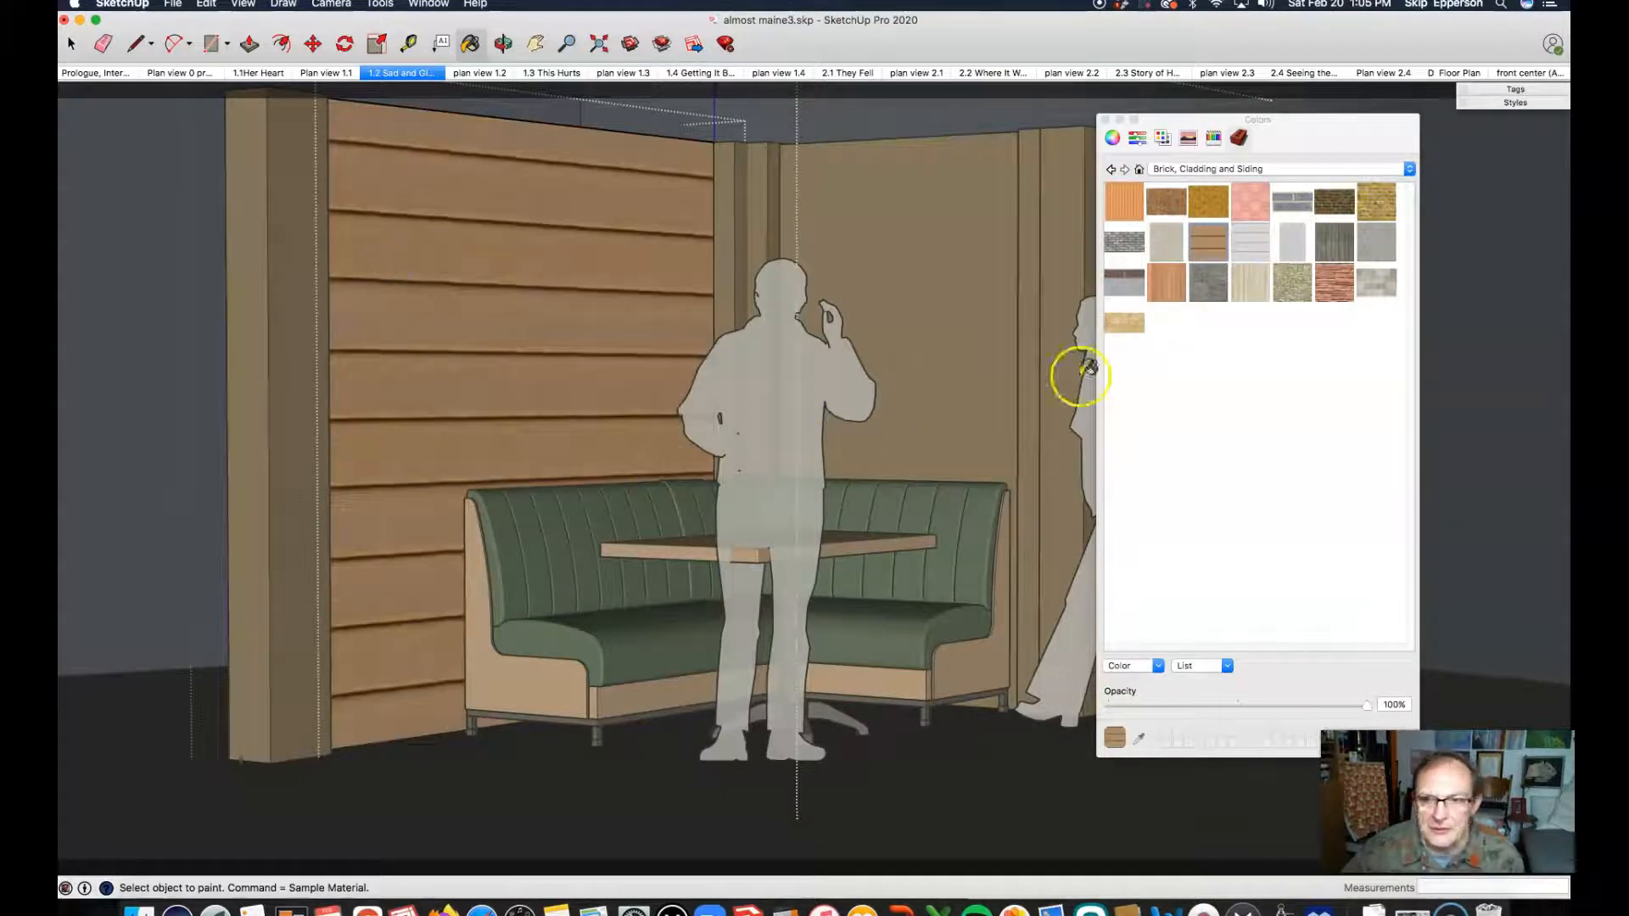
pyautogui.click(1293, 287)
pyautogui.click(414, 312)
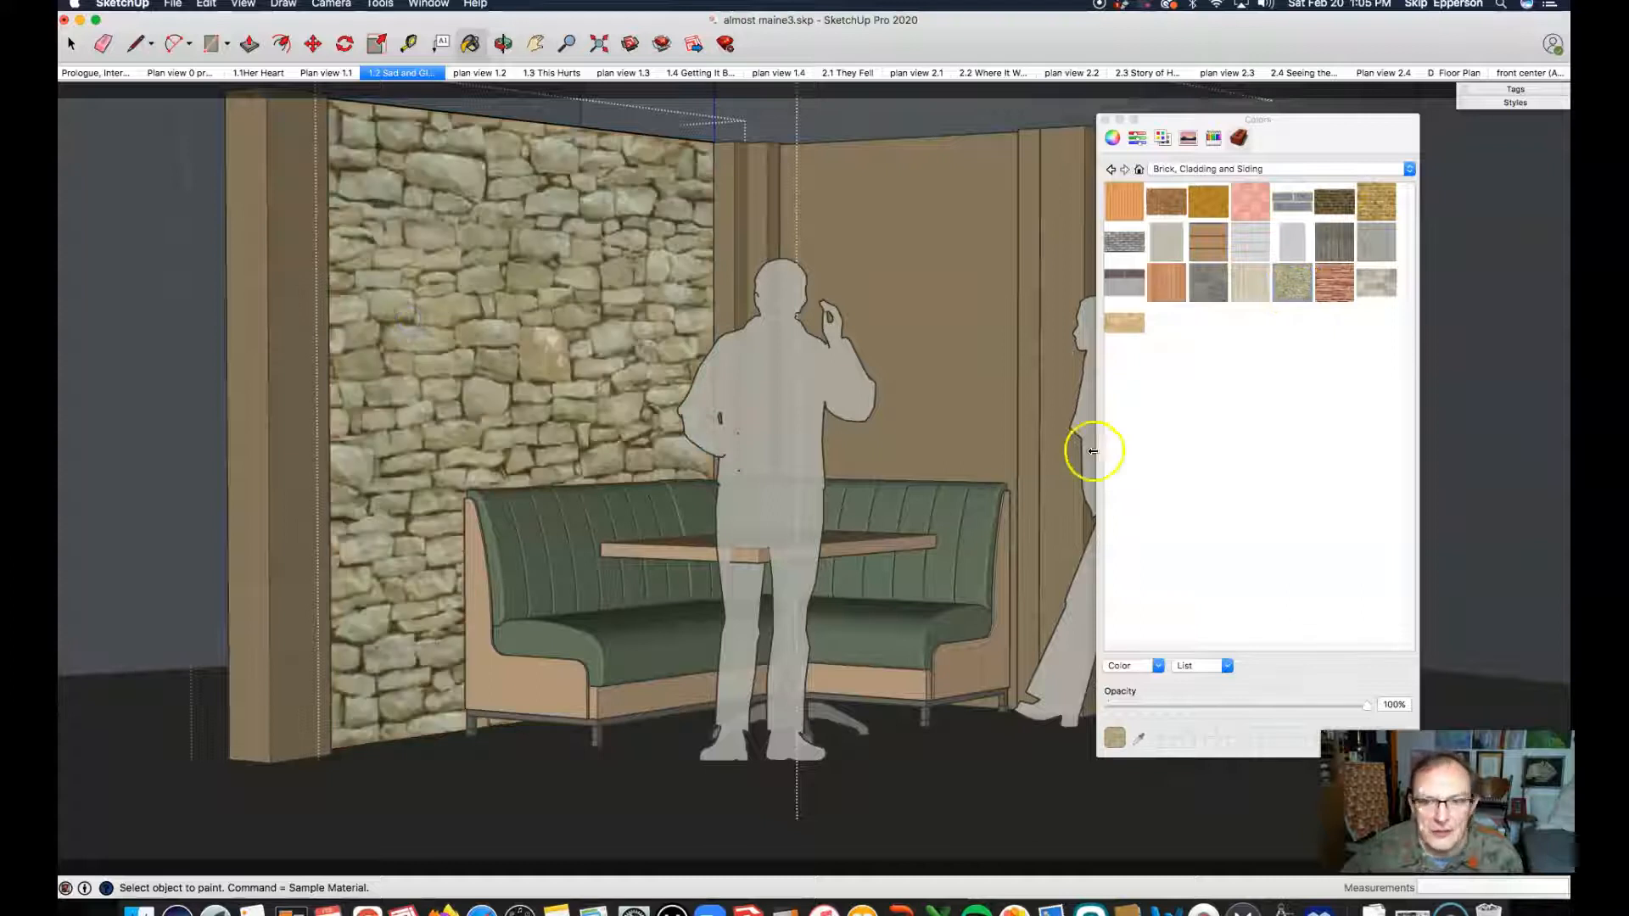
# Step: Switch to the Chrome browser and search Google for "brick texture seamless"
pyautogui.press('super')
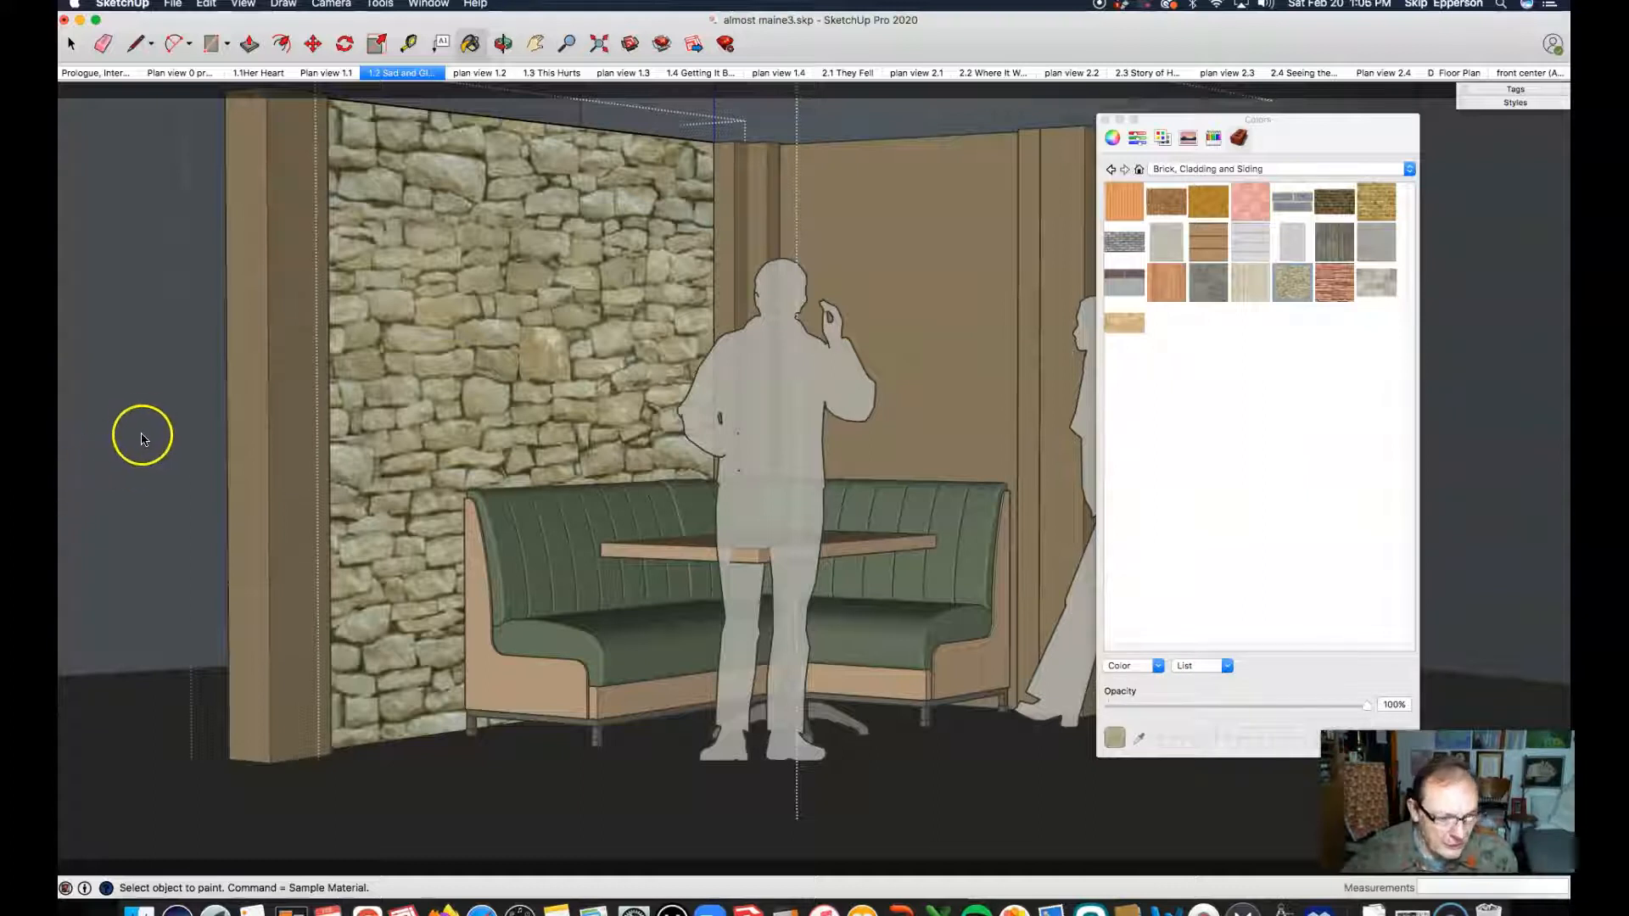
pyautogui.click(441, 909)
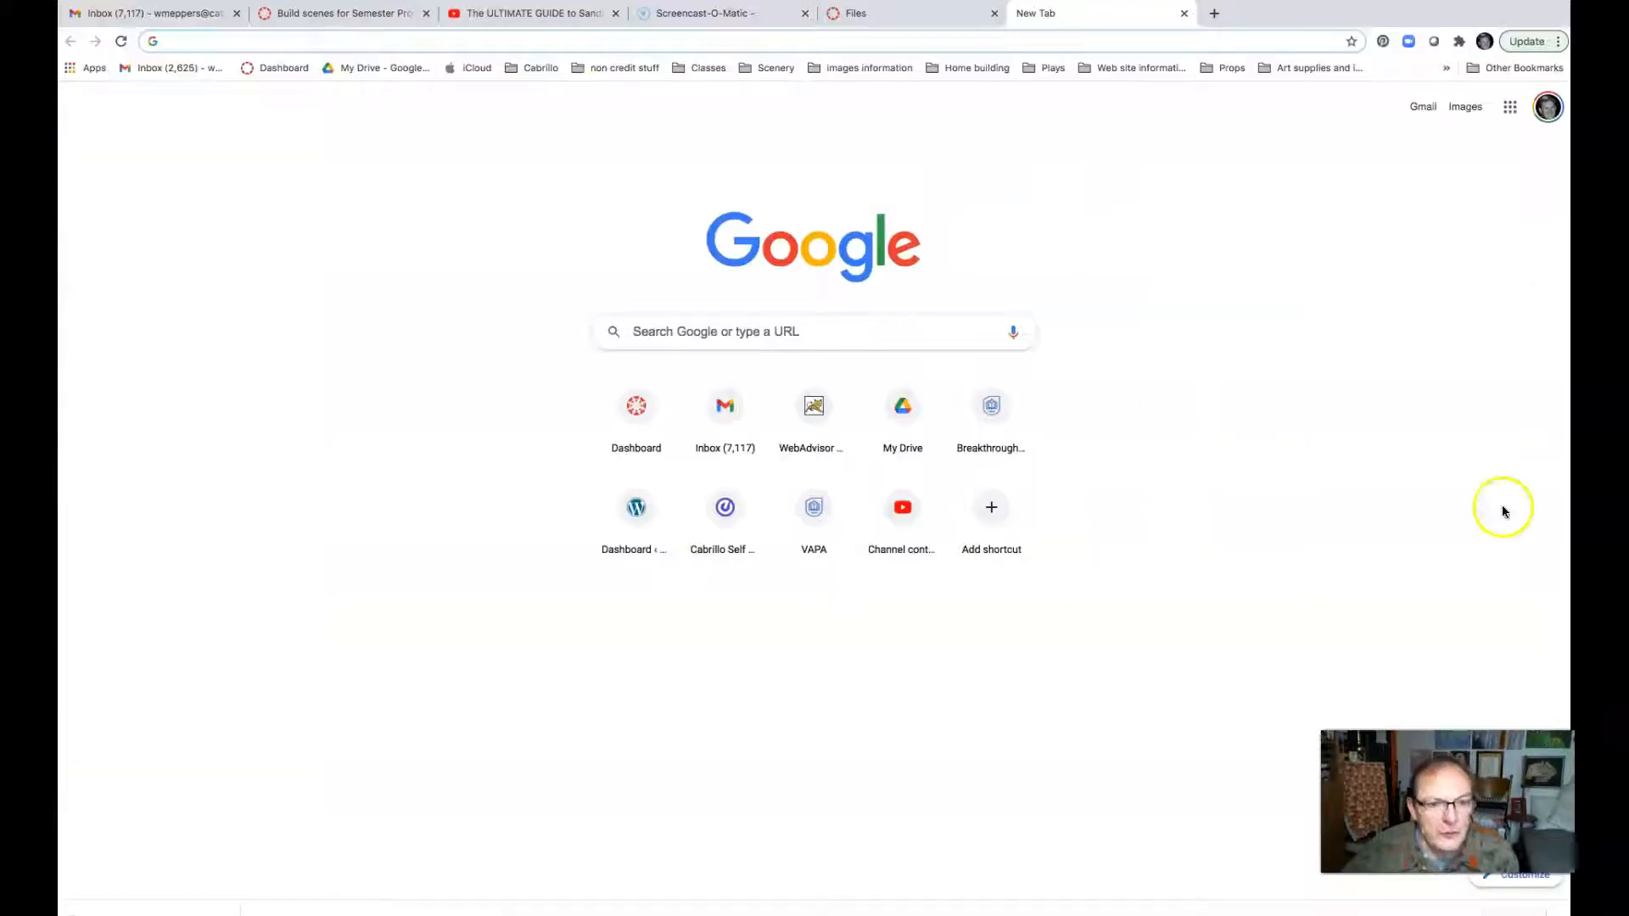
pyautogui.click(746, 327)
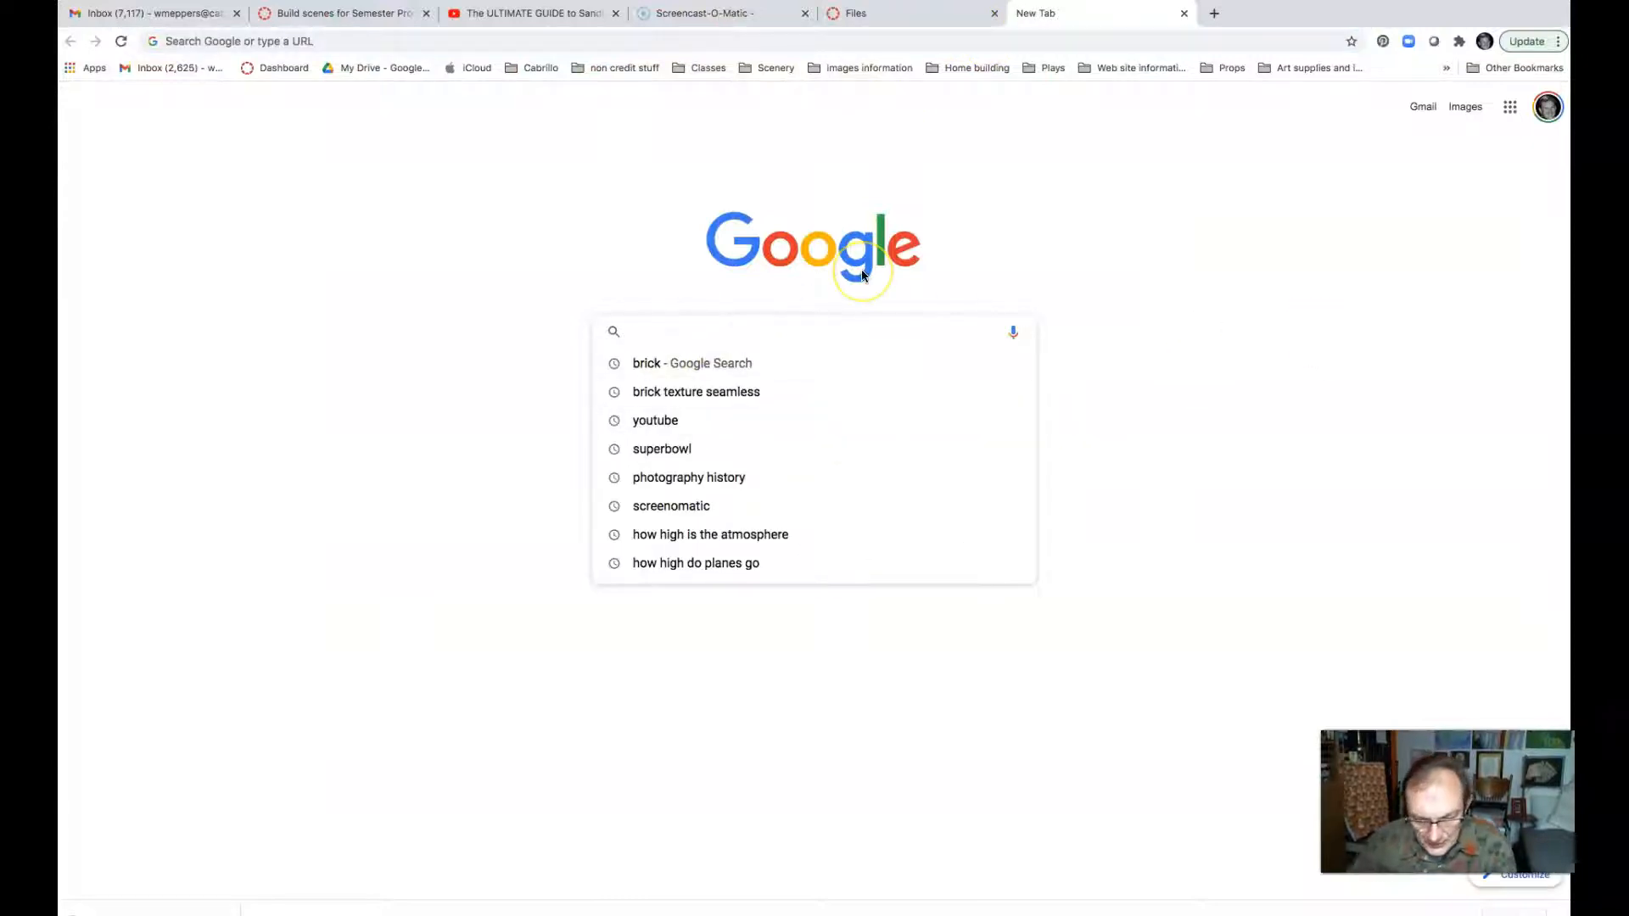
pyautogui.write('brig')
pyautogui.press('BackSpace')
pyautogui.write('c')
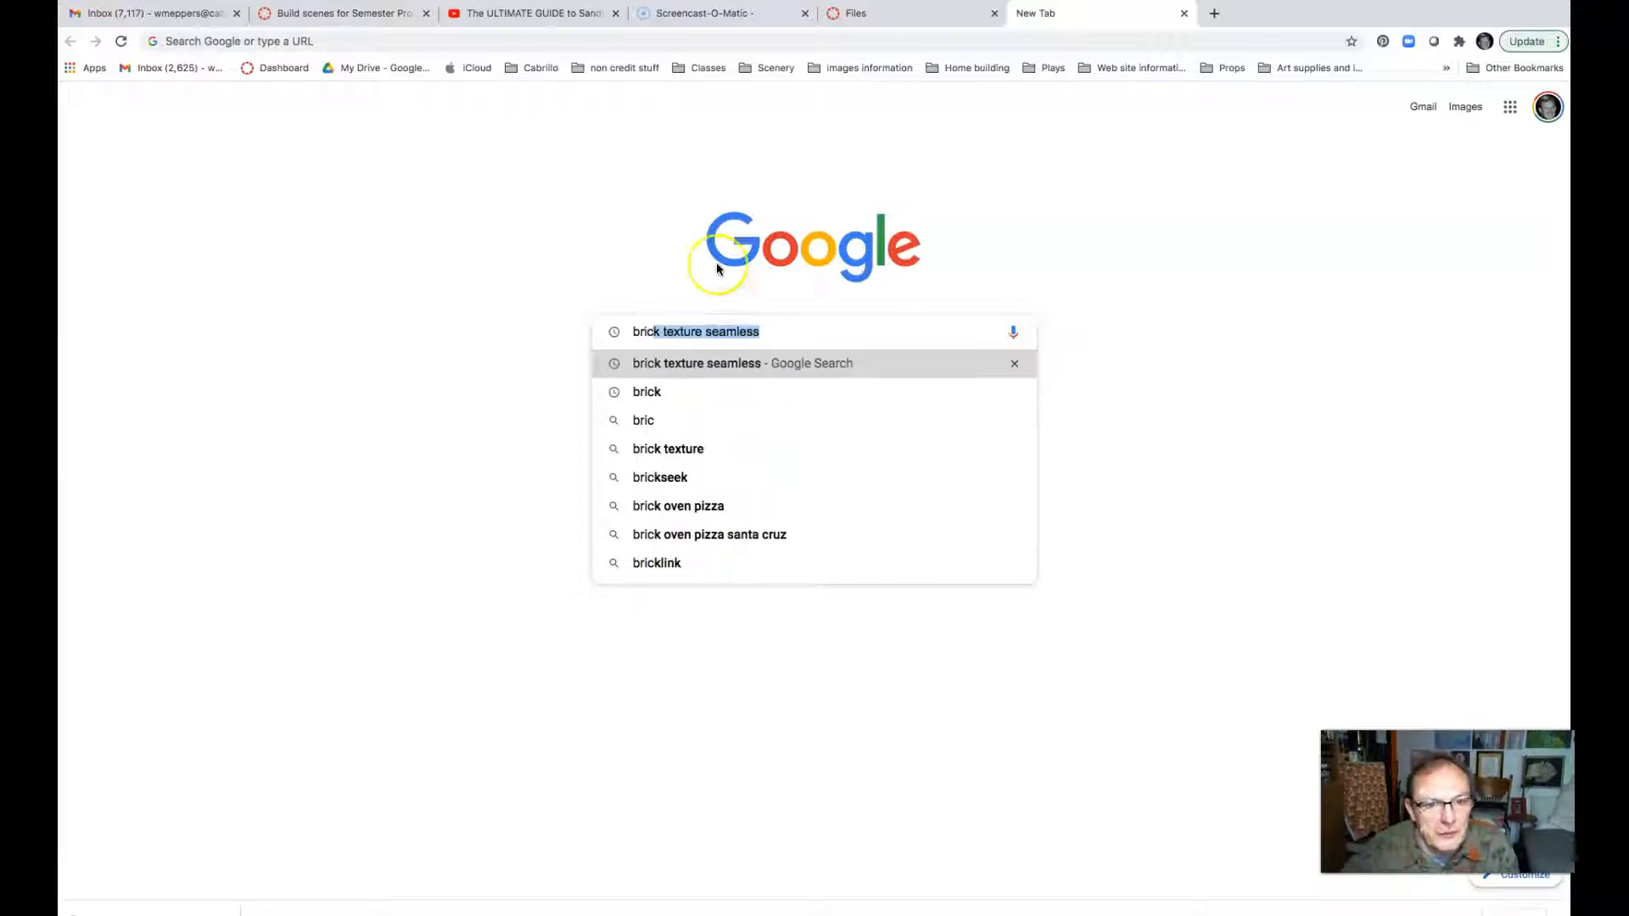
pyautogui.click(787, 336)
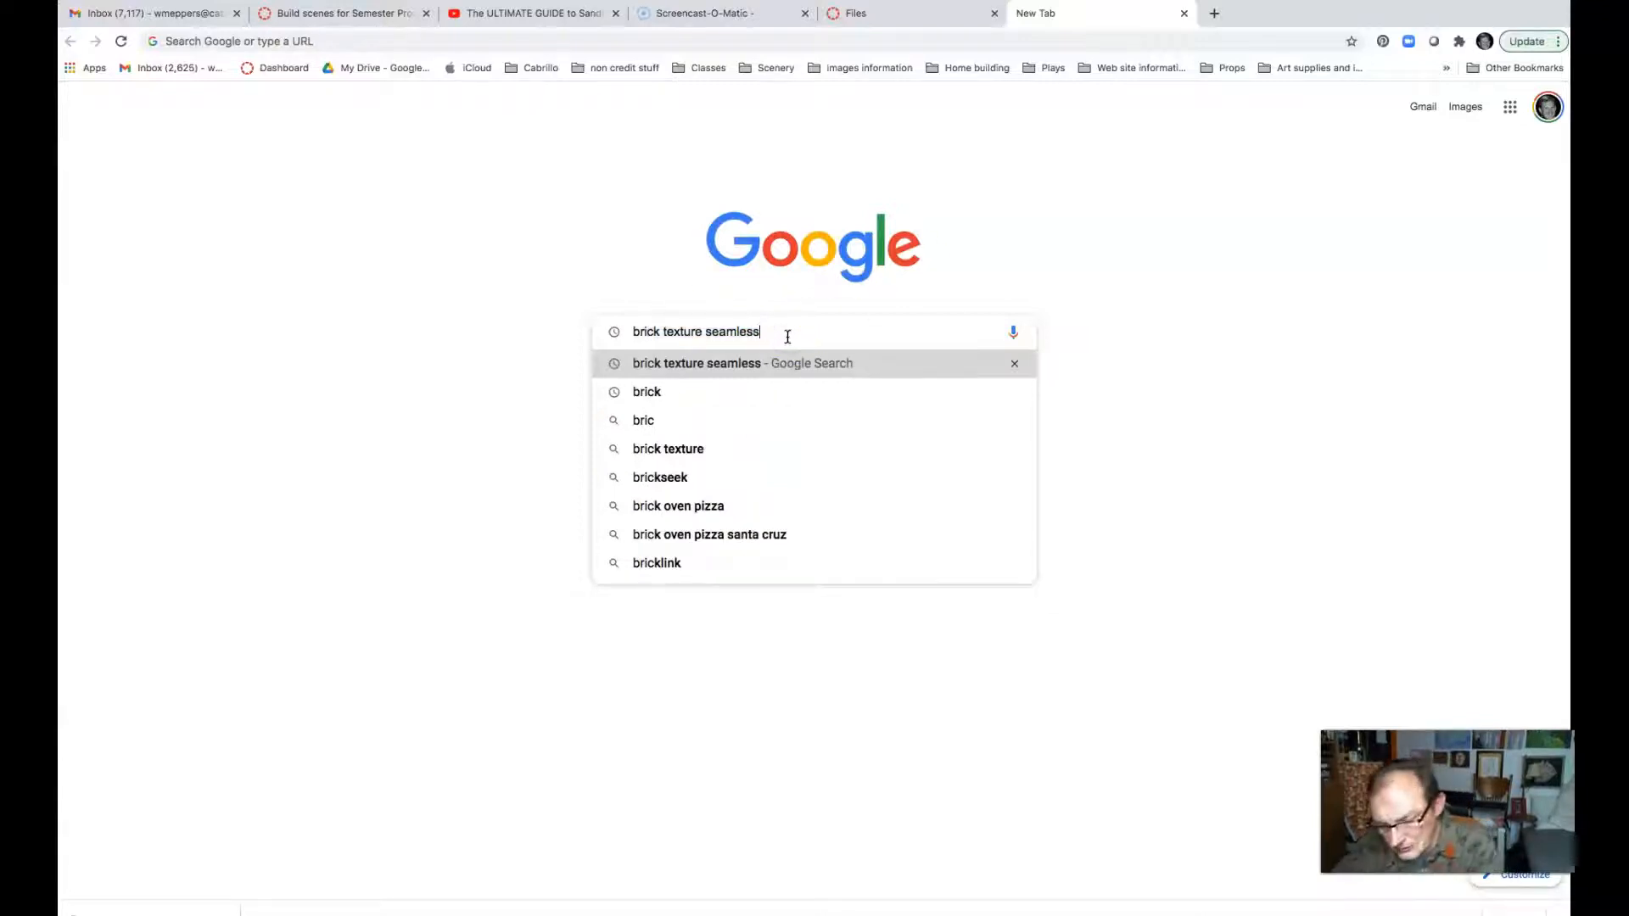
pyautogui.click(773, 332)
pyautogui.press('Return')
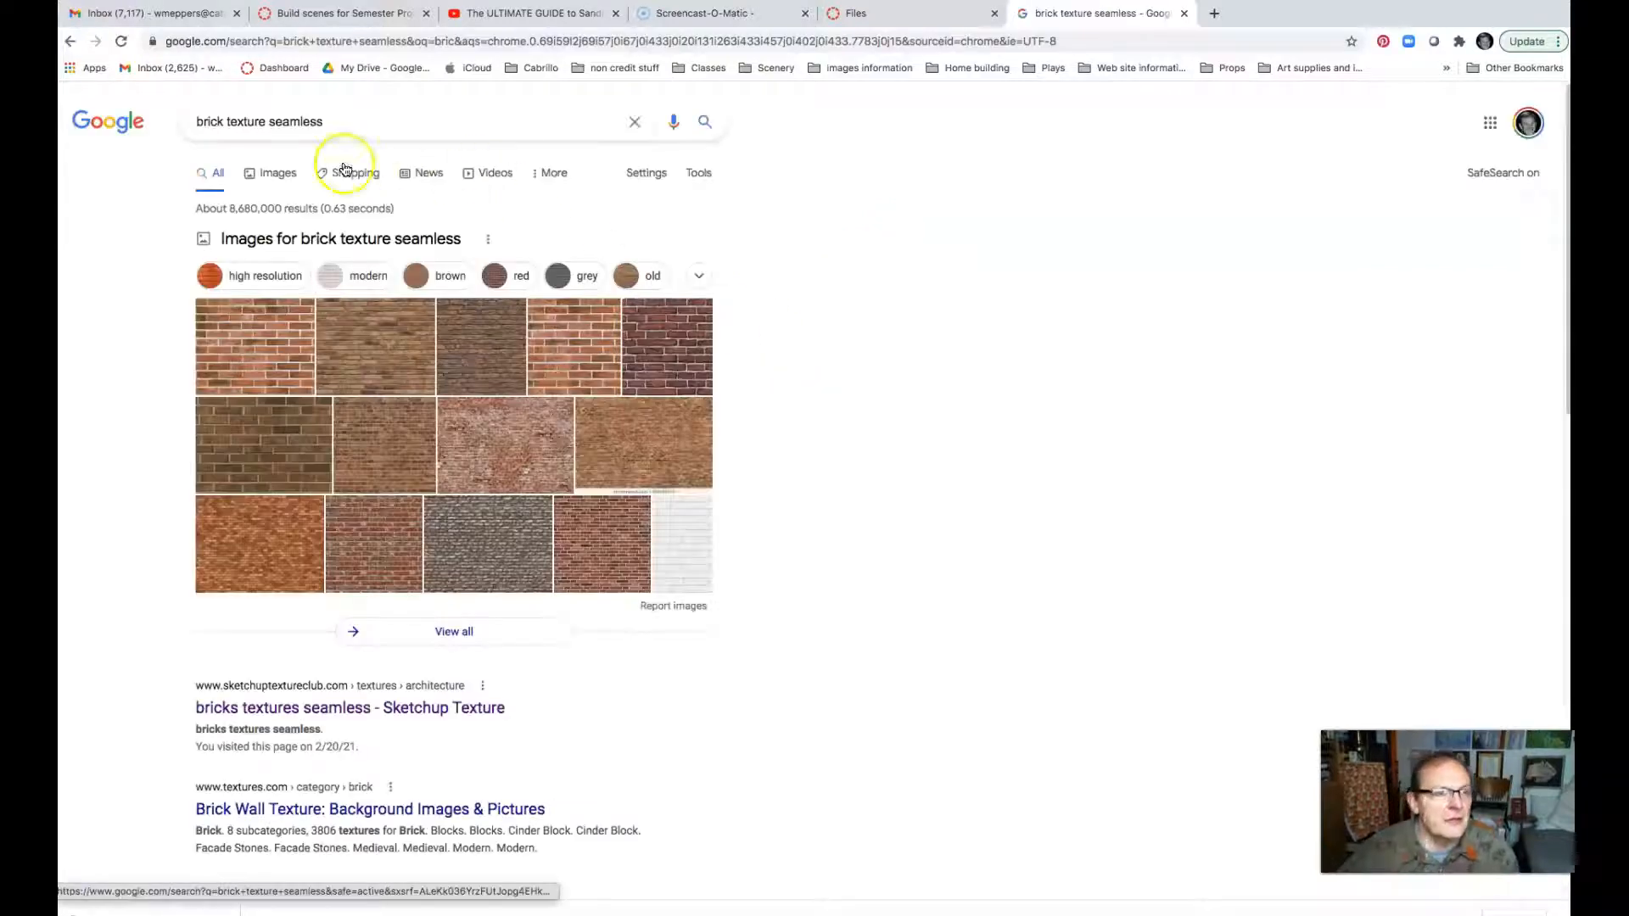
# Step: Show the image results for the brick texture search and filter them to the Large size
pyautogui.click(273, 173)
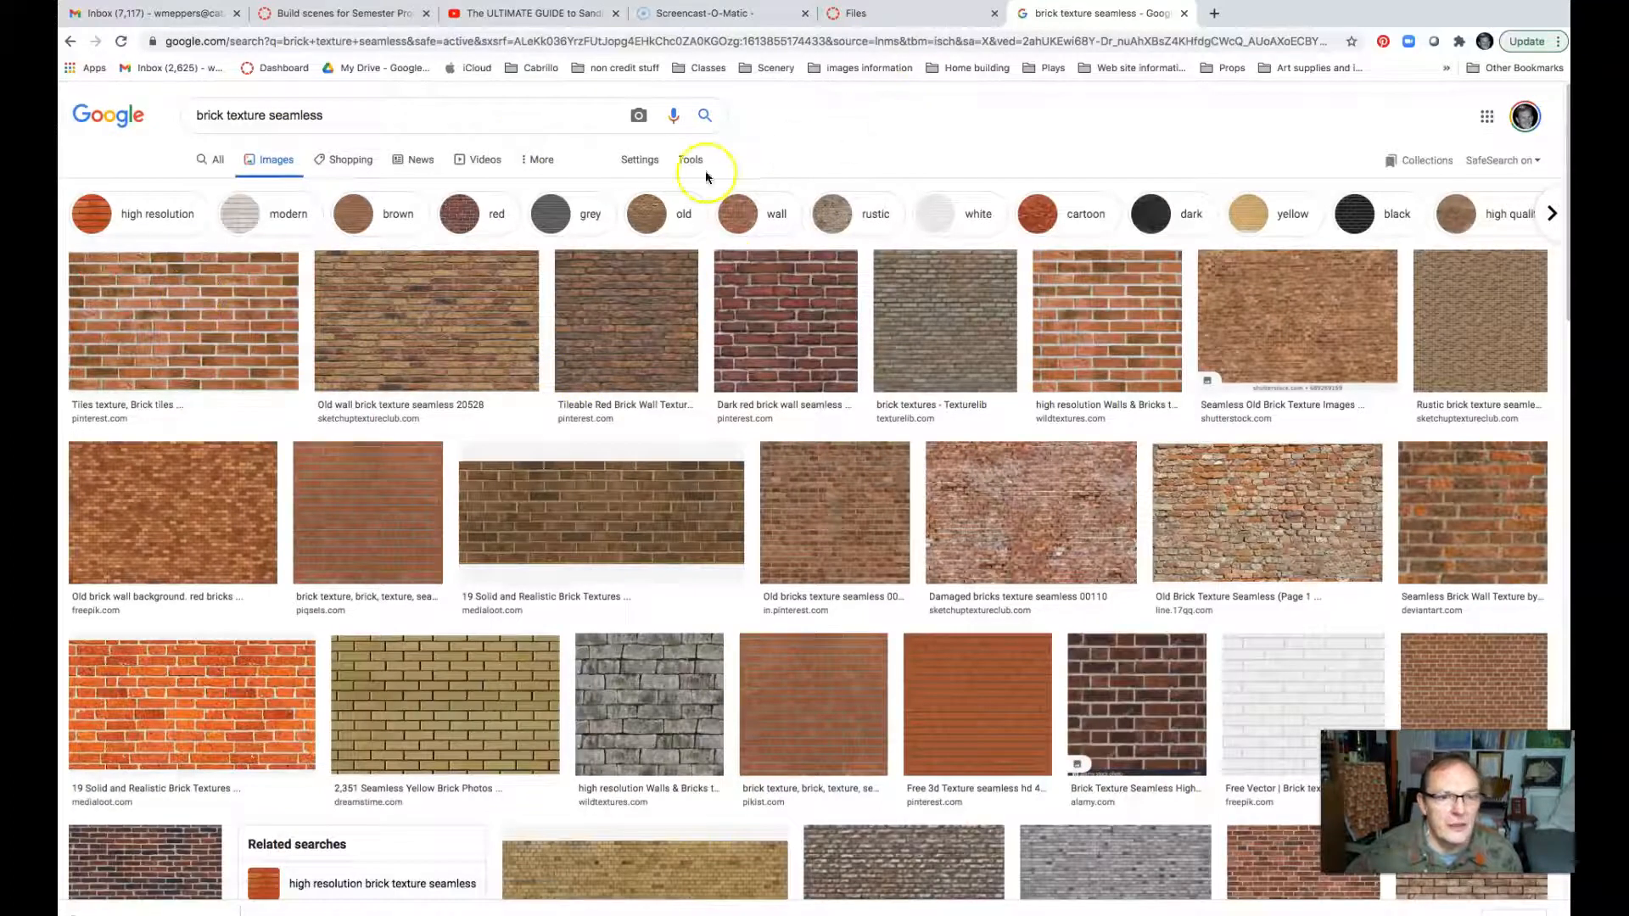
pyautogui.click(694, 162)
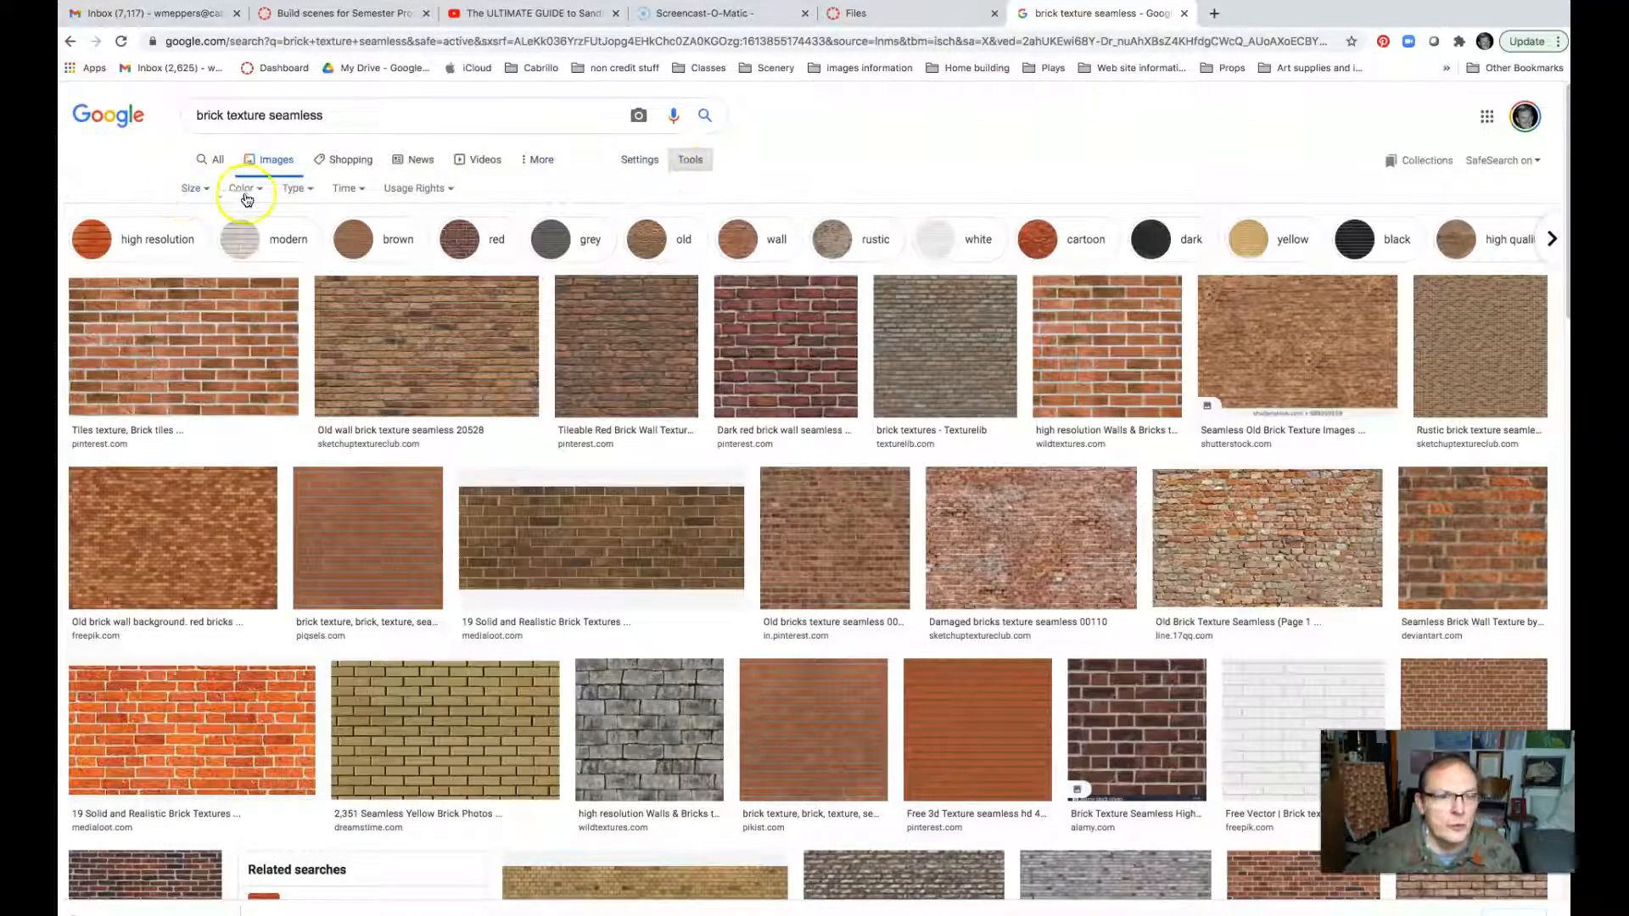
pyautogui.click(192, 189)
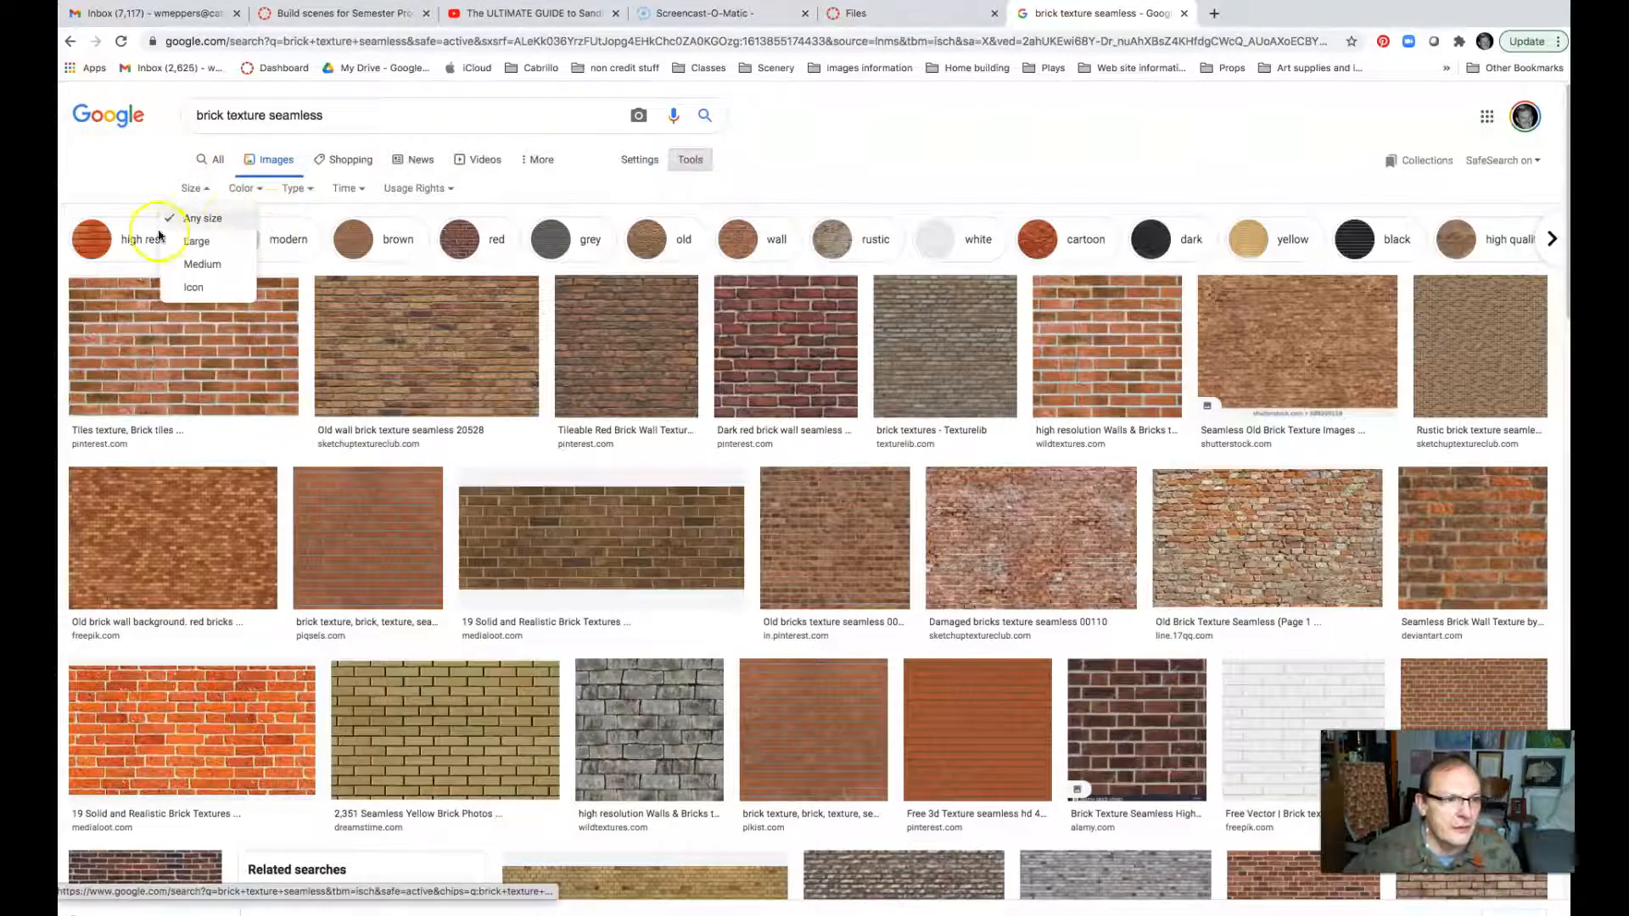
pyautogui.click(190, 244)
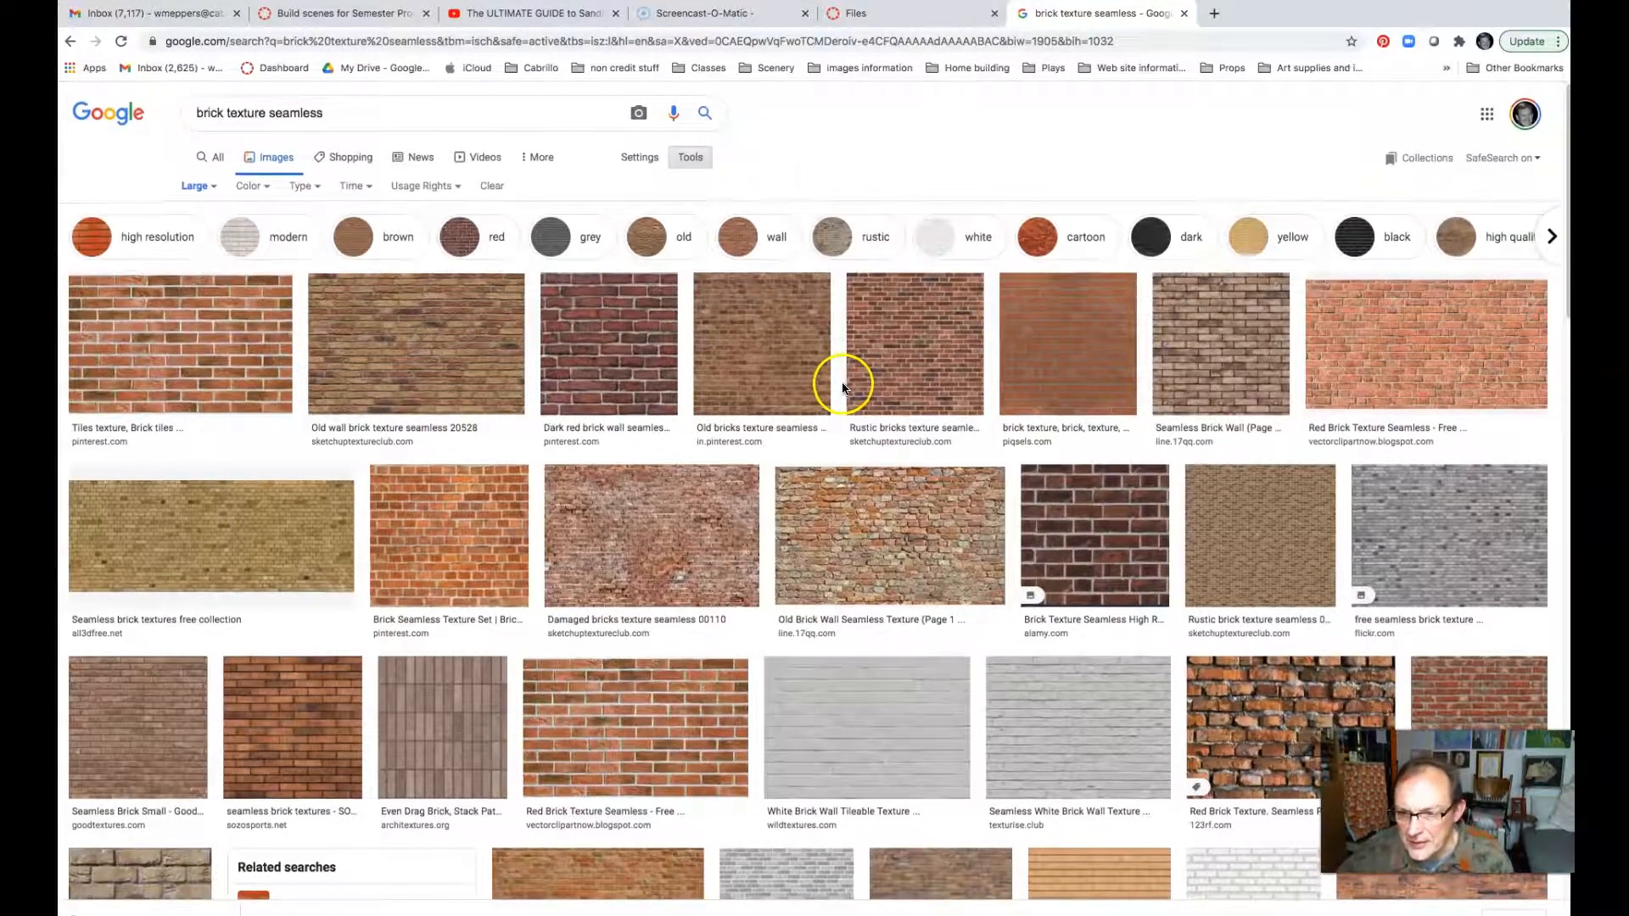
# Step: Preview the Seamless White Brick Wall Texture image from texturise.club and open its source page
pyautogui.scroll(-2, 848, 387)
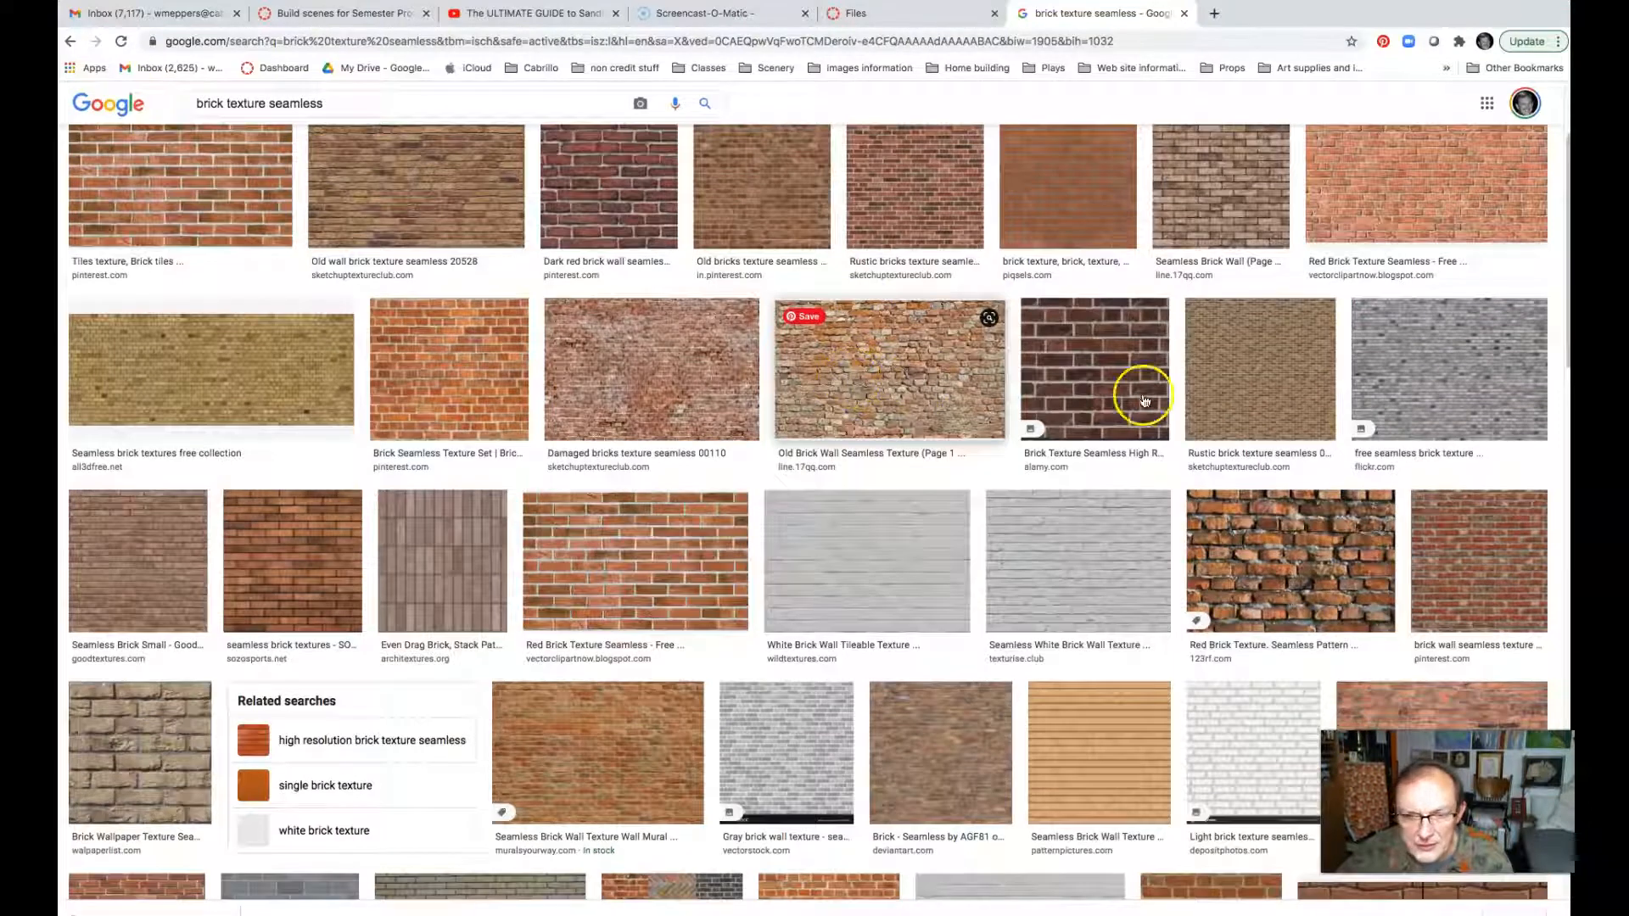
pyautogui.click(1098, 574)
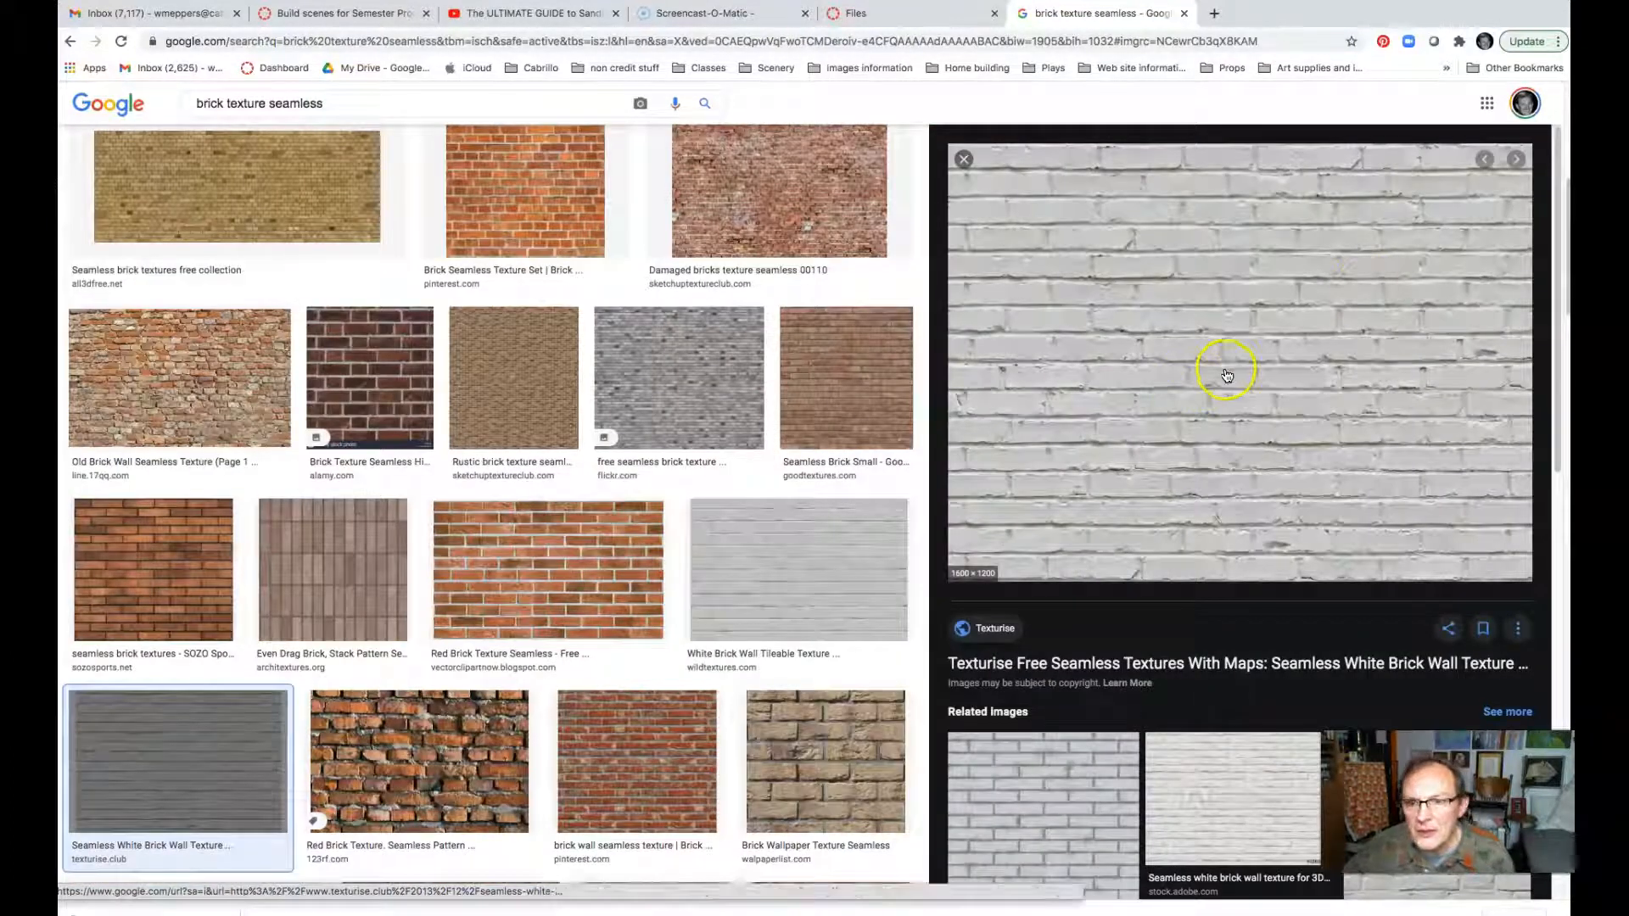
pyautogui.click(1261, 330)
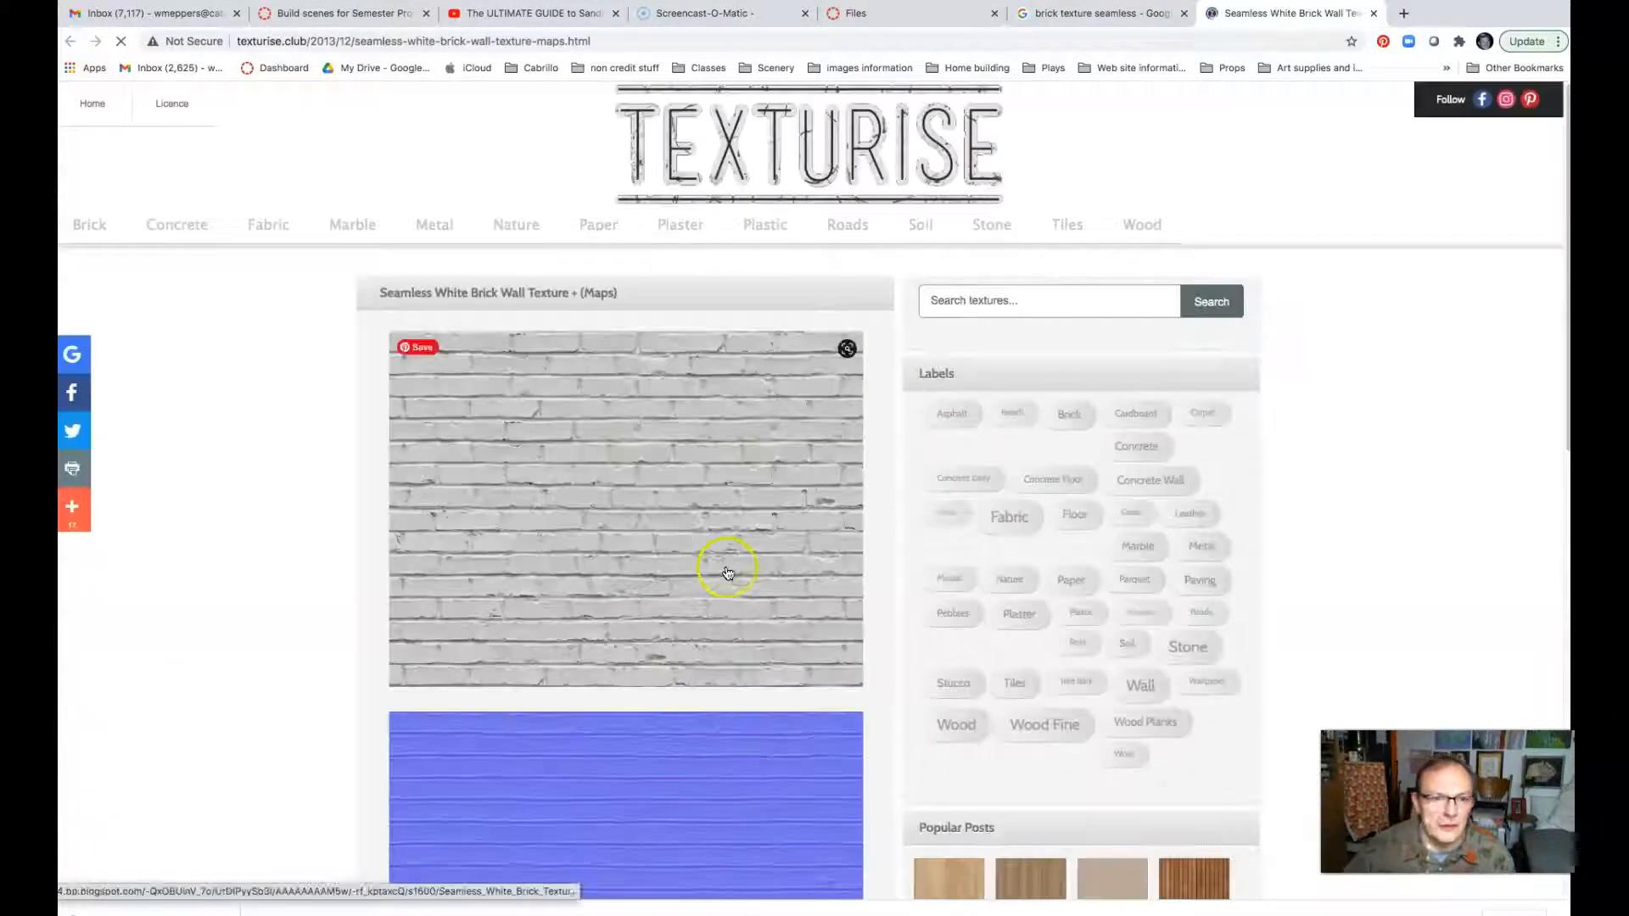
# Step: Look through the white brick texture maps and open the grey specular map in the enlarged view
pyautogui.scroll(-5, 629, 480)
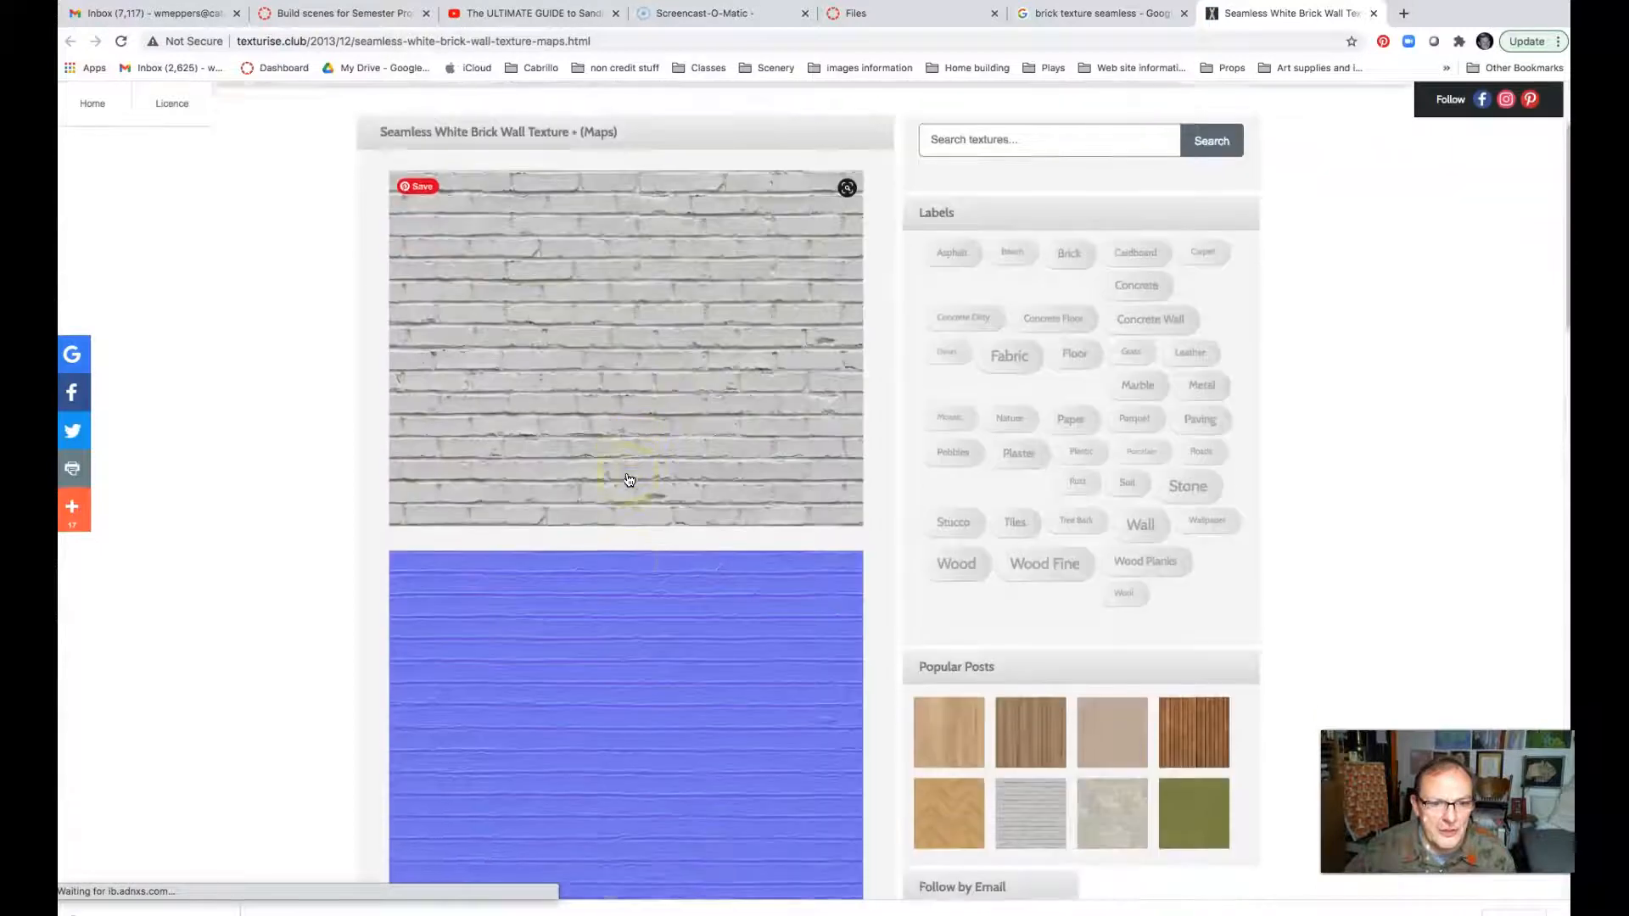
pyautogui.scroll(4, 629, 480)
pyautogui.scroll(-3, 628, 480)
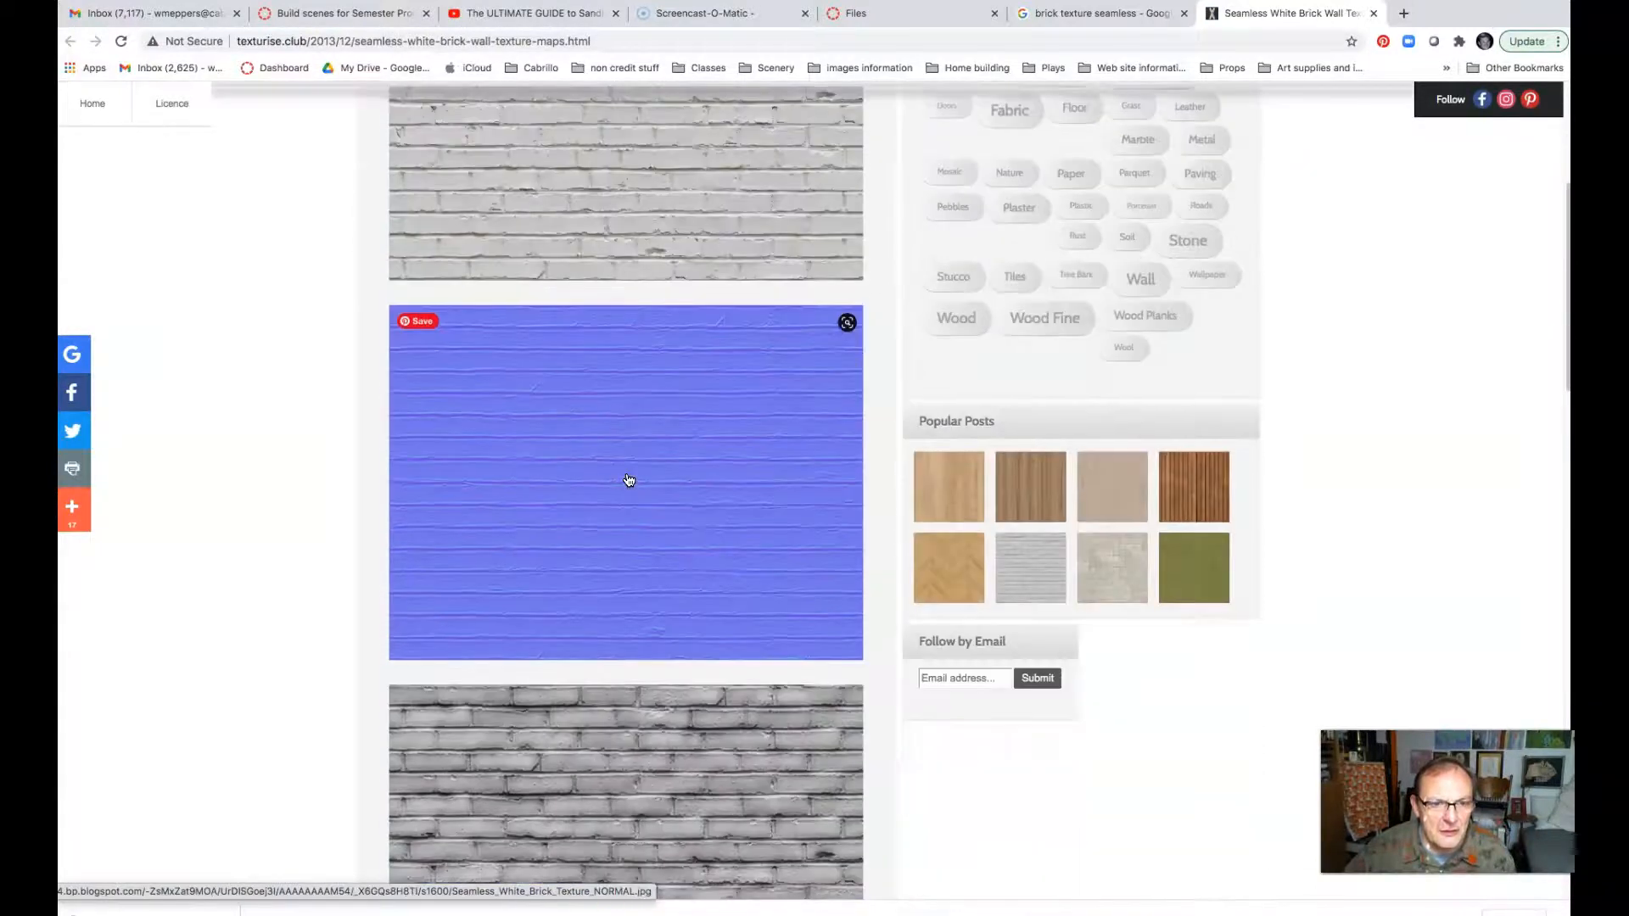
pyautogui.scroll(5, 629, 480)
pyautogui.scroll(-6, 608, 503)
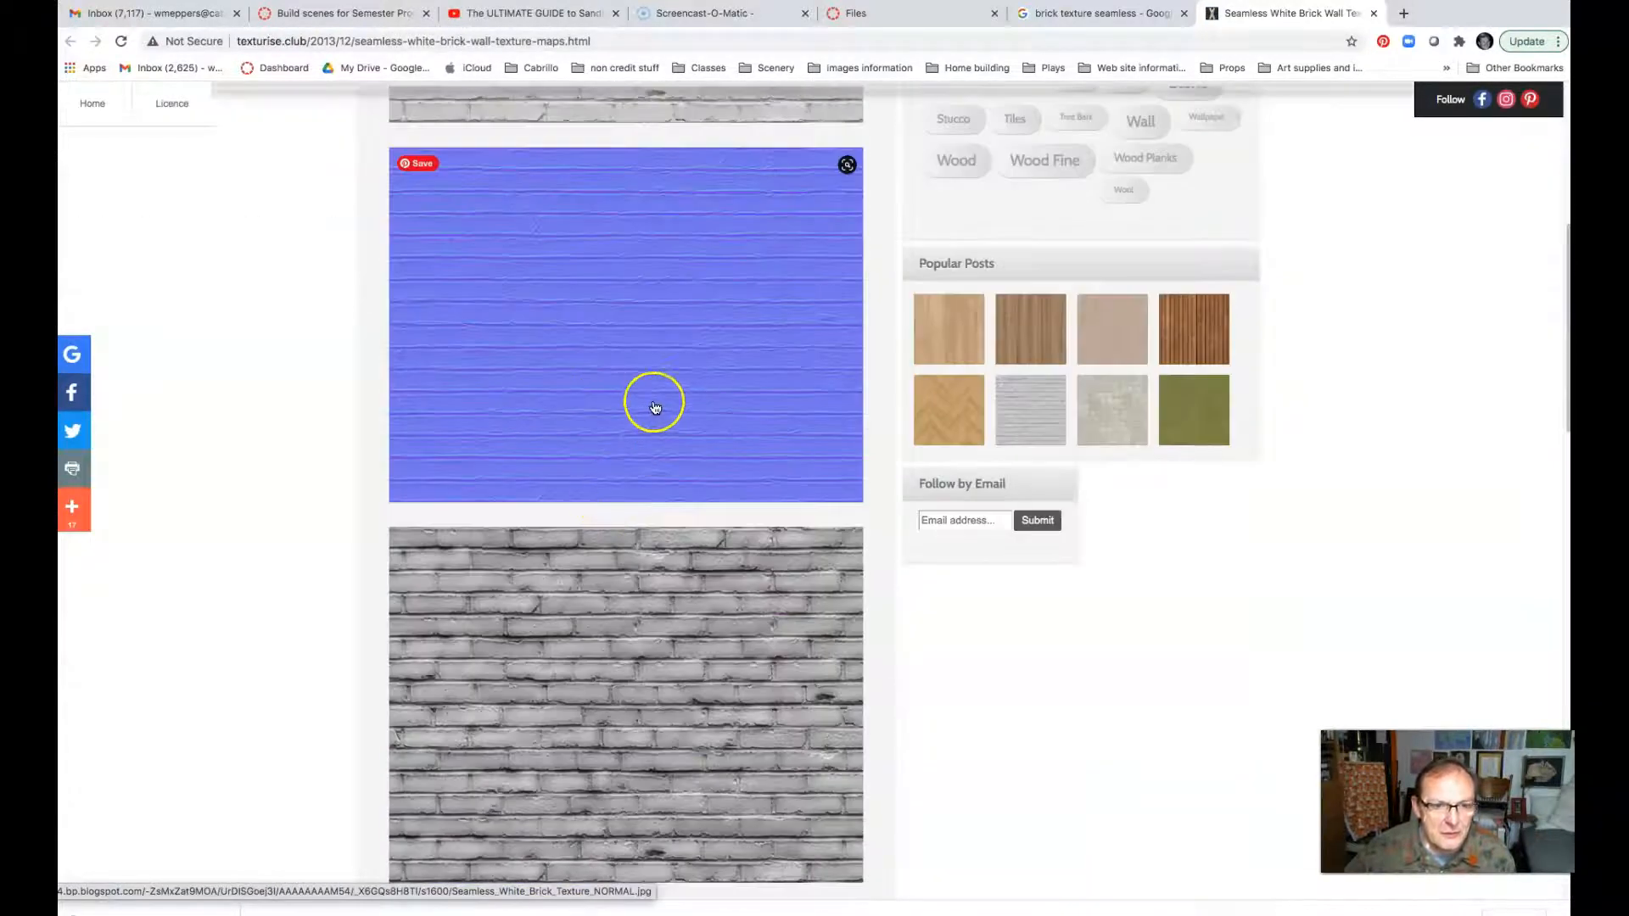
pyautogui.scroll(-3, 607, 503)
pyautogui.scroll(3, 618, 483)
pyautogui.scroll(-3, 619, 484)
pyautogui.scroll(1, 621, 492)
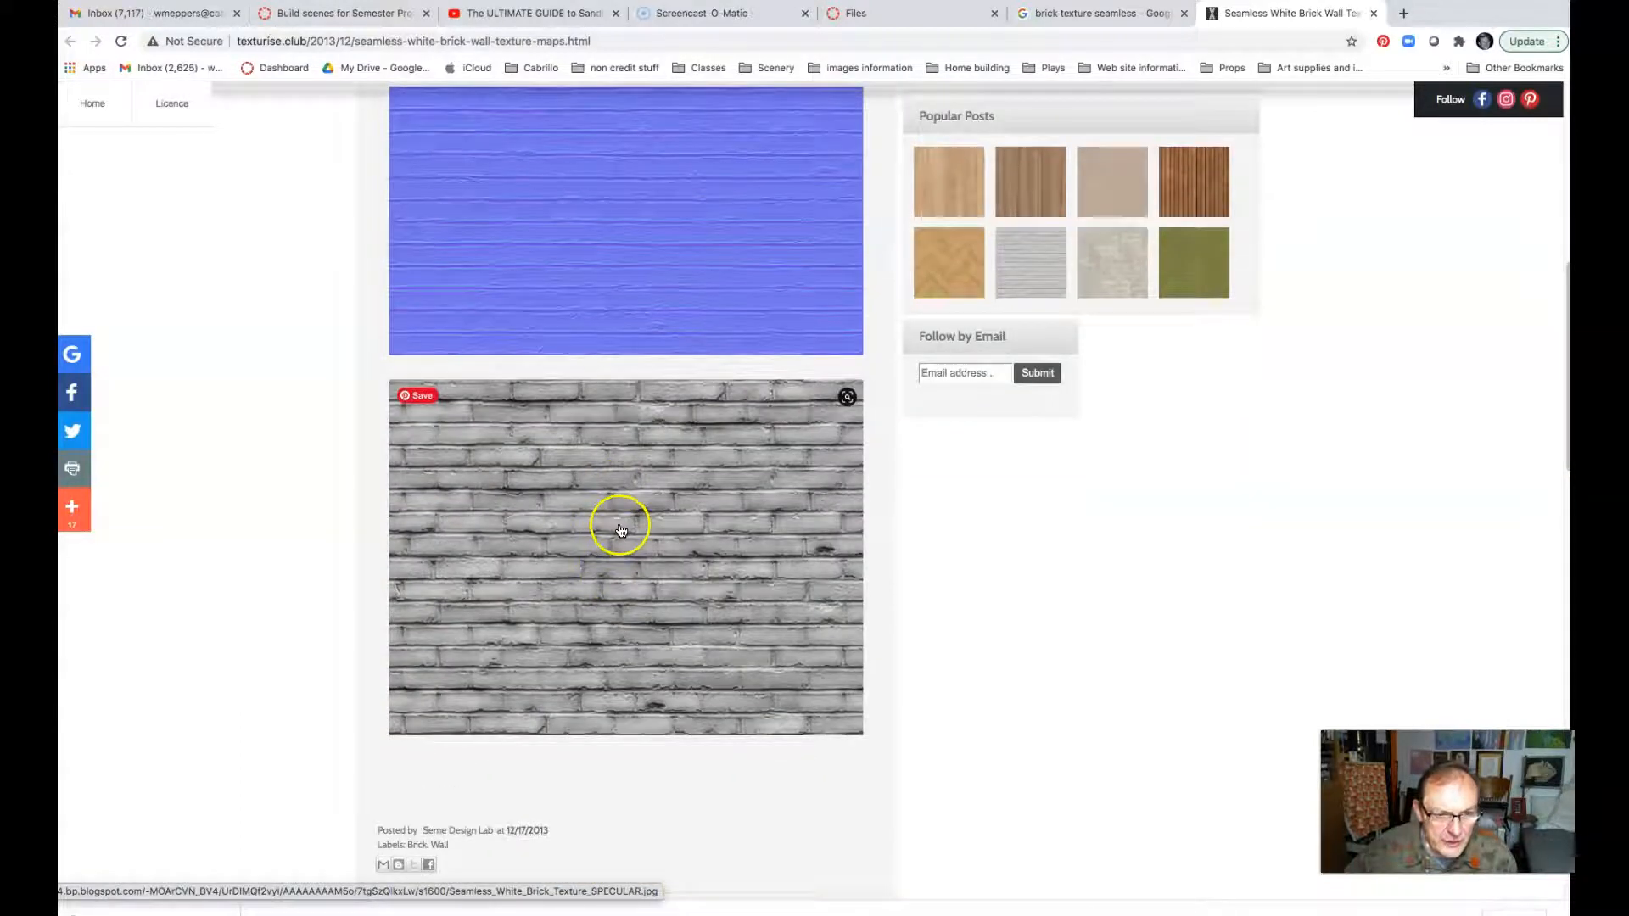
pyautogui.click(619, 522)
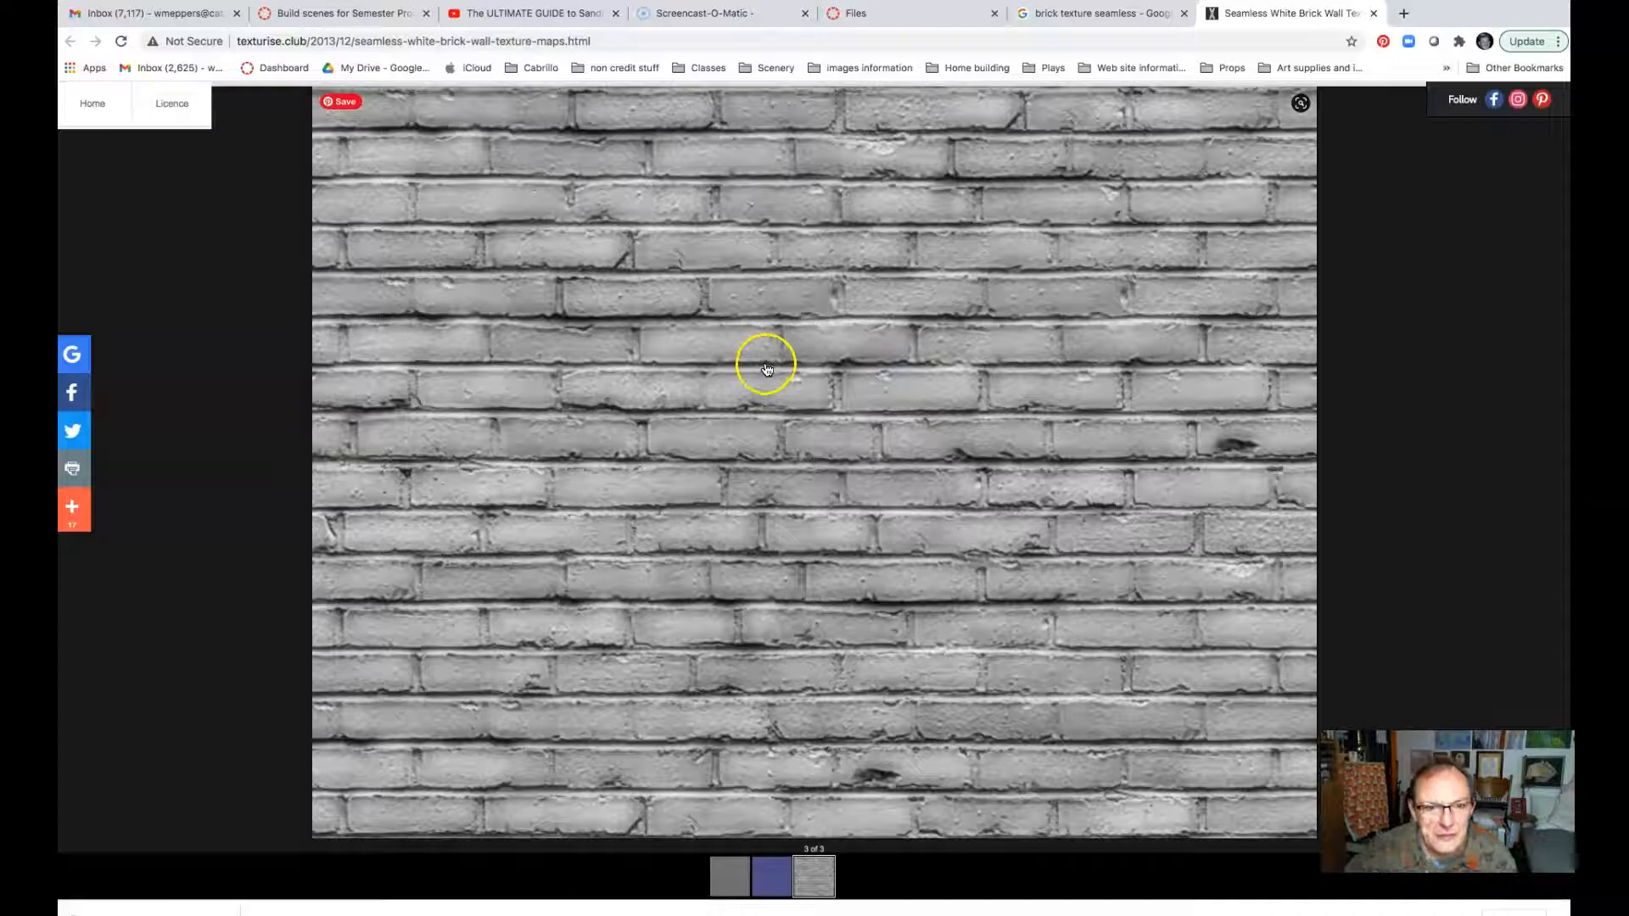
# Step: Save the enlarged brick image to the Desktop as the JPEG file Seamless_White_Brick_Texture_SPECULAR
pyautogui.rightClick(805, 372)
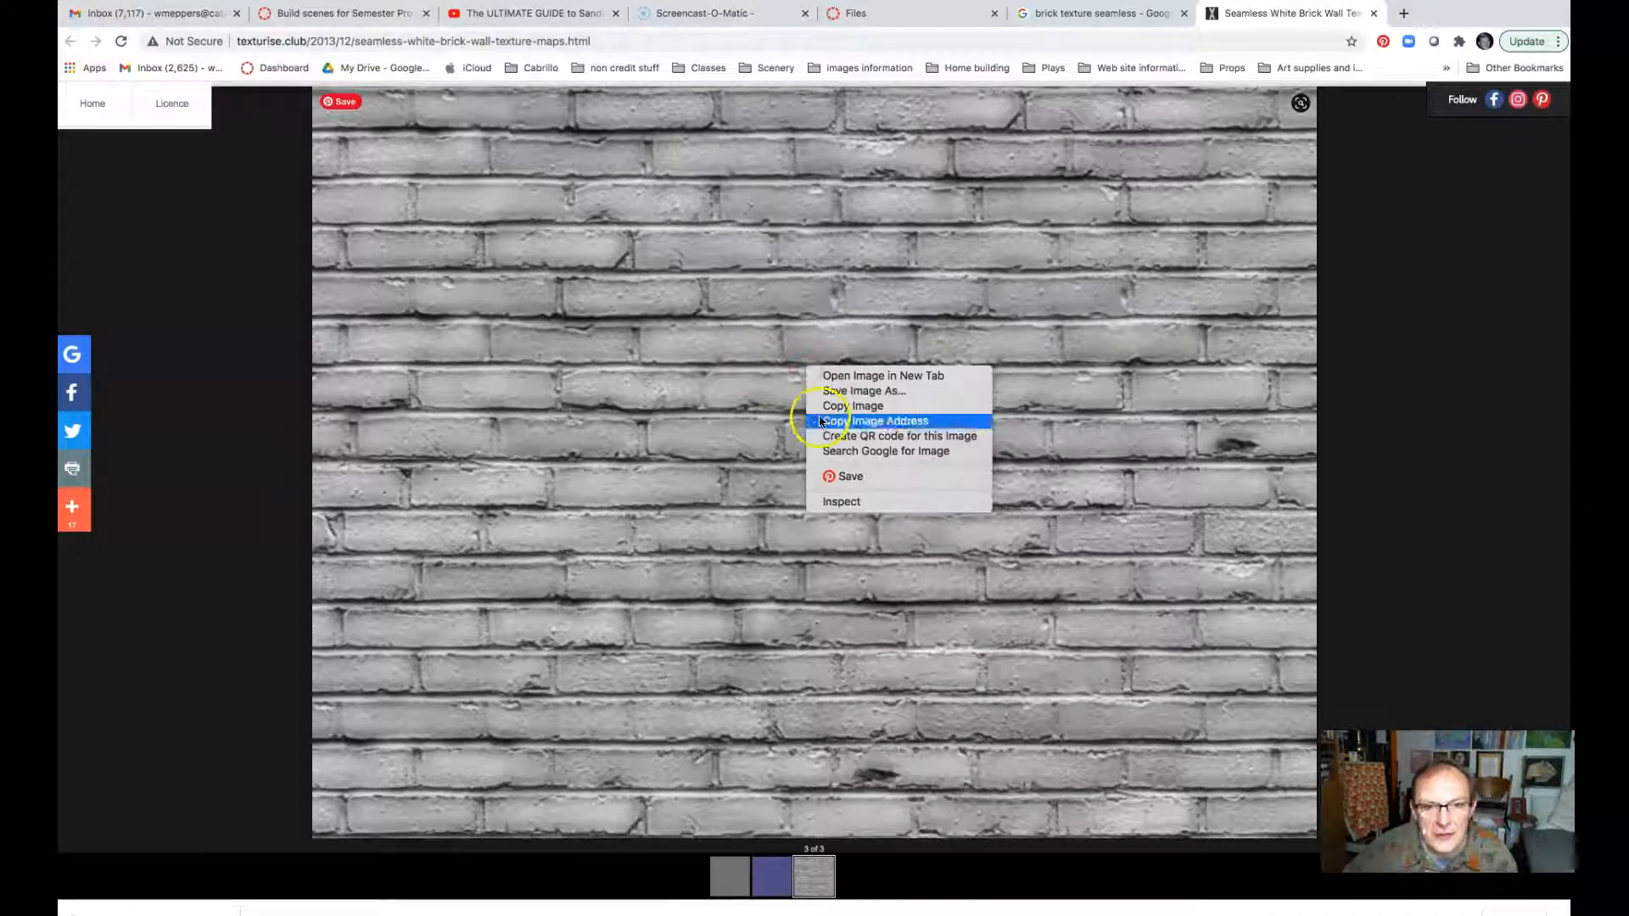
pyautogui.click(856, 391)
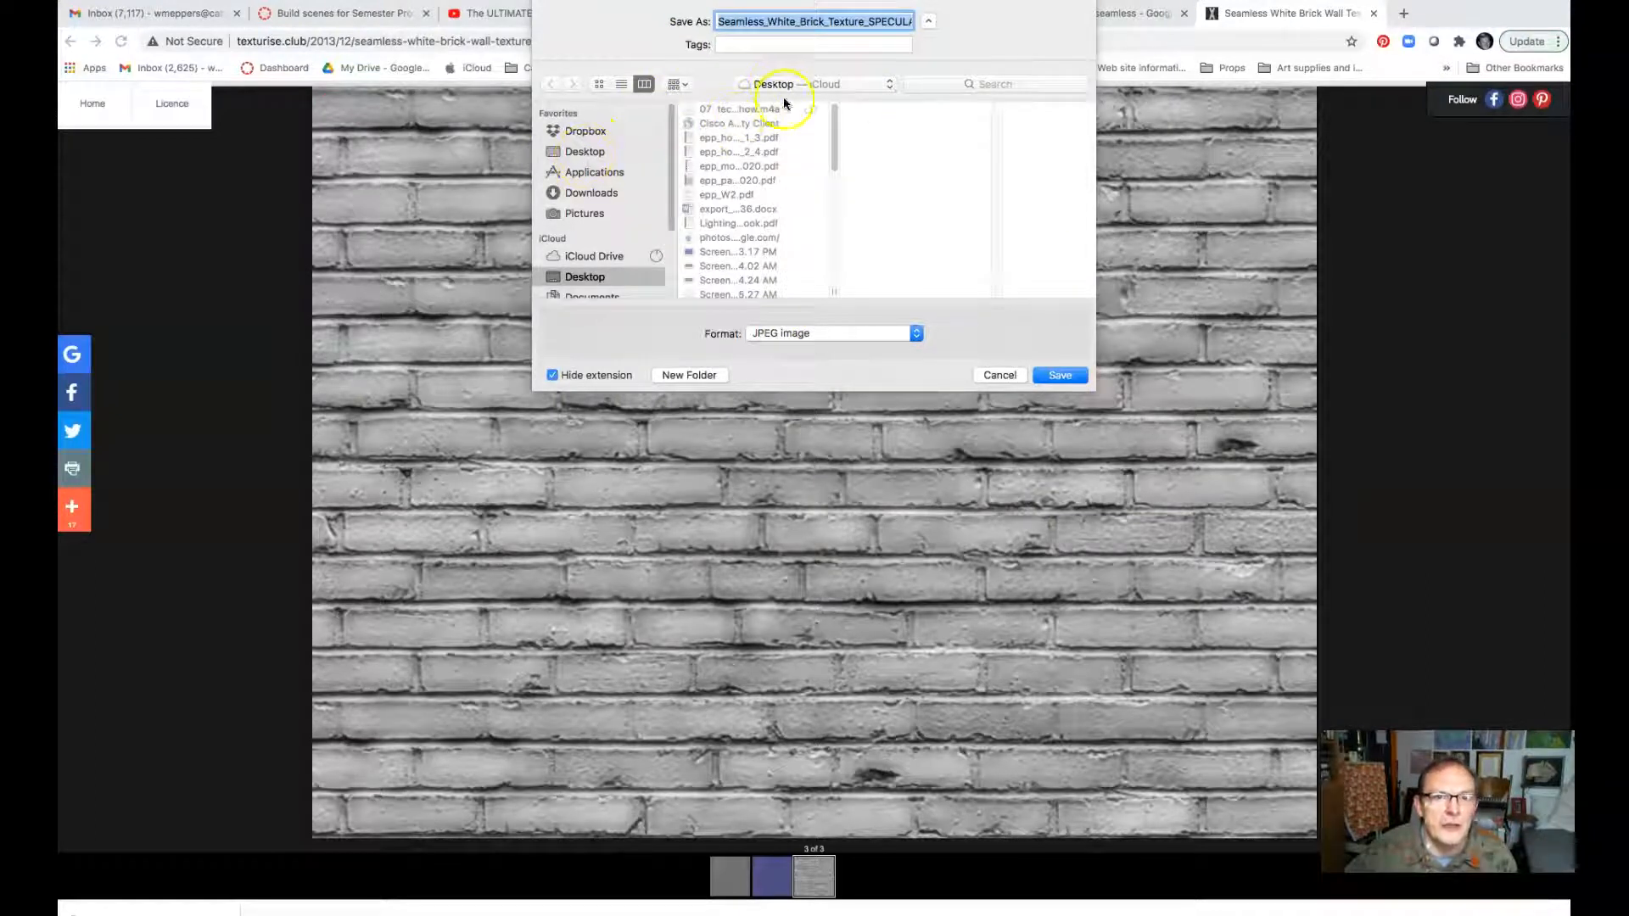
pyautogui.click(591, 153)
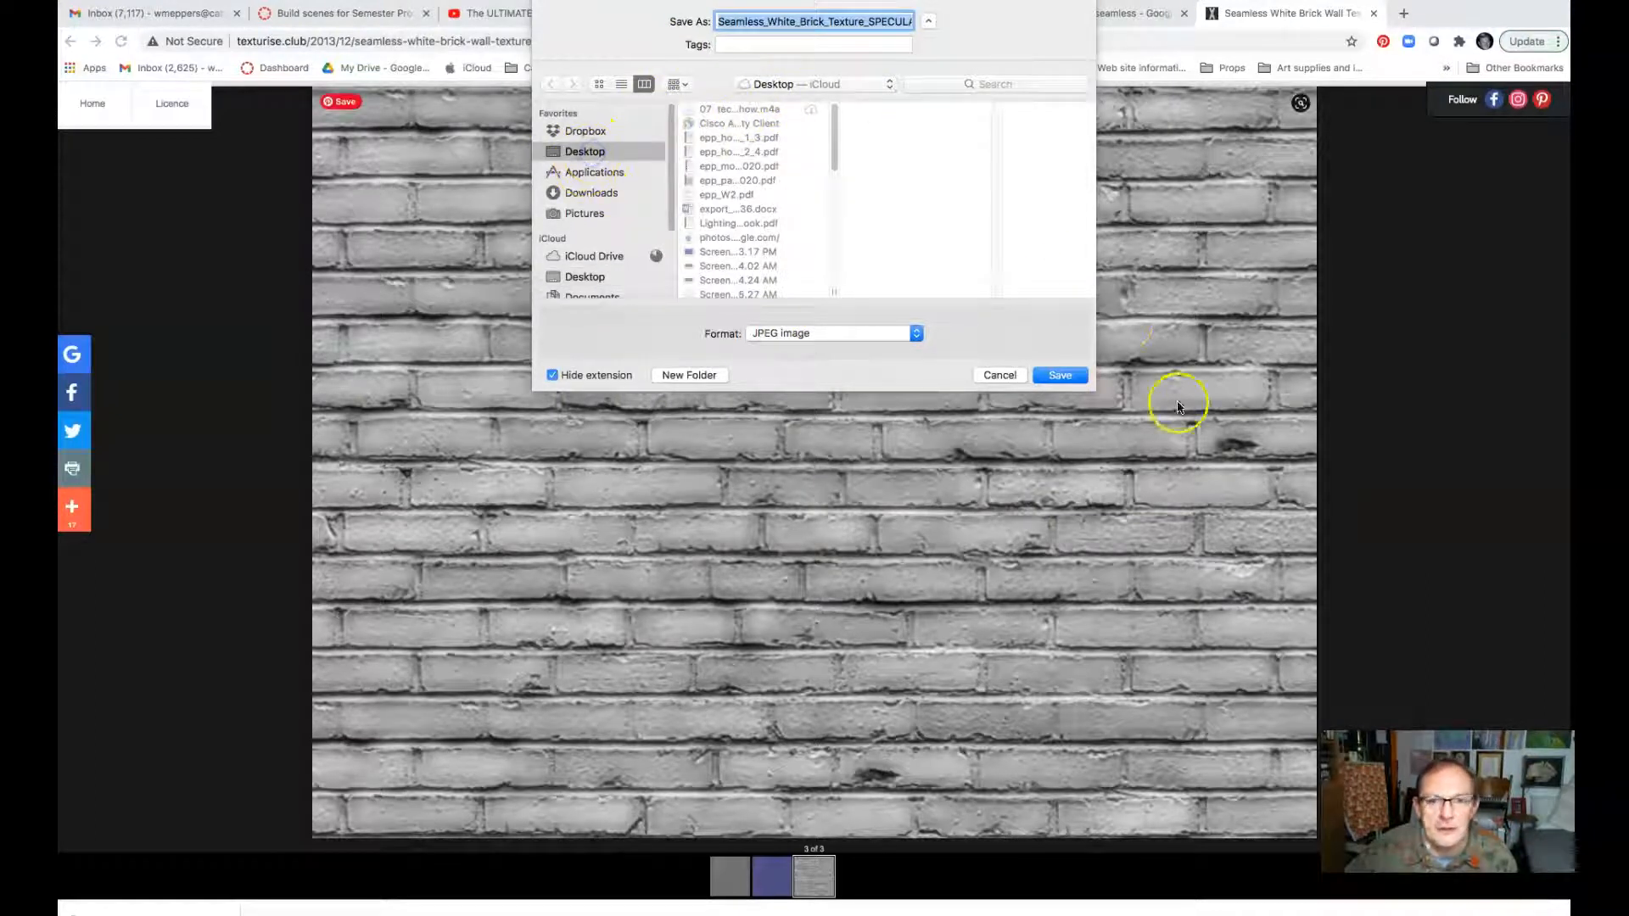
pyautogui.click(1060, 375)
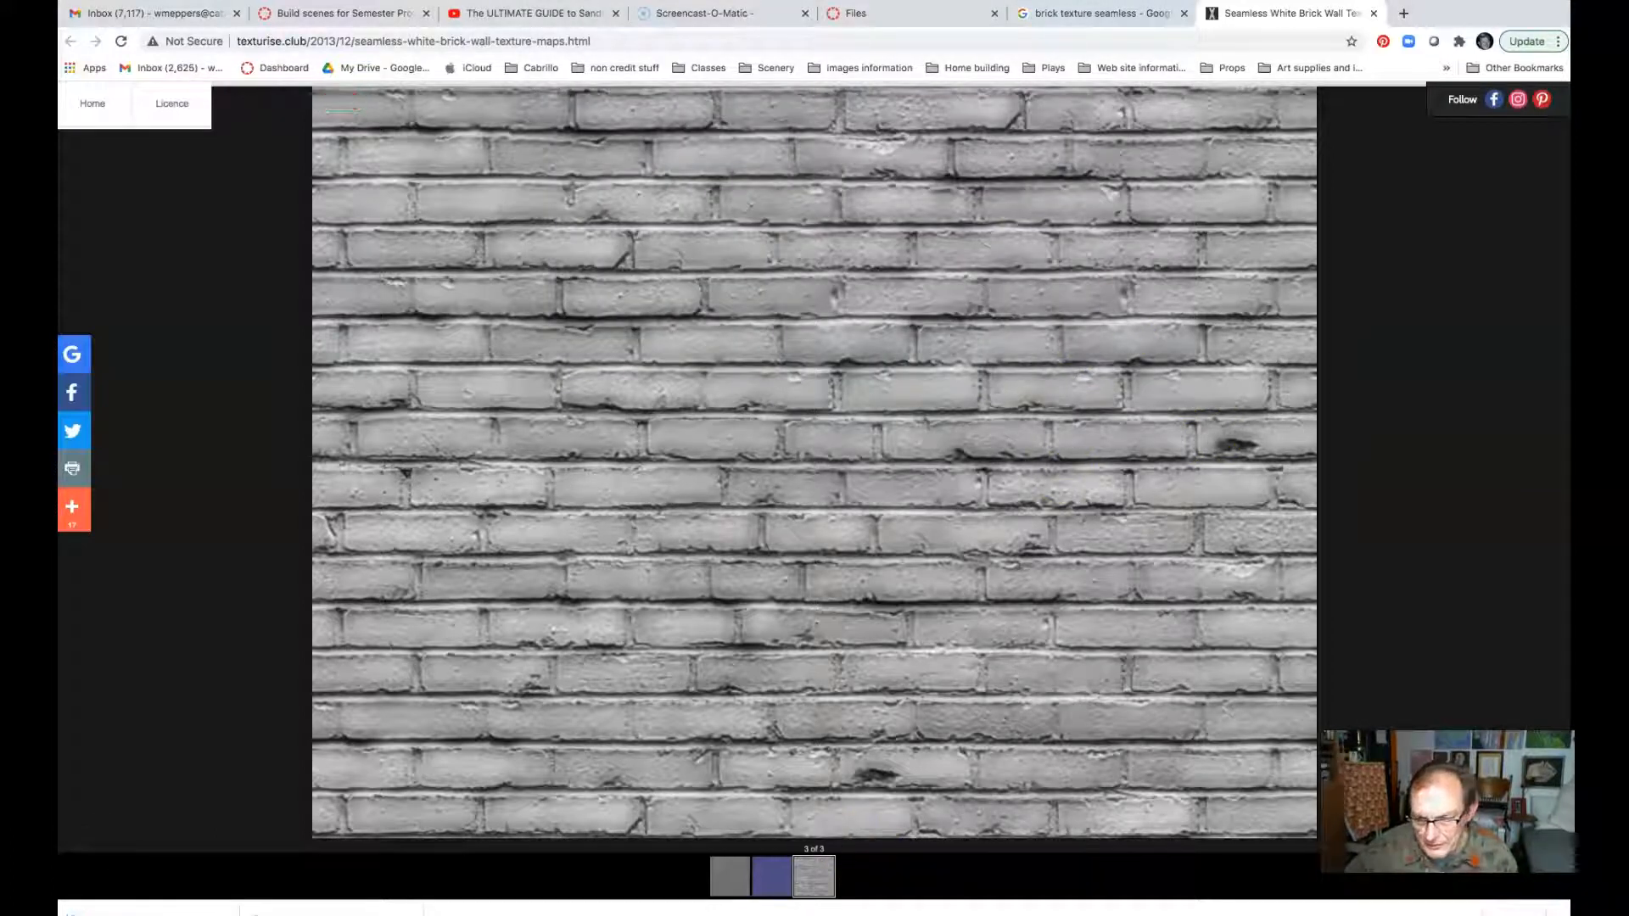
# Step: Switch to SketchUp and add a new texture to the Brick, Cladding and Siding materials from Seamless_White_Brick_Texture_SPECULAR (1).jpg on the Desktop
pyautogui.moveTo(1187, 901)
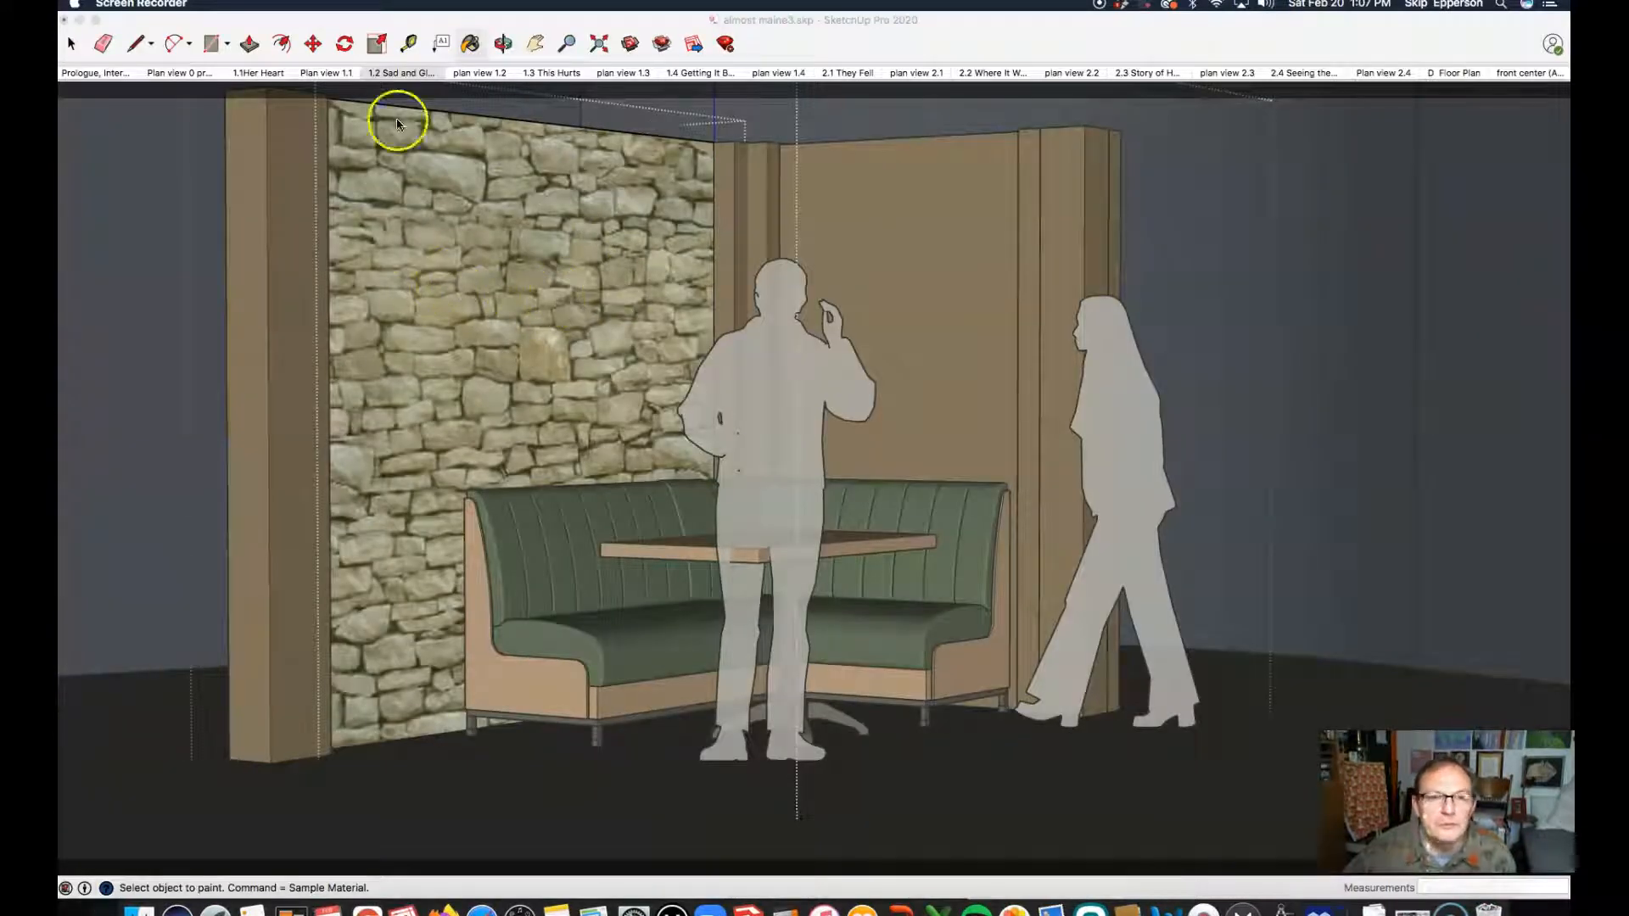
pyautogui.click(471, 44)
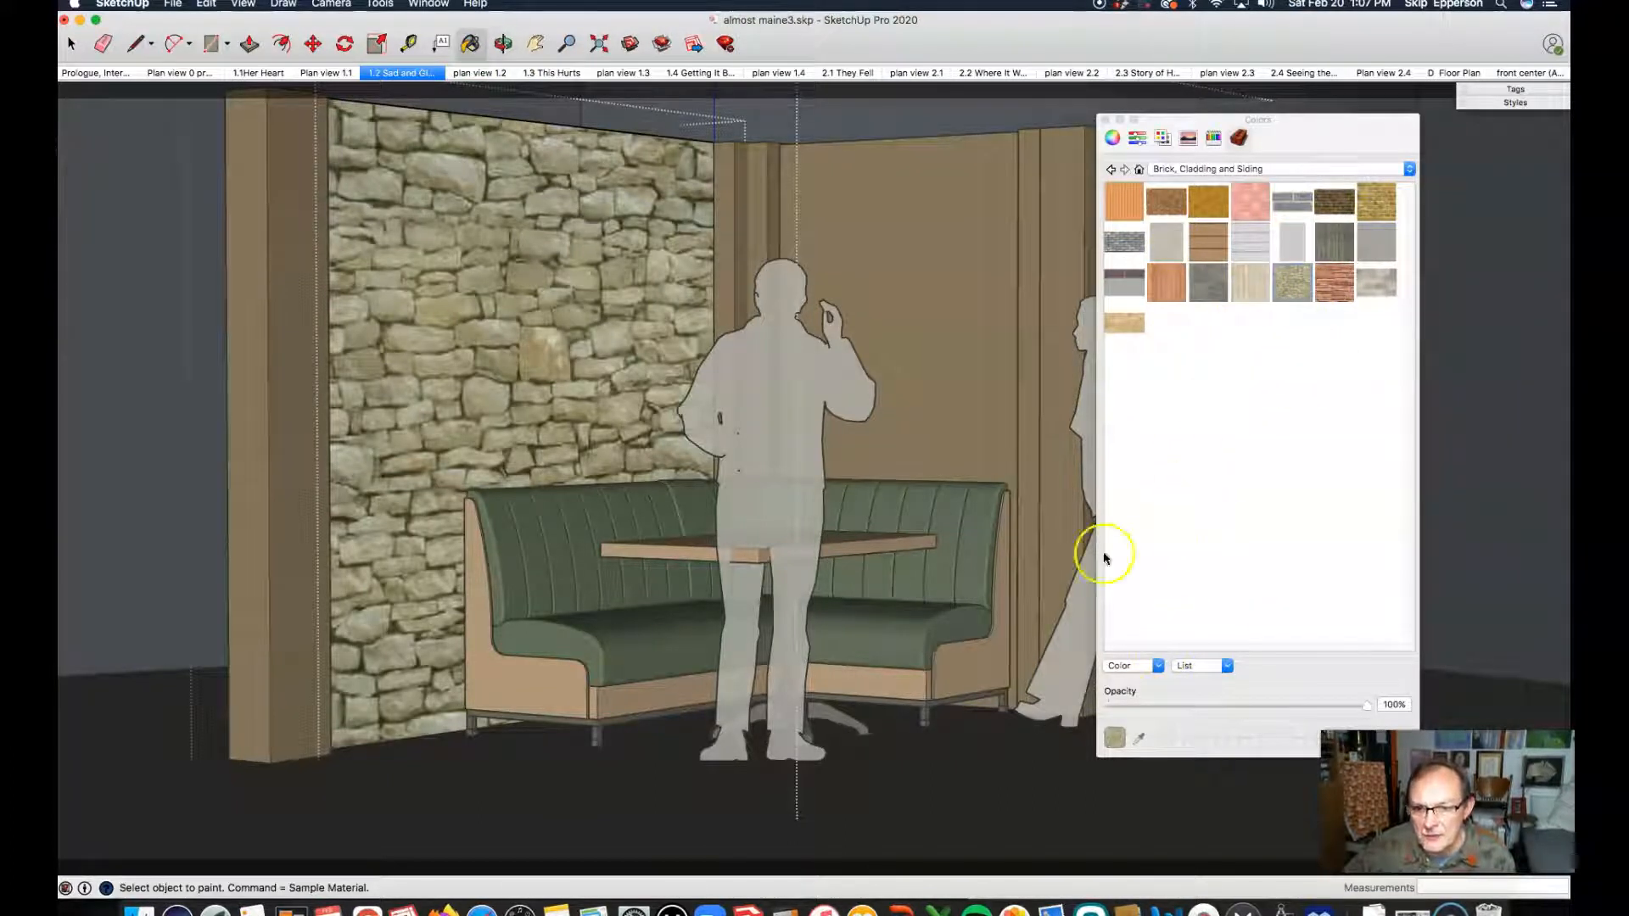
pyautogui.click(1157, 667)
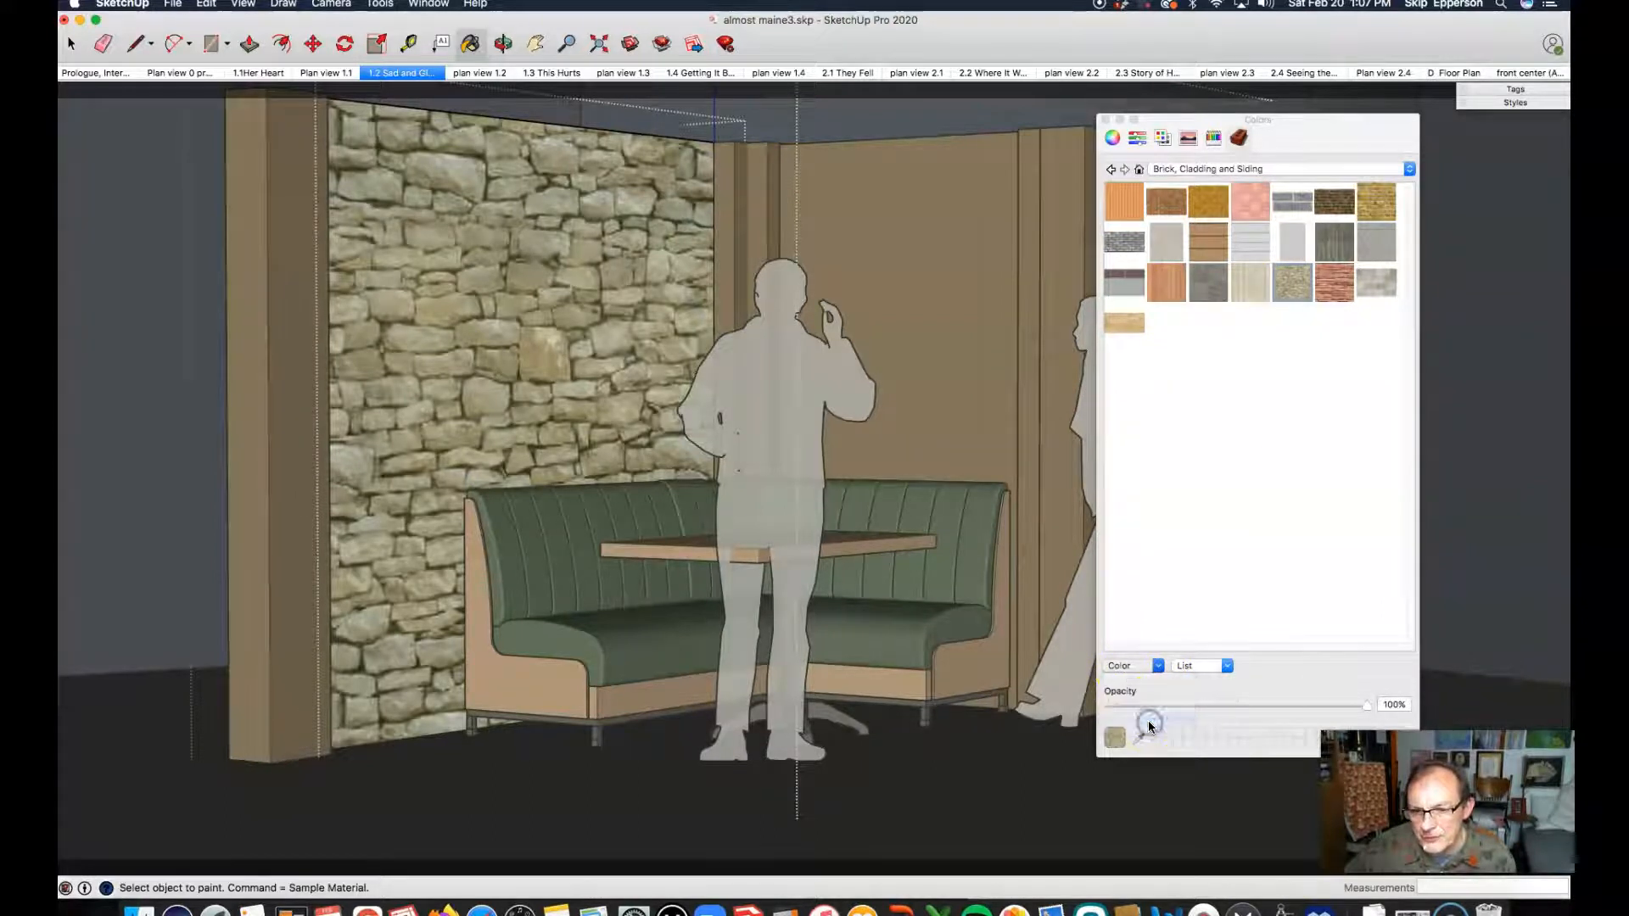
pyautogui.click(1147, 720)
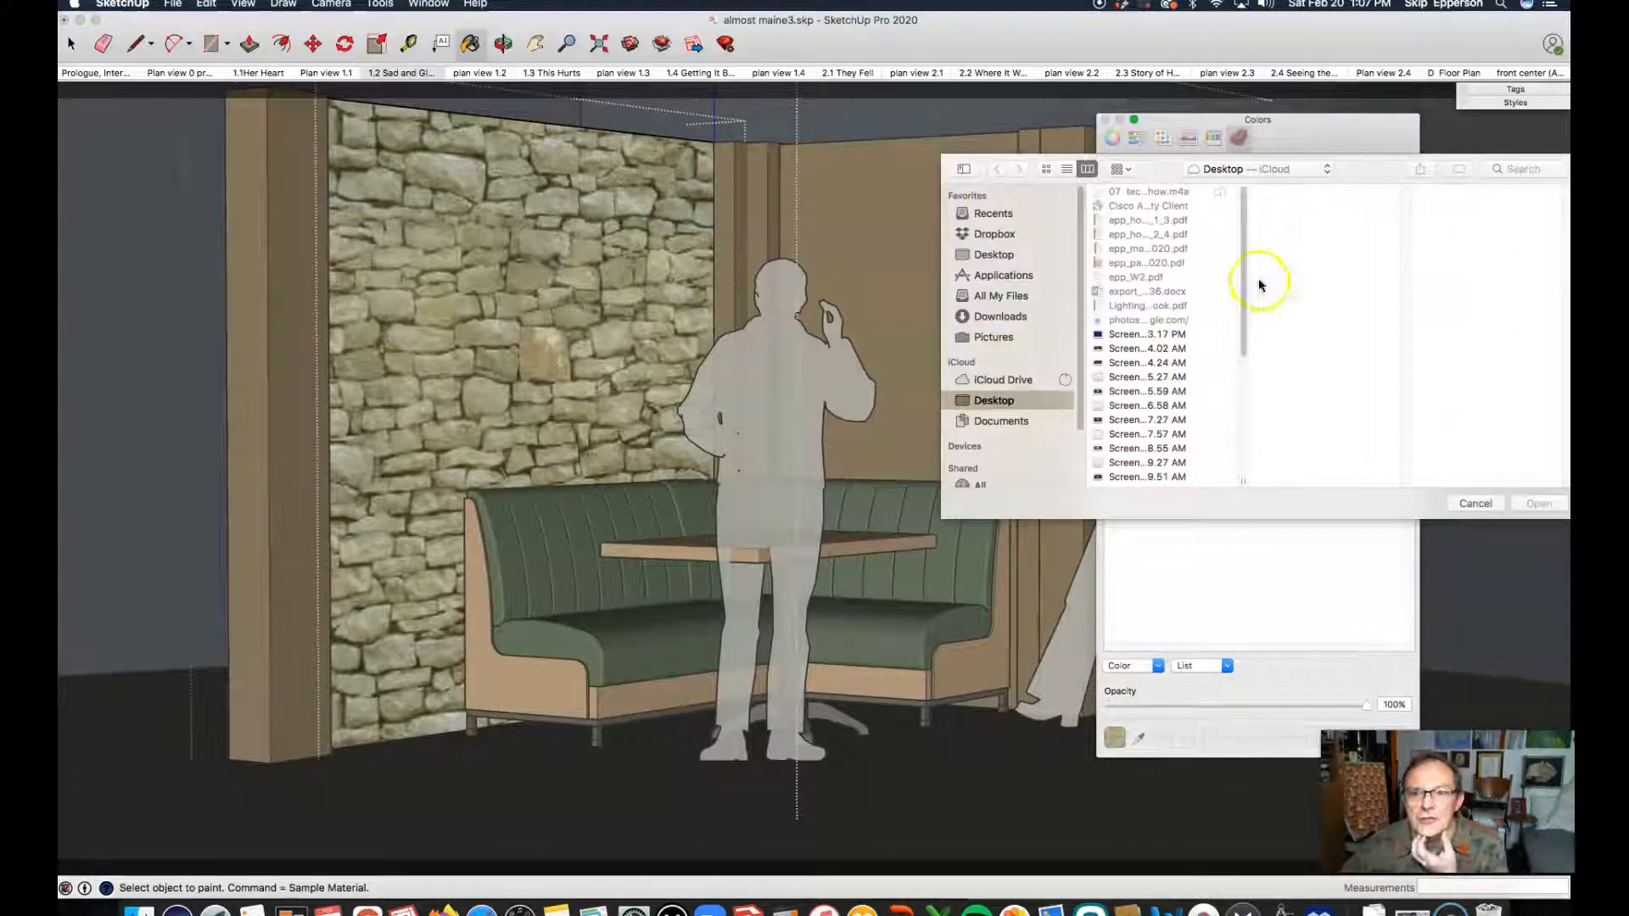
pyautogui.click(984, 255)
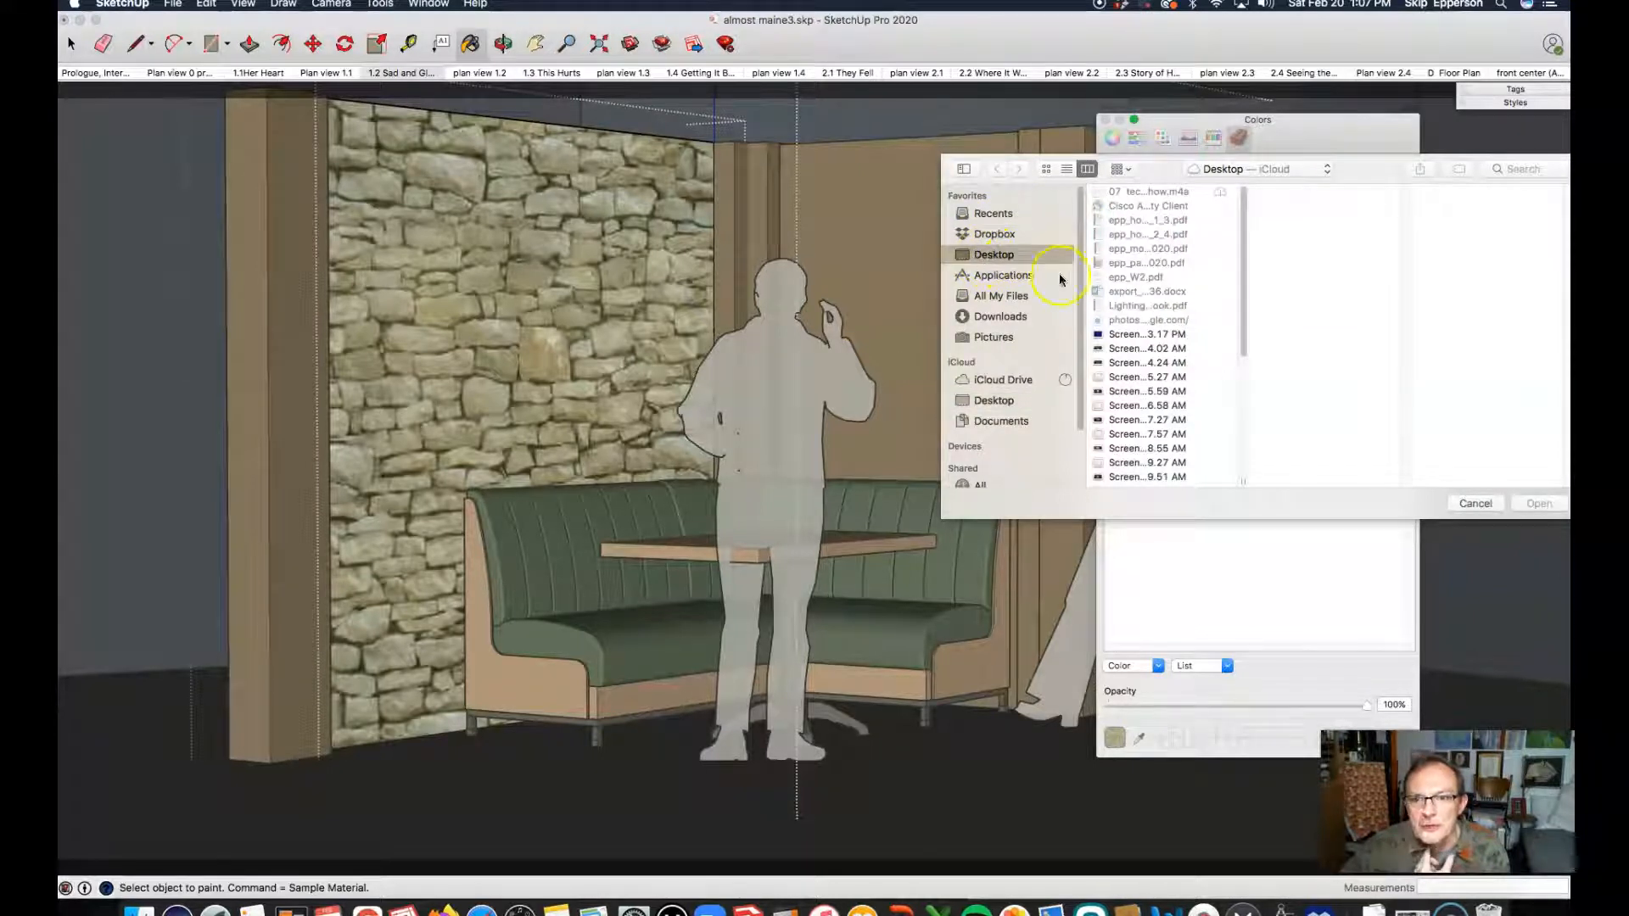
pyautogui.scroll(-5, 1128, 329)
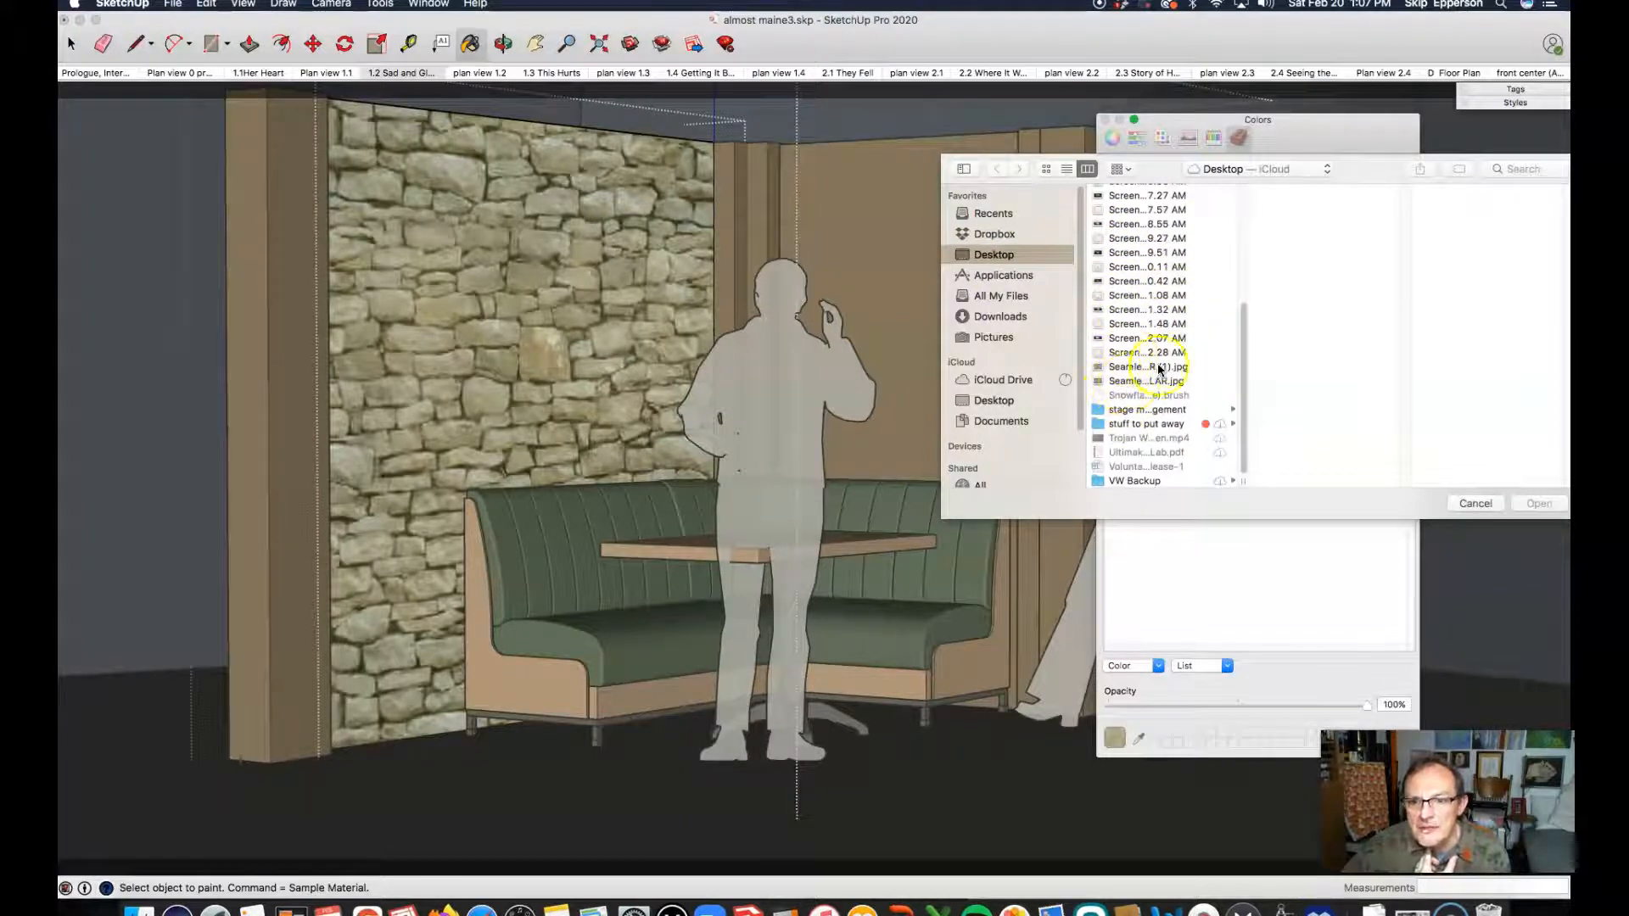
pyautogui.click(1141, 366)
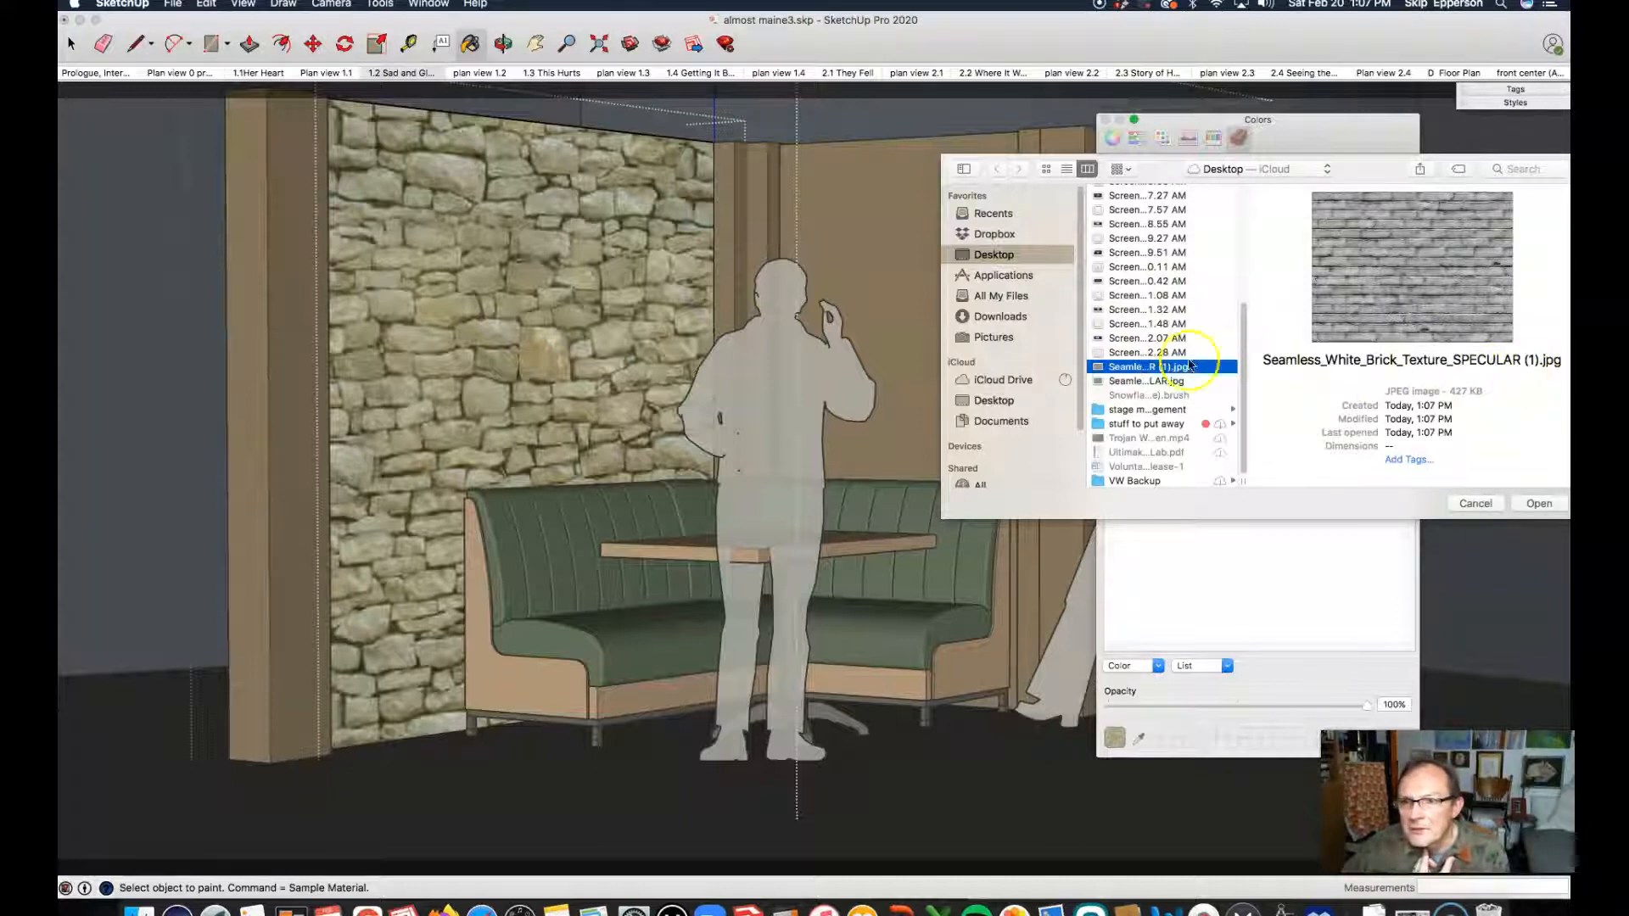
pyautogui.click(1539, 504)
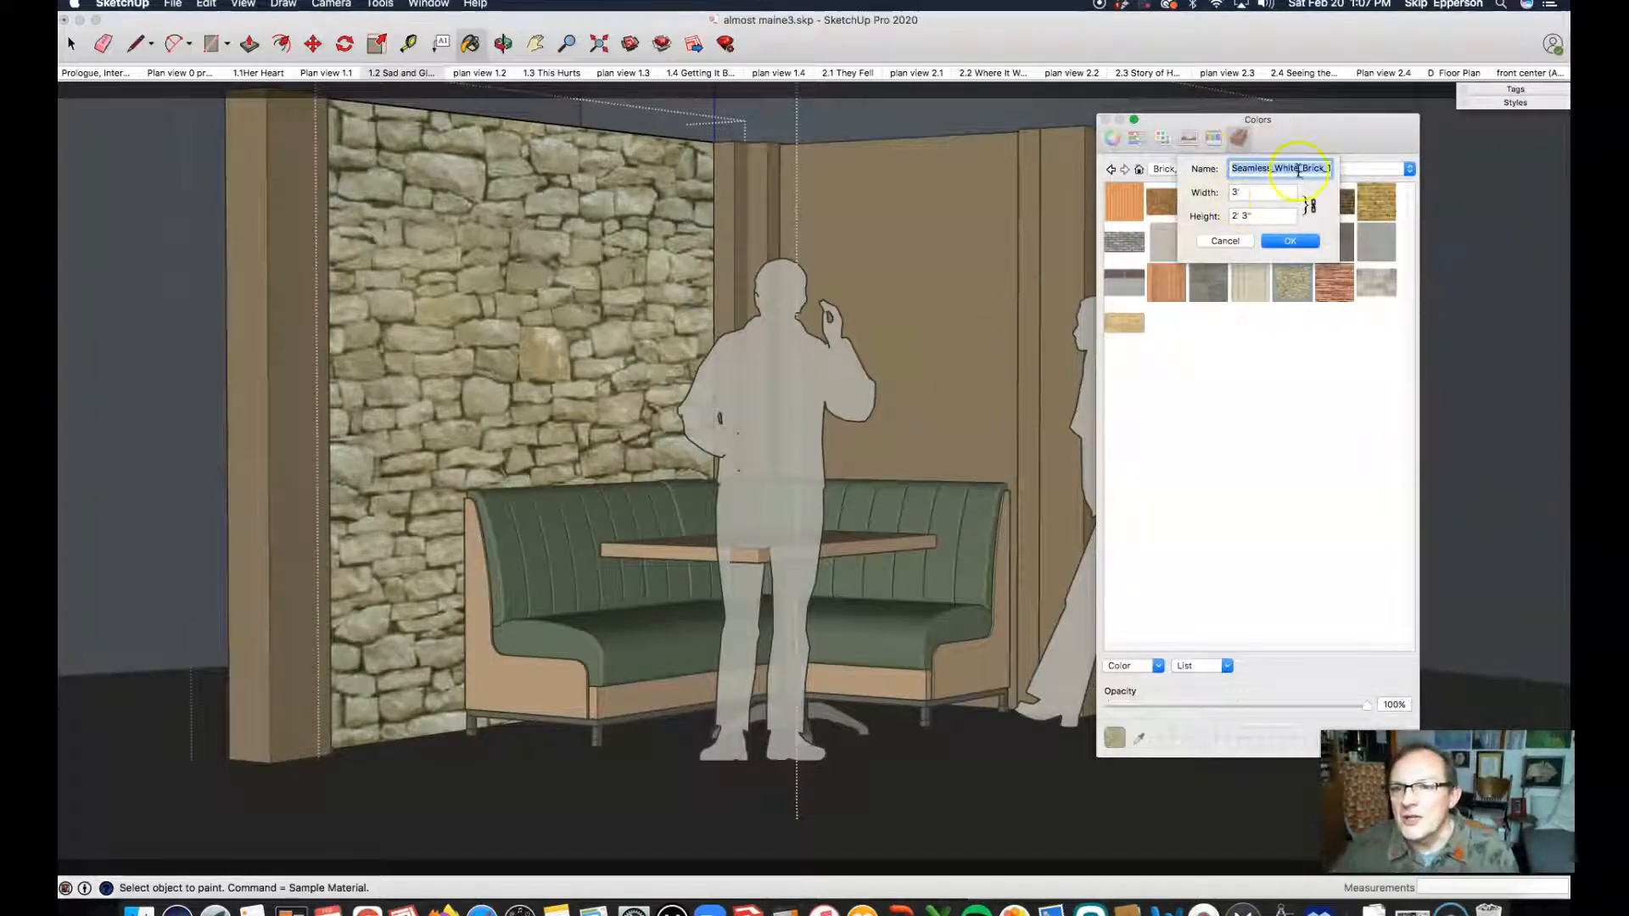
pyautogui.click(1291, 241)
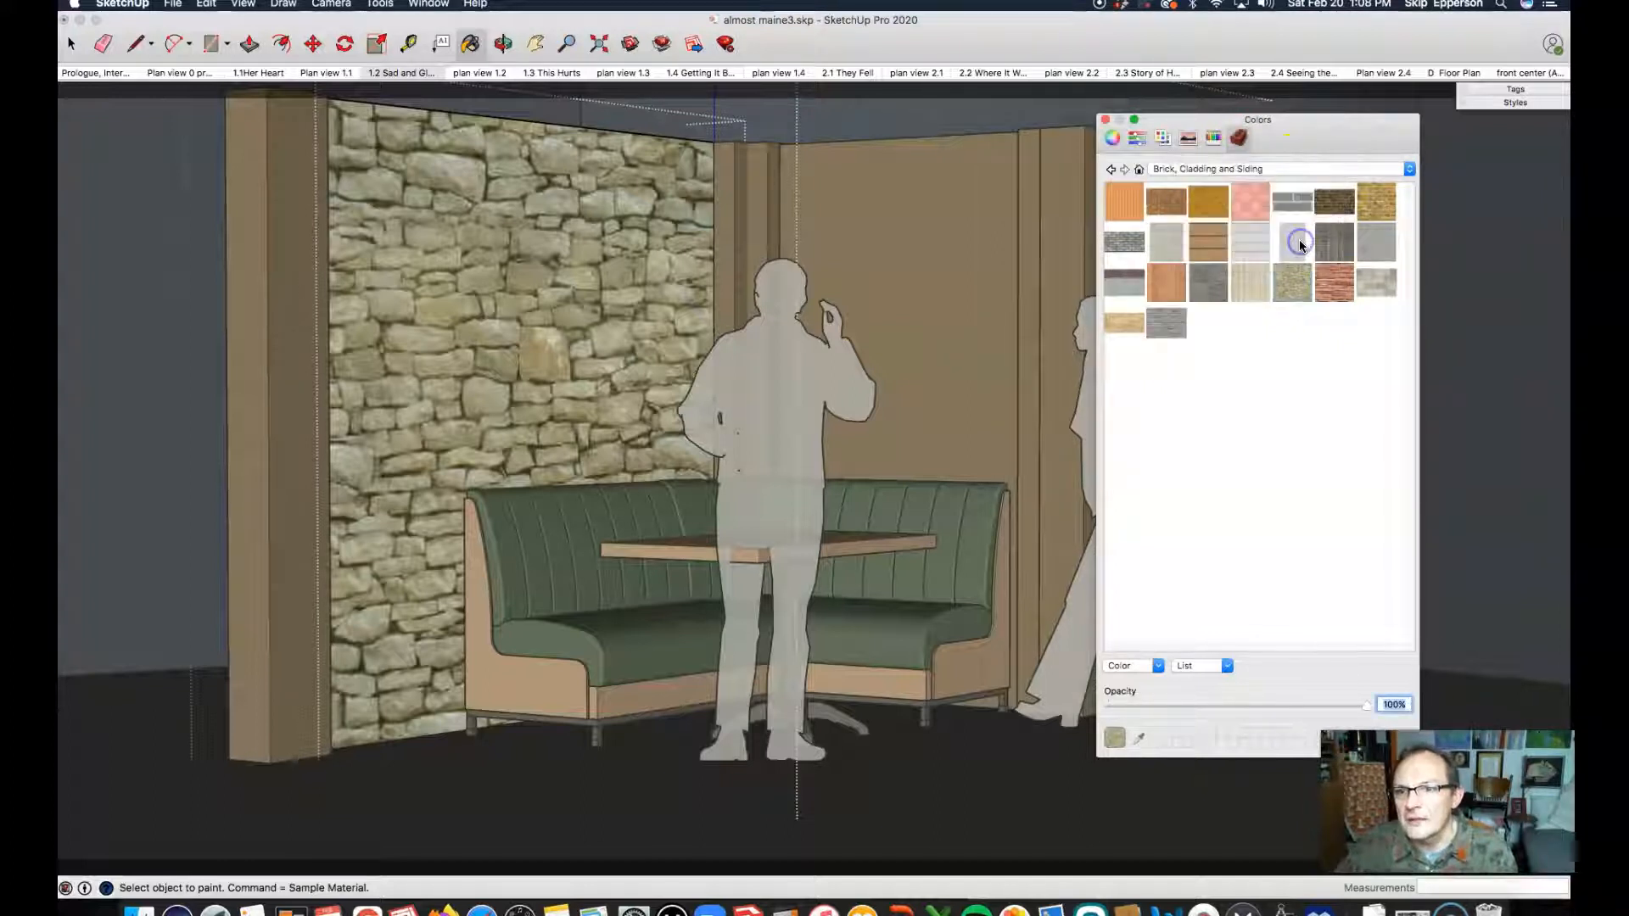
# Step: Paint the stone wall beside the booth with the imported white brick material
pyautogui.click(1173, 334)
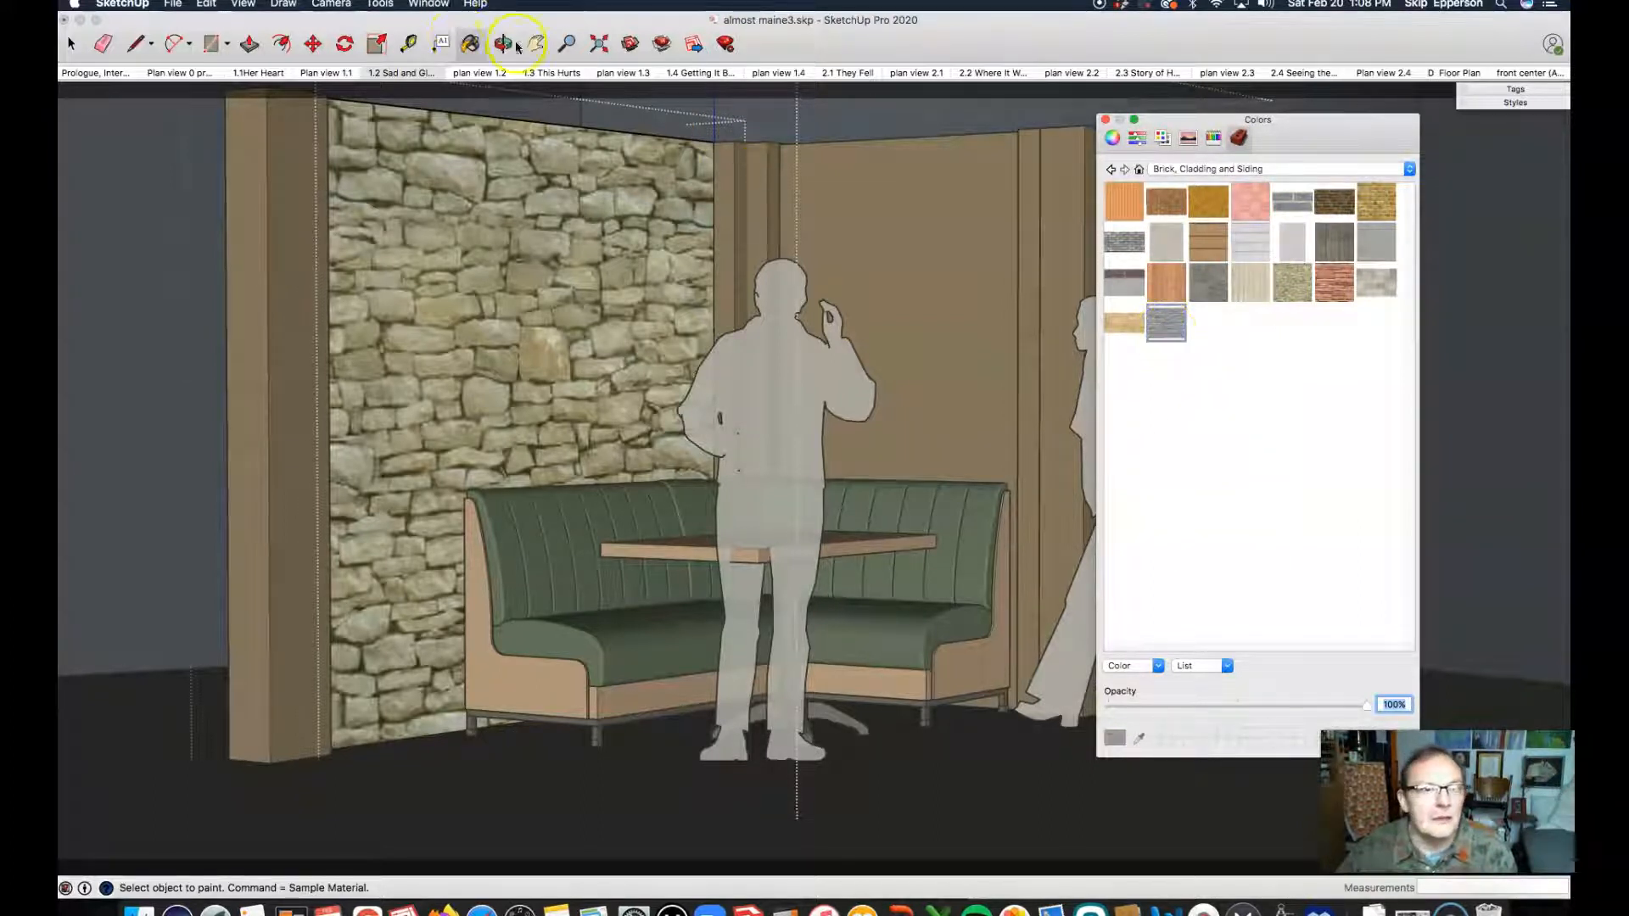
pyautogui.click(469, 44)
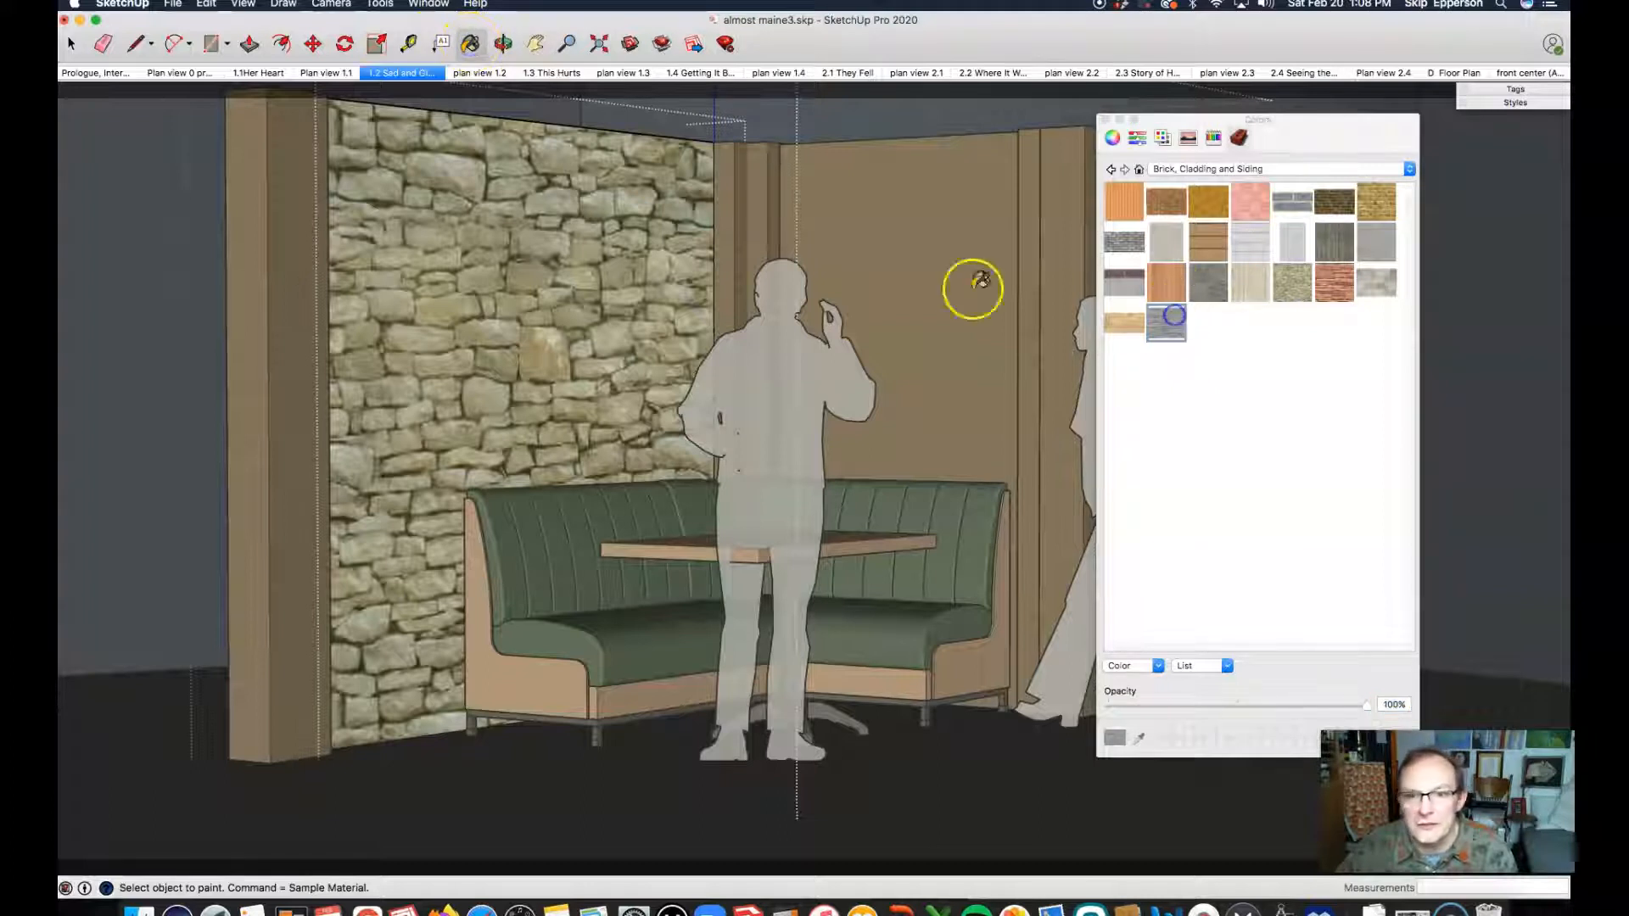
pyautogui.click(539, 243)
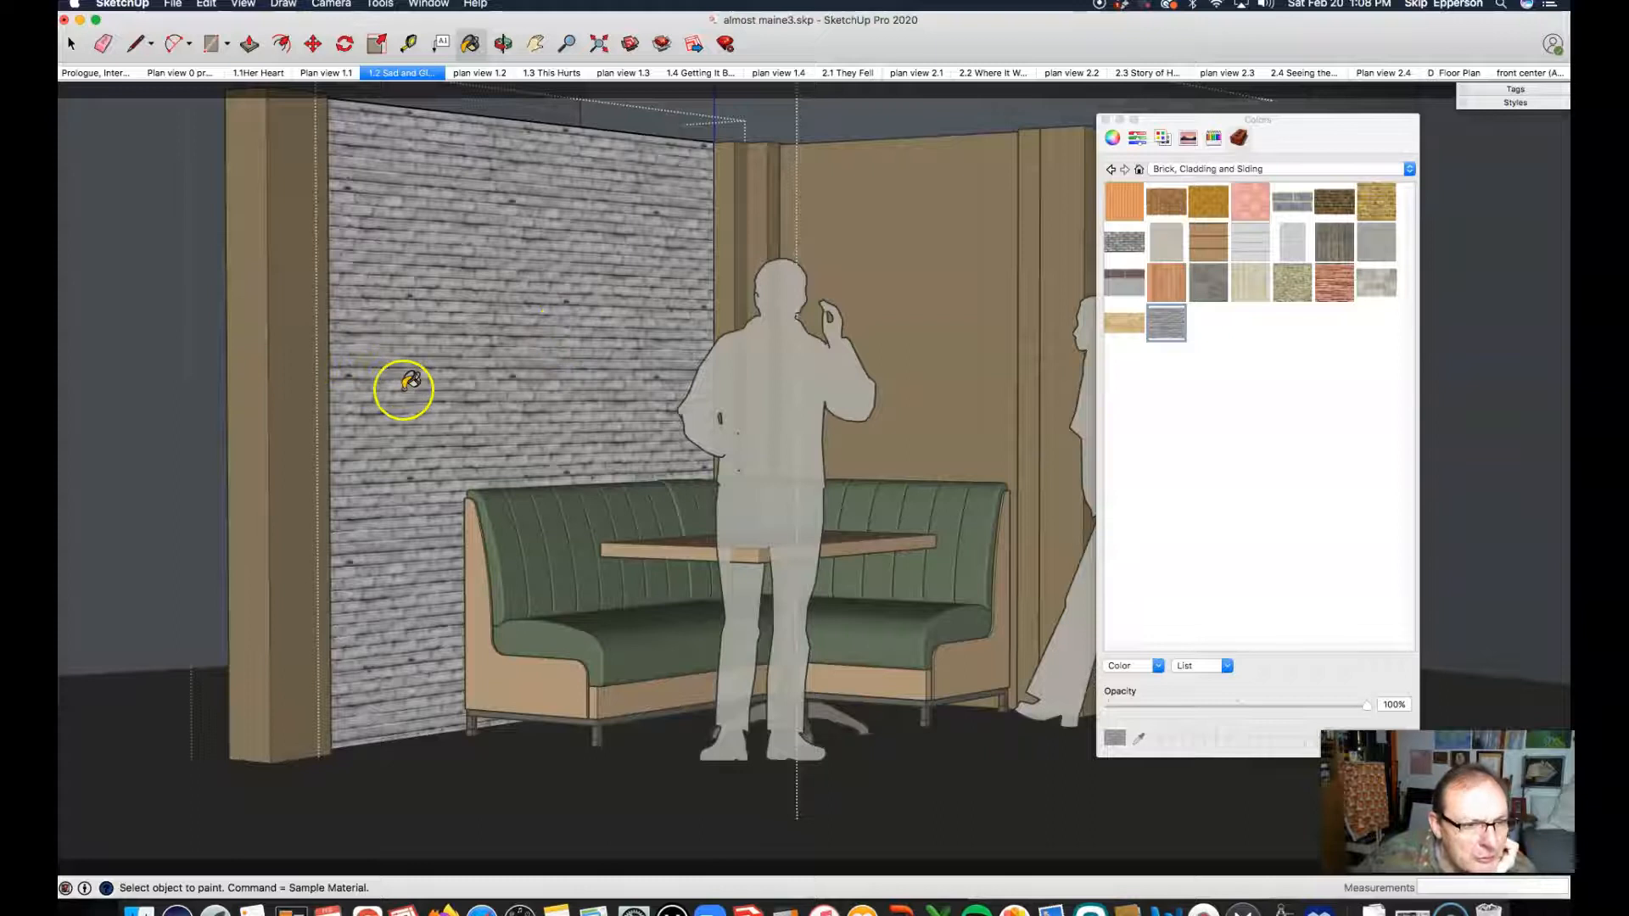
# Step: Measure the length of a single brick on the painted wall with the Tape Measure tool
pyautogui.scroll(10, 404, 387)
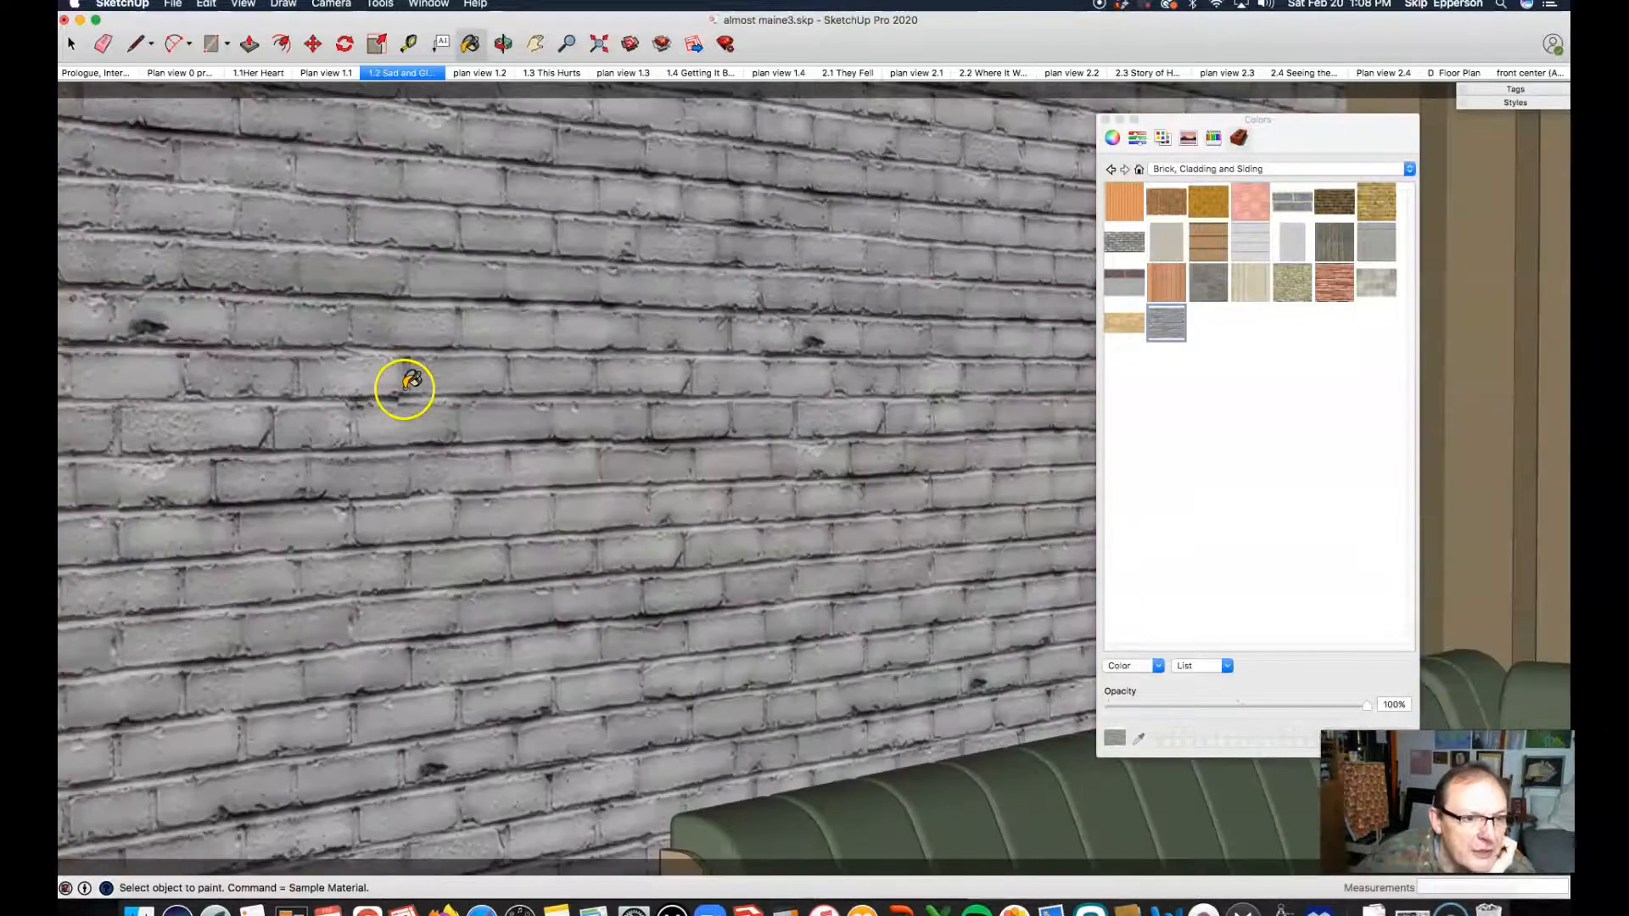
pyautogui.scroll(3, 404, 386)
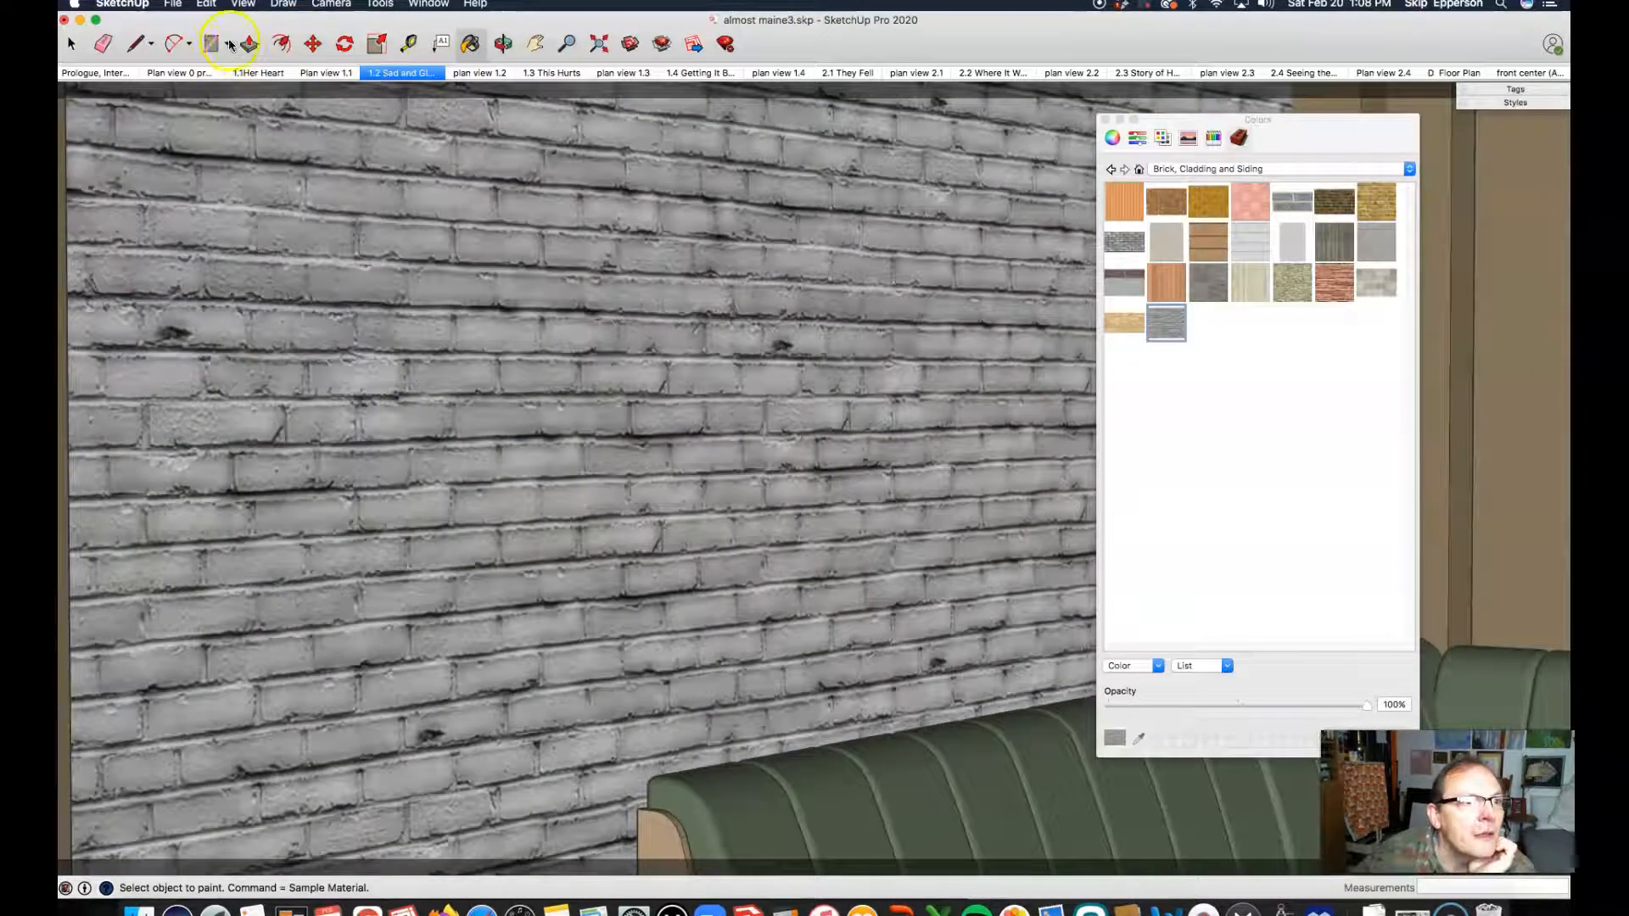
pyautogui.click(410, 45)
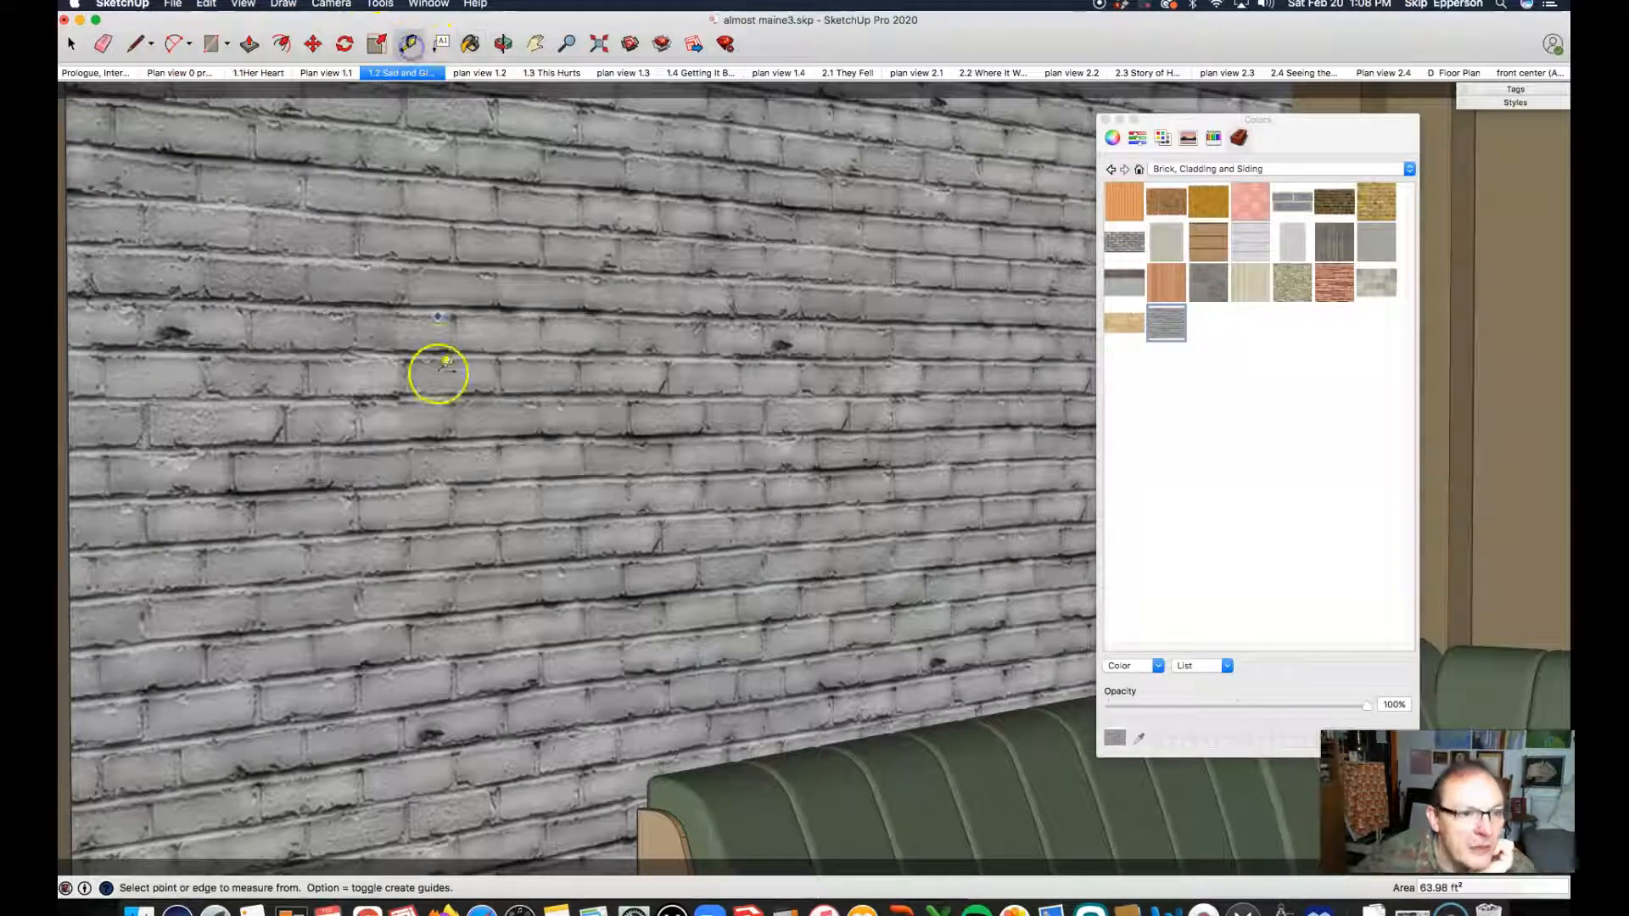
pyautogui.click(359, 336)
pyautogui.moveTo(404, 325); pyautogui.dragTo(458, 329)
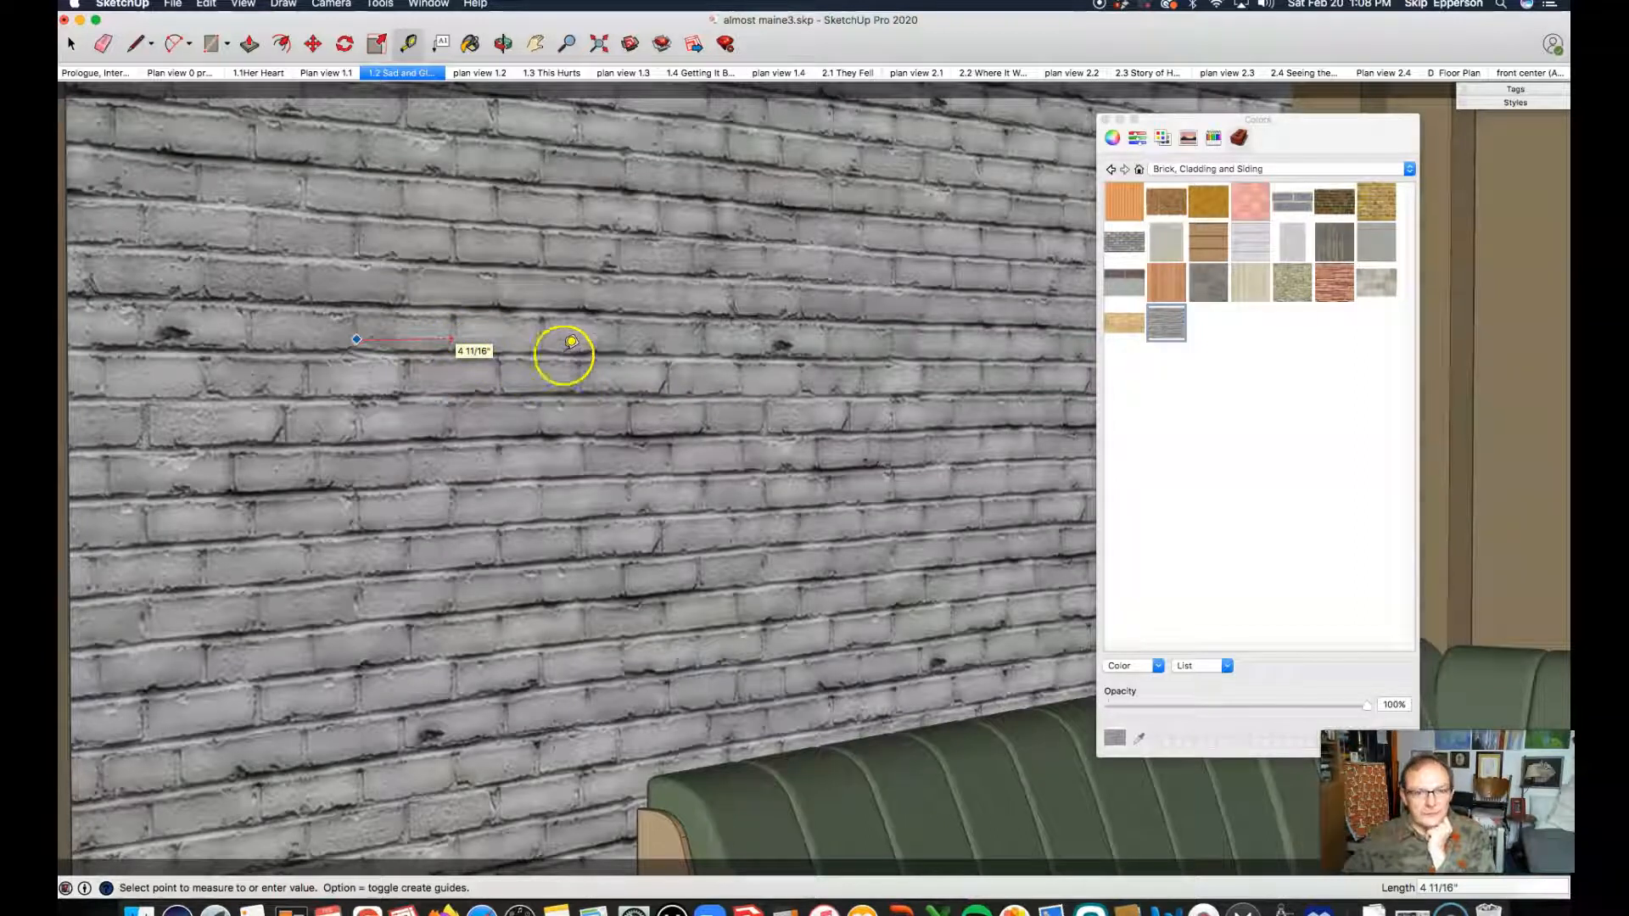
pyautogui.scroll(-1, 712, 410)
pyautogui.scroll(-4, 727, 363)
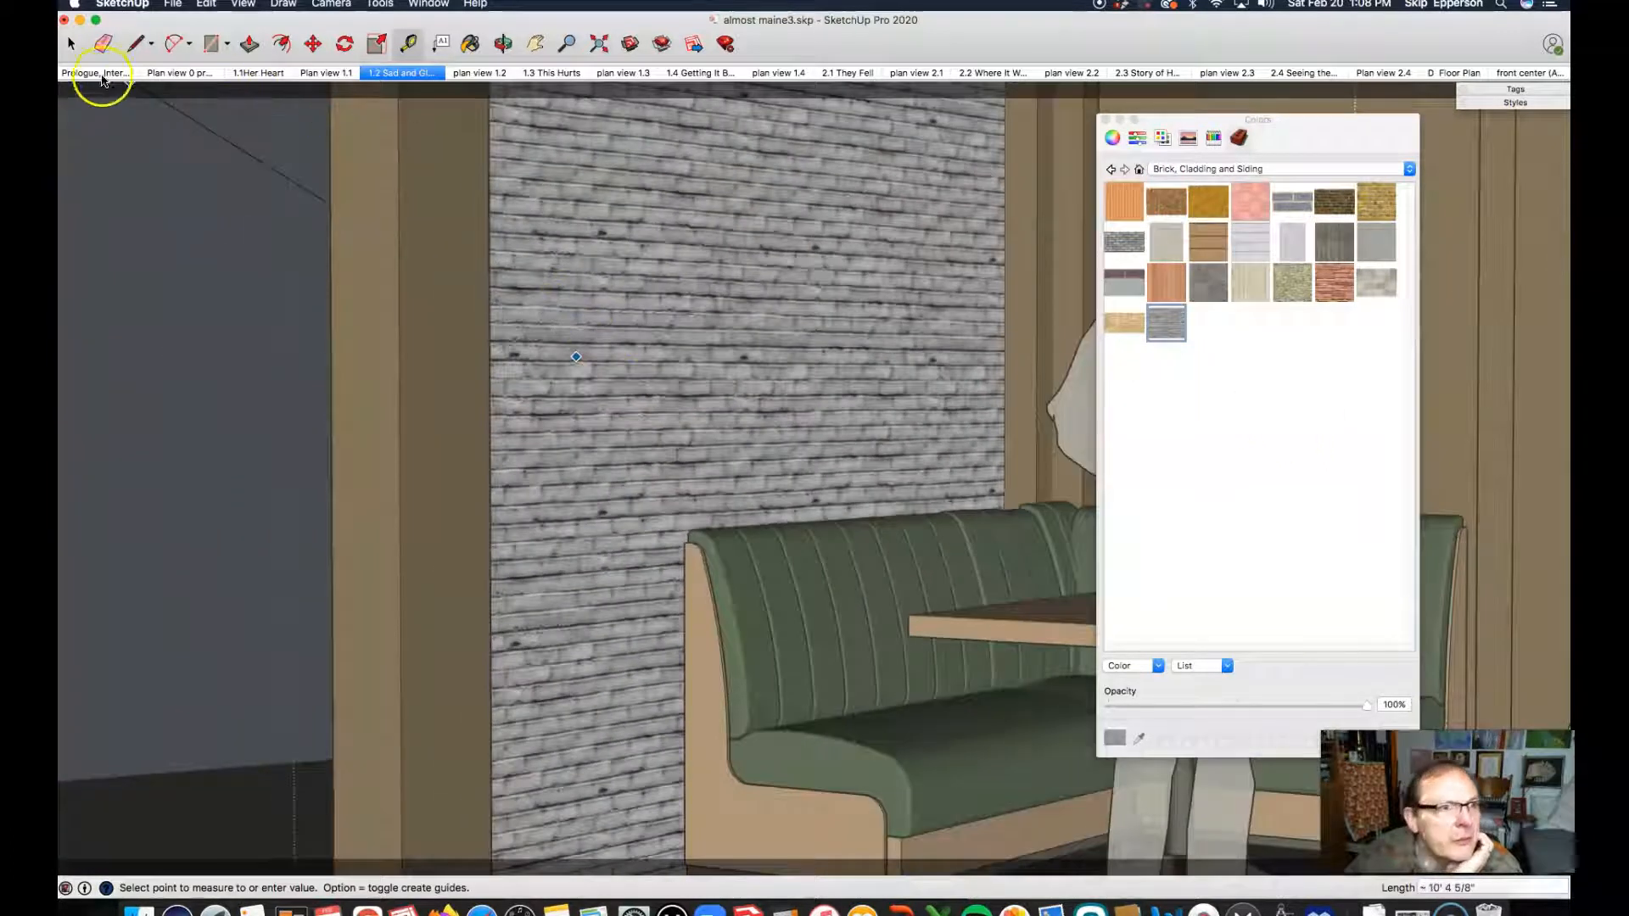
pyautogui.click(71, 43)
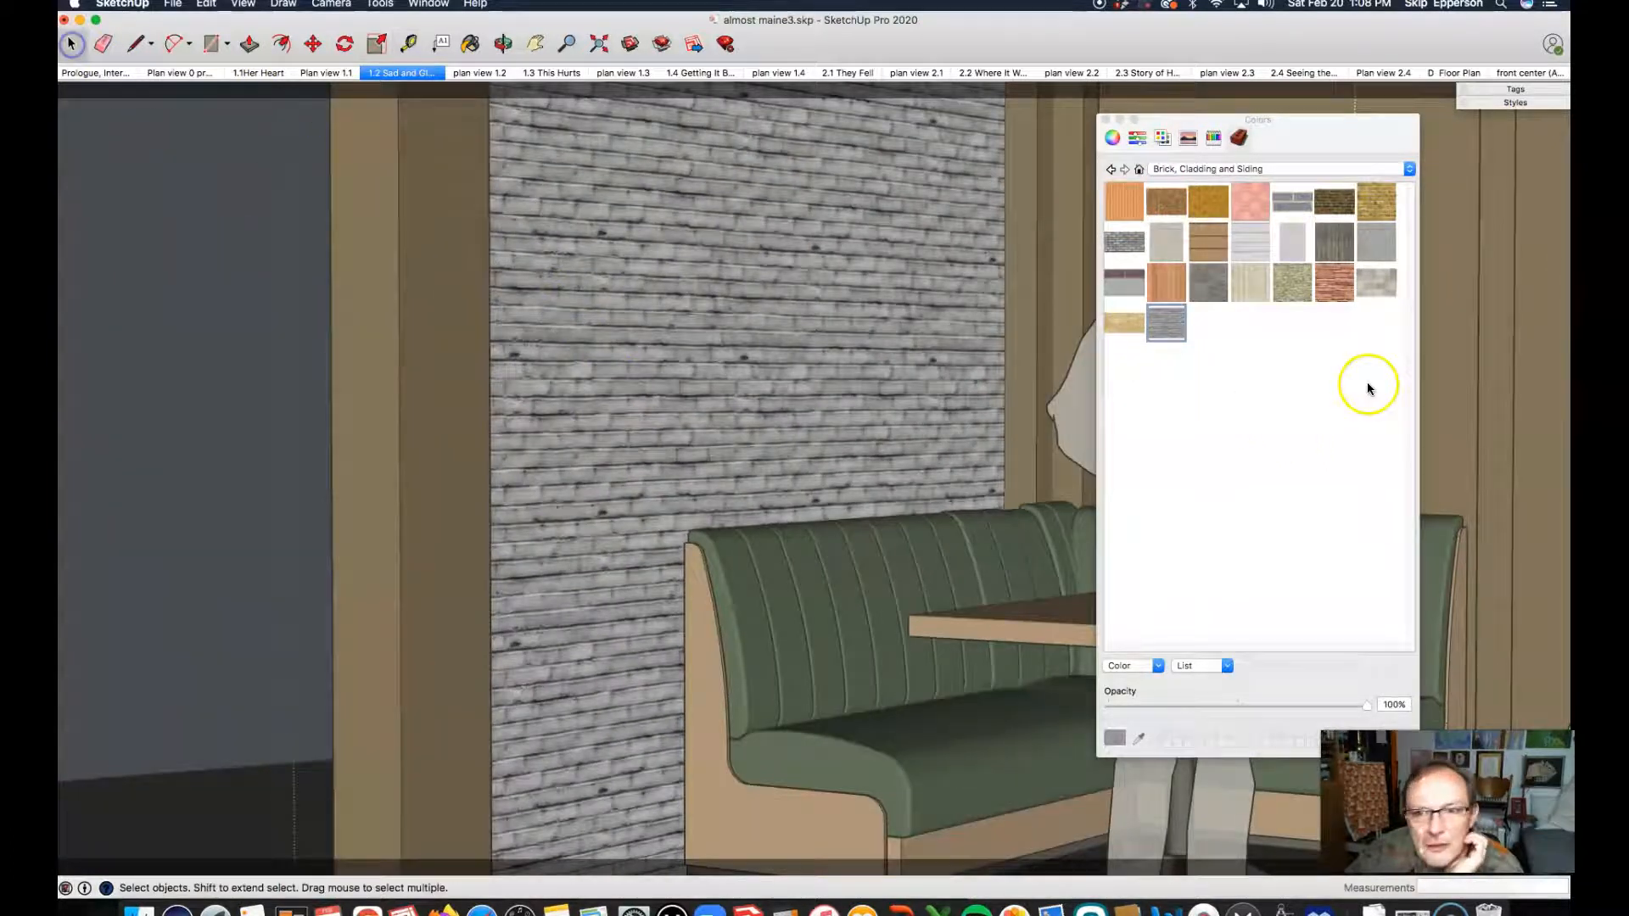
pyautogui.click(1168, 326)
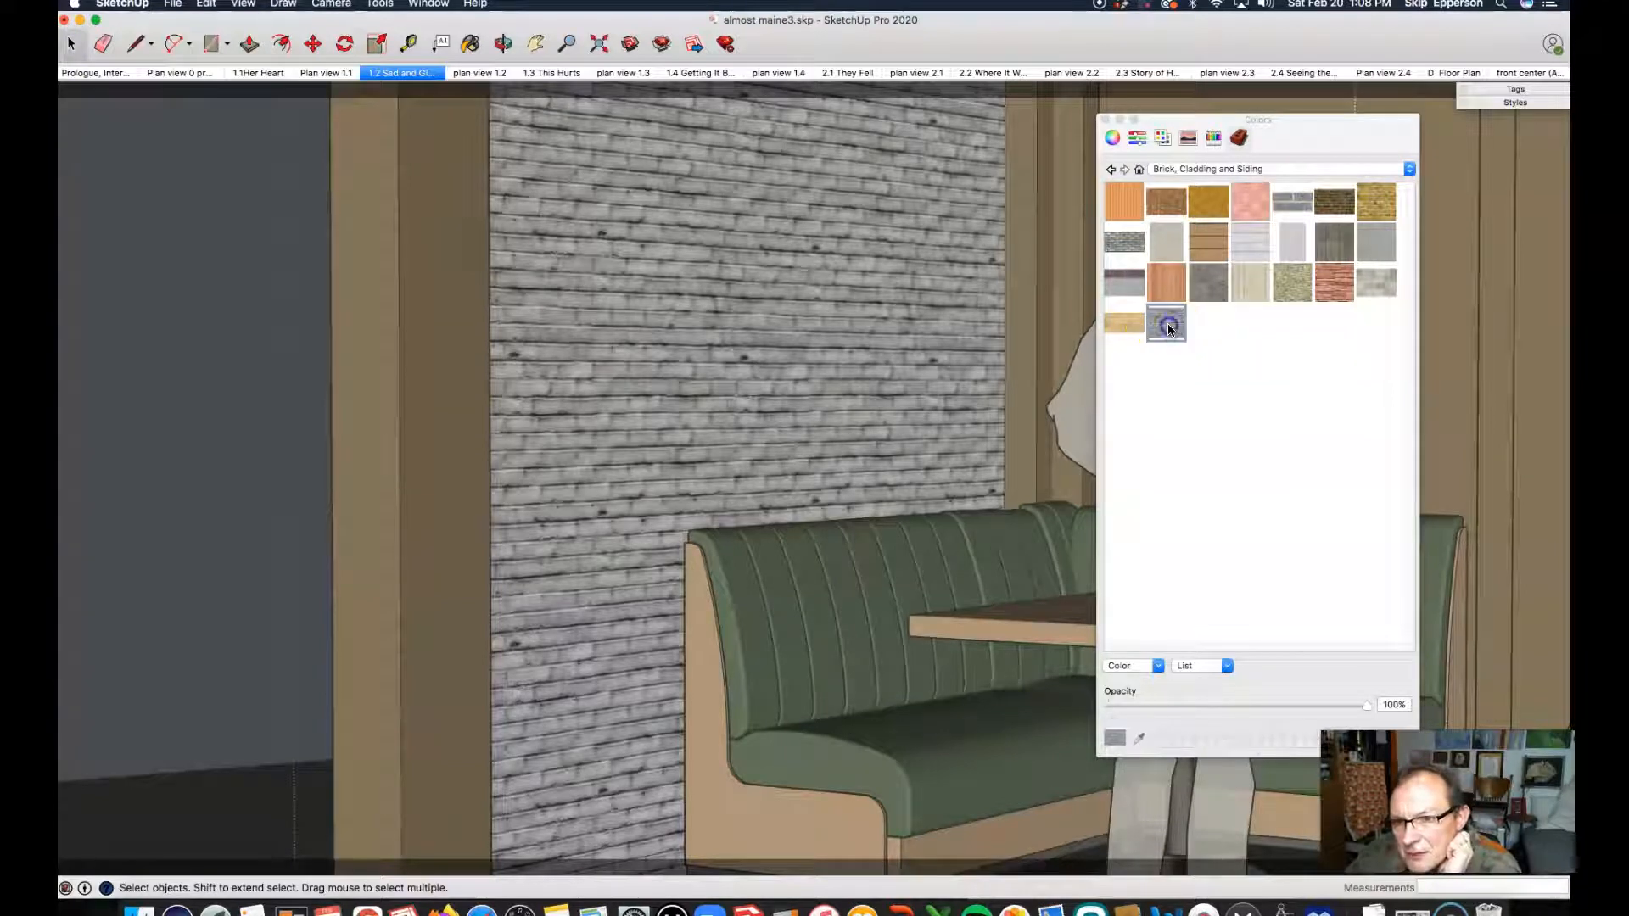
pyautogui.doubleClick(1168, 329)
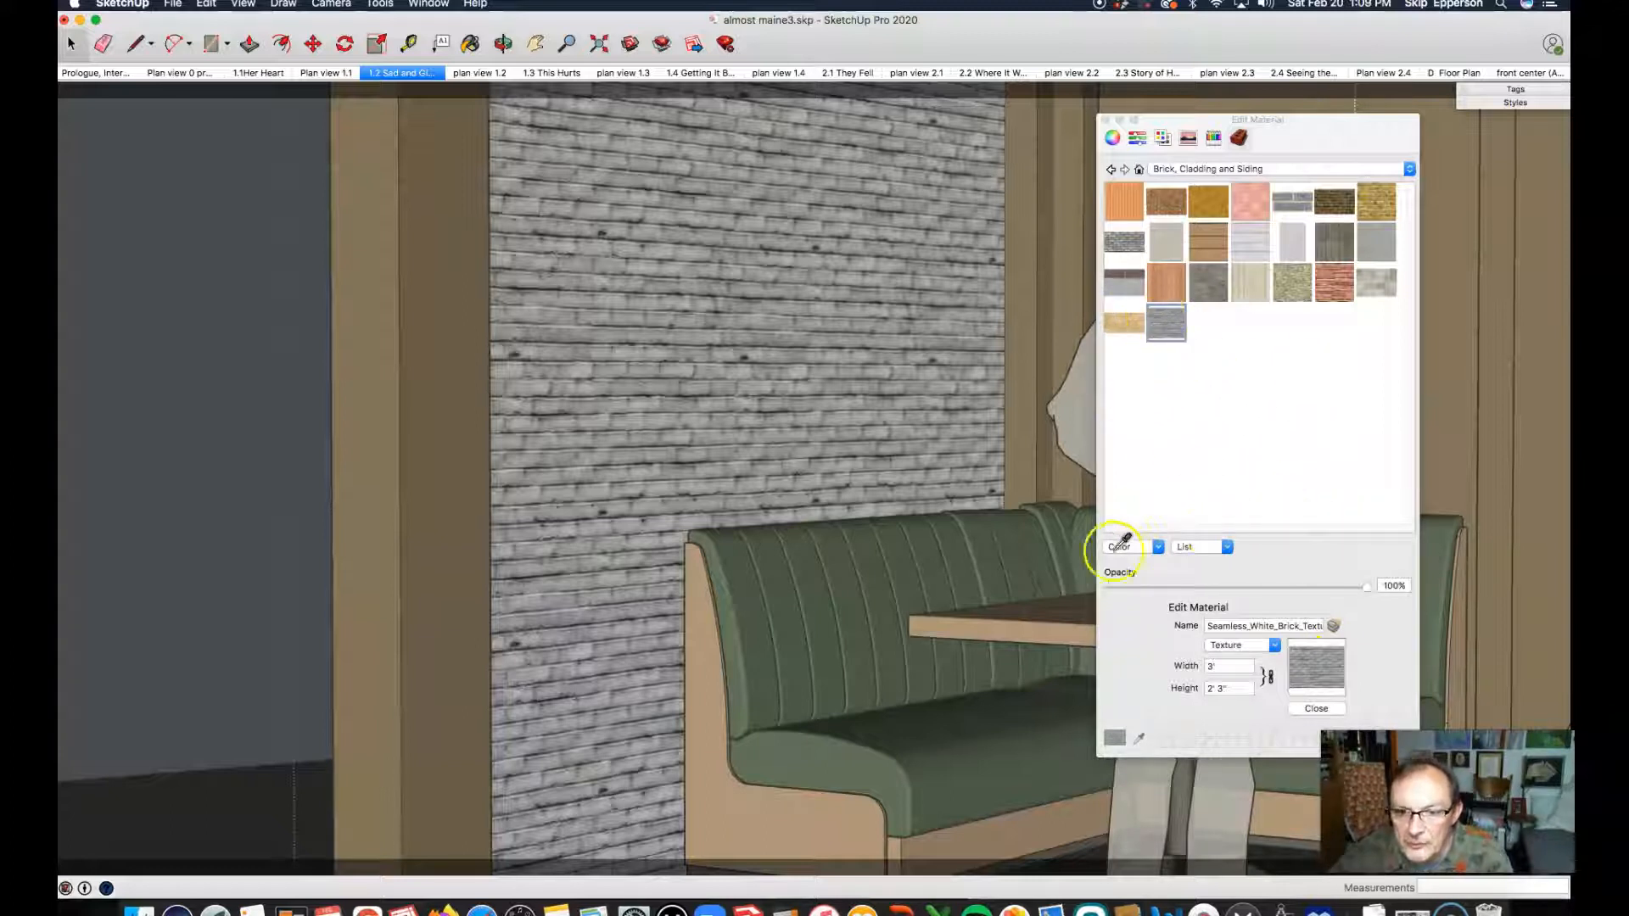
pyautogui.press('space')
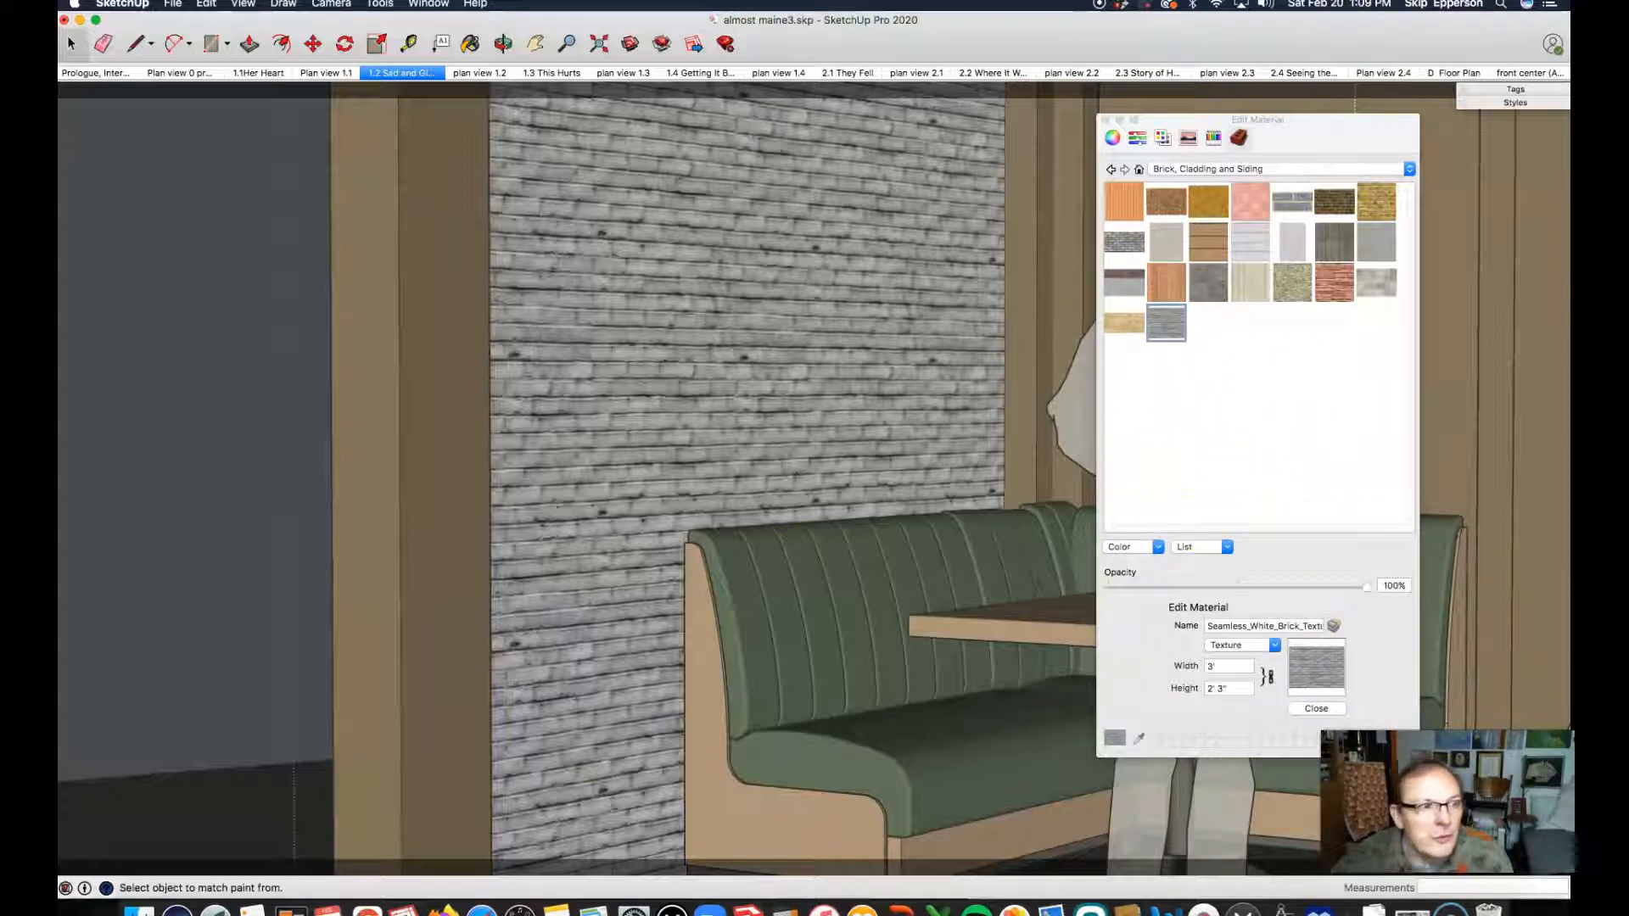
# Step: Duplicate the imported brick material under the name Seamless_White_Brick_Texture_SPECULAR 2
pyautogui.rightClick(1167, 326)
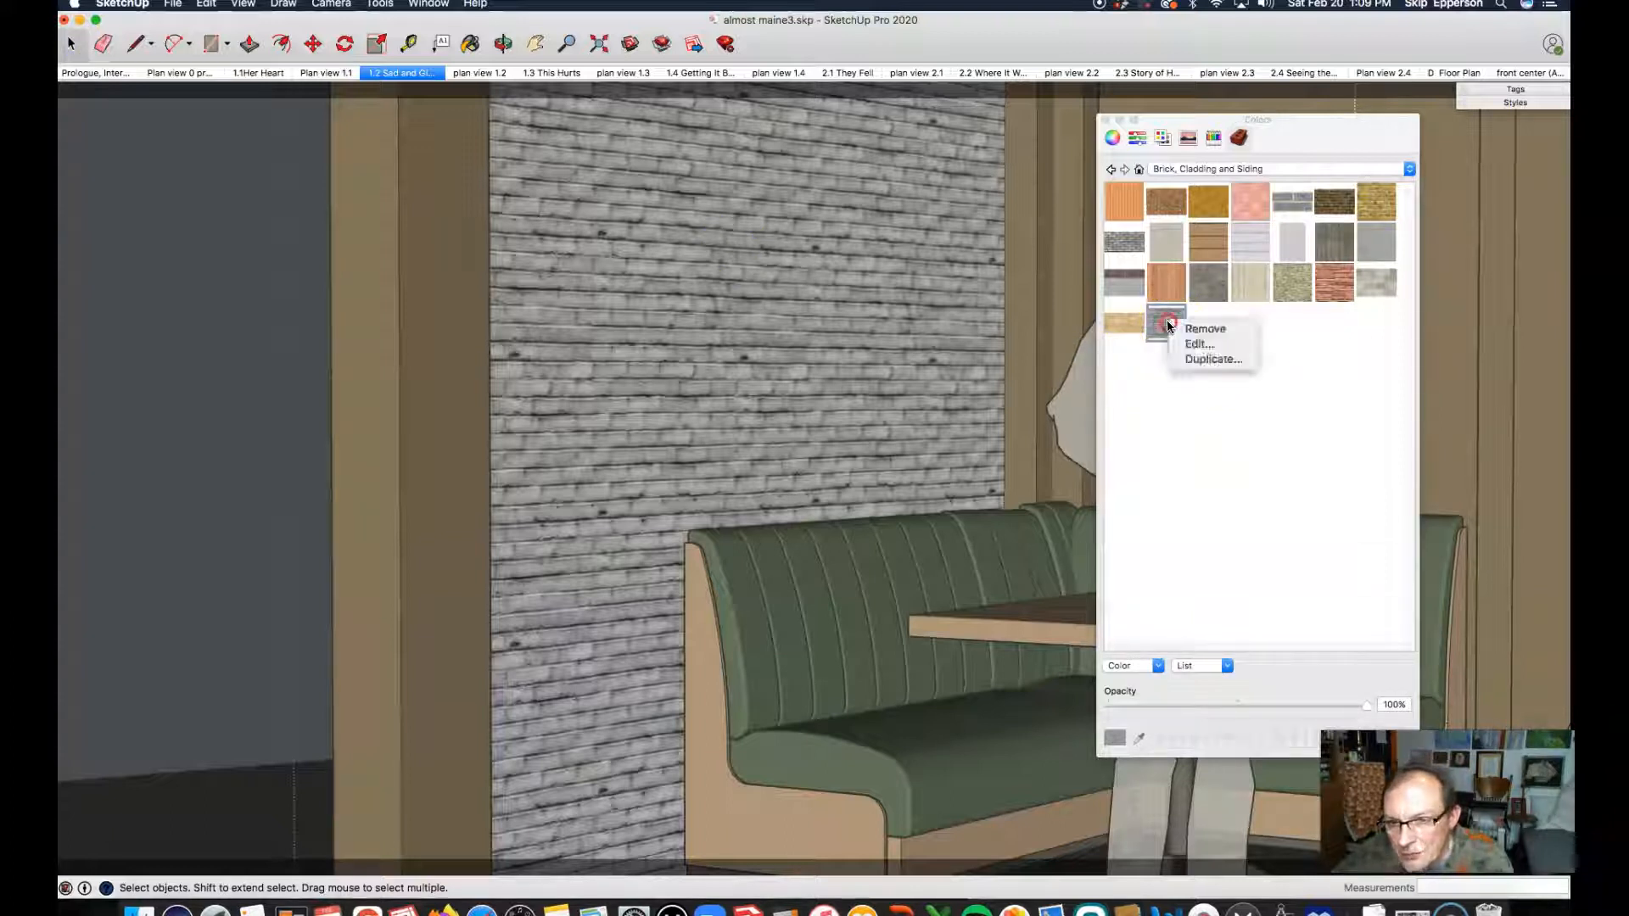
pyautogui.click(1210, 359)
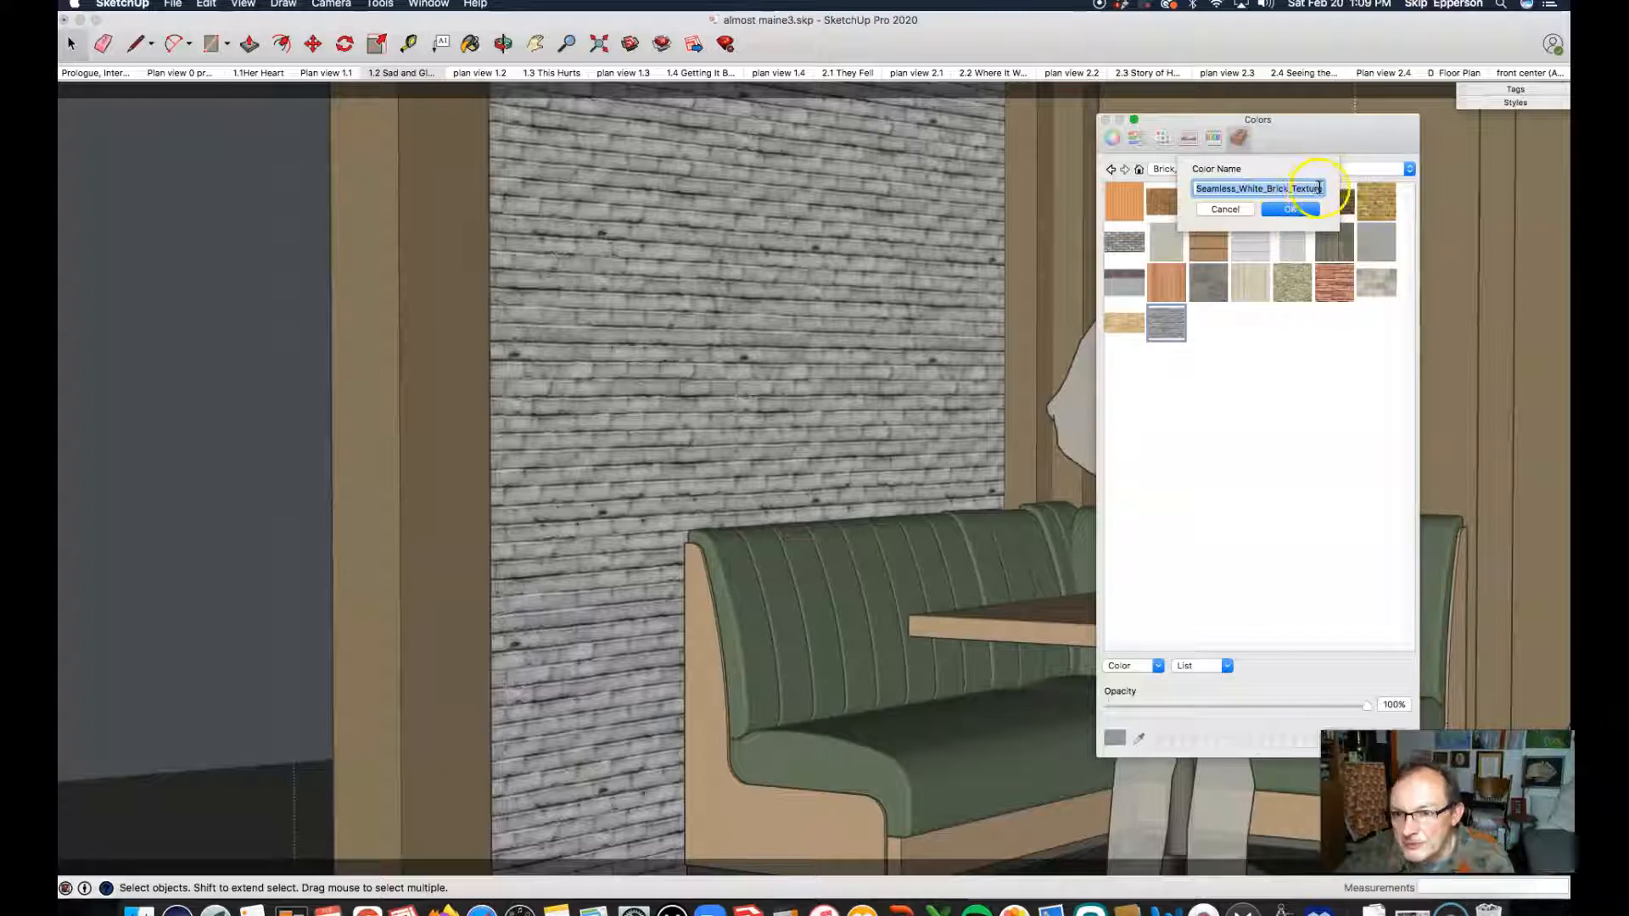
pyautogui.click(1318, 189)
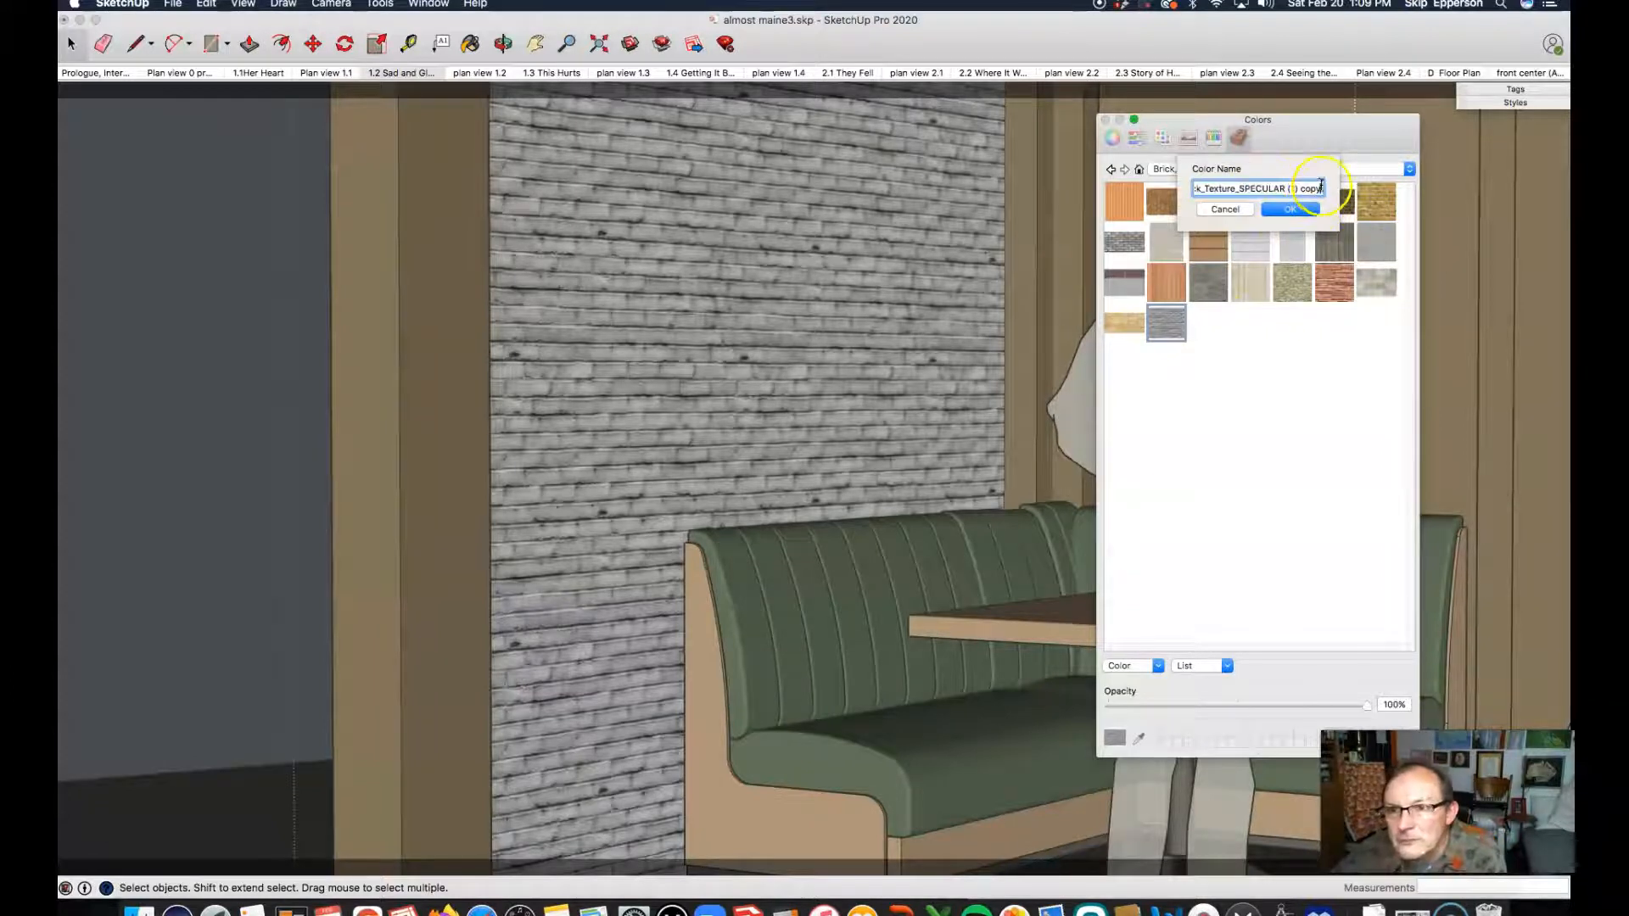
pyautogui.moveTo(1289, 188); pyautogui.dragTo(1338, 189)
pyautogui.write('2')
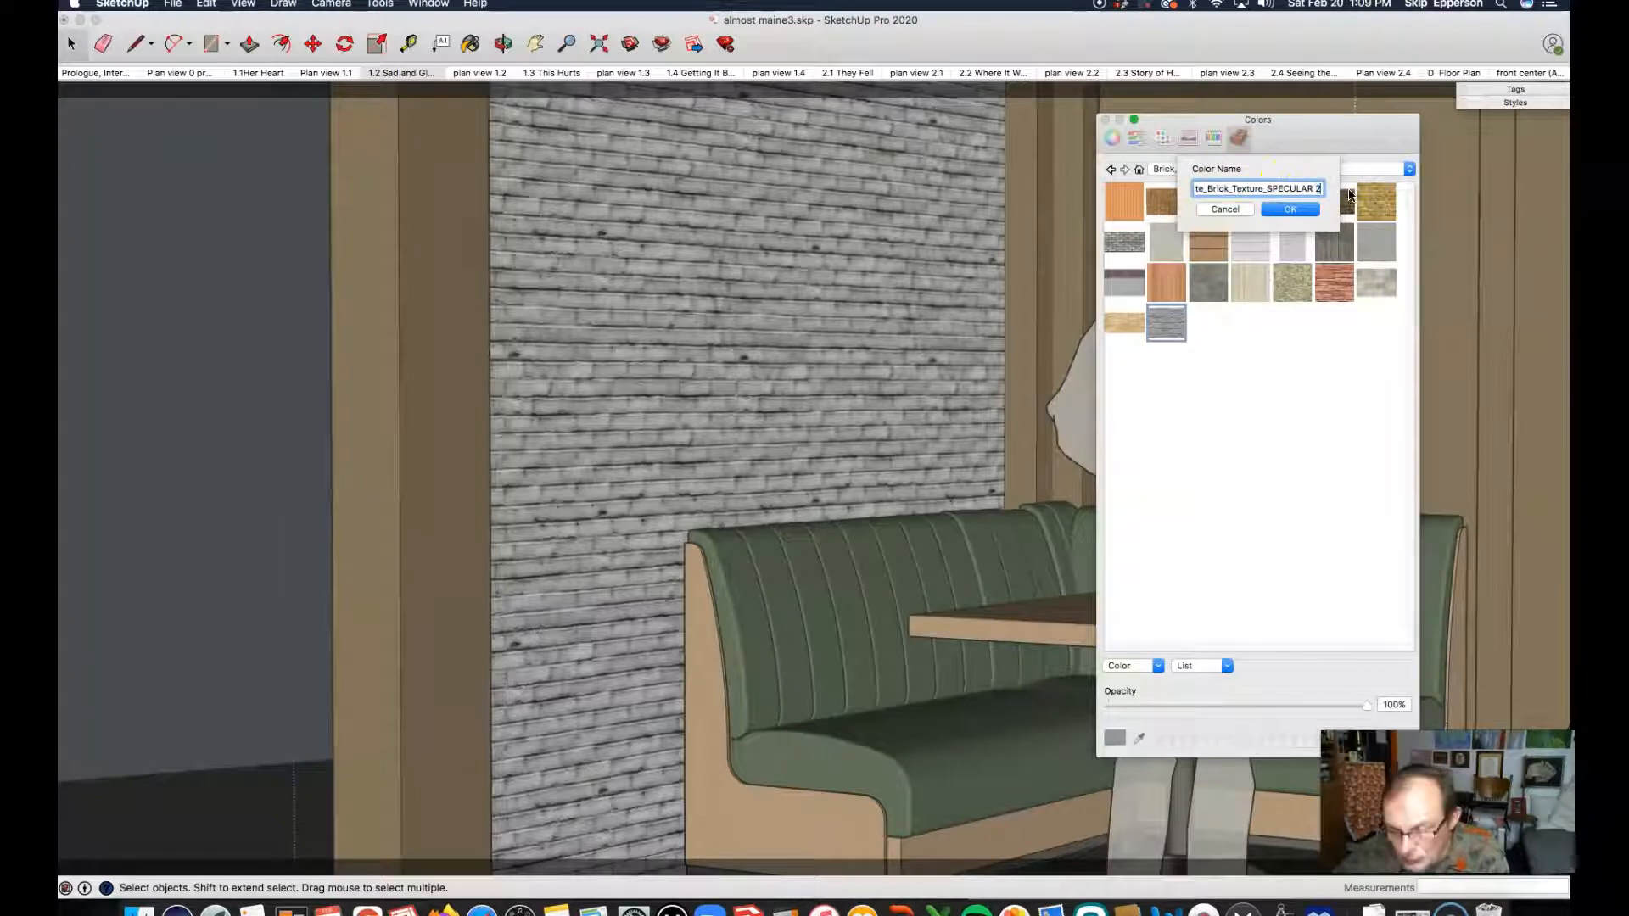
pyautogui.click(1292, 210)
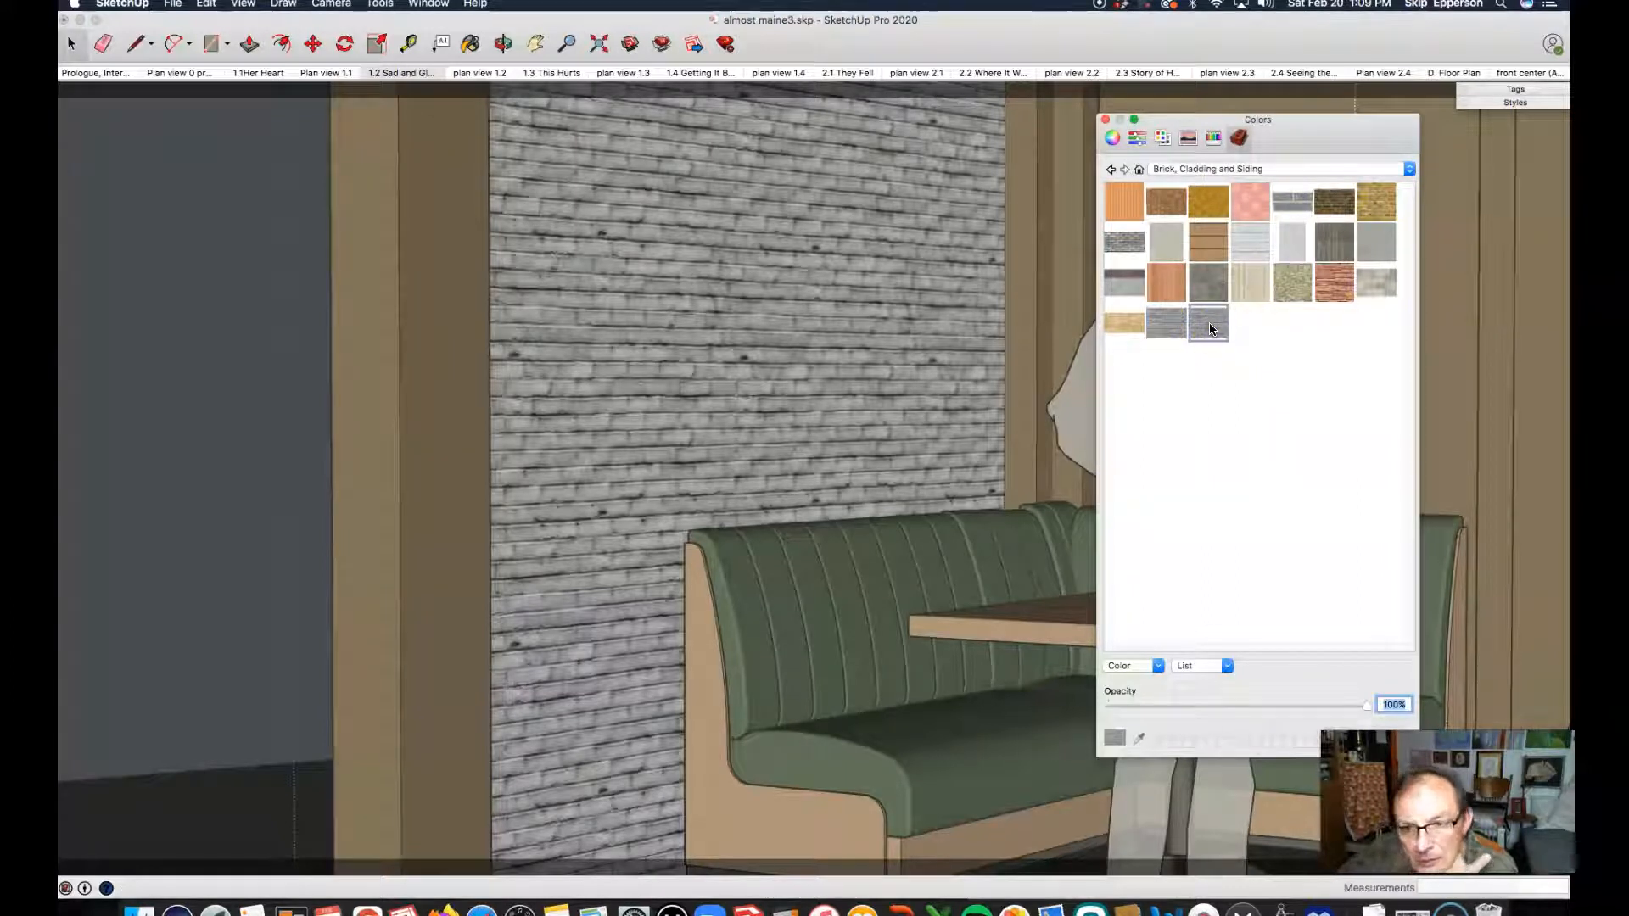
# Step: Edit the duplicated brick material and set its texture width to 4', keeping the proportions linked
pyautogui.click(1160, 667)
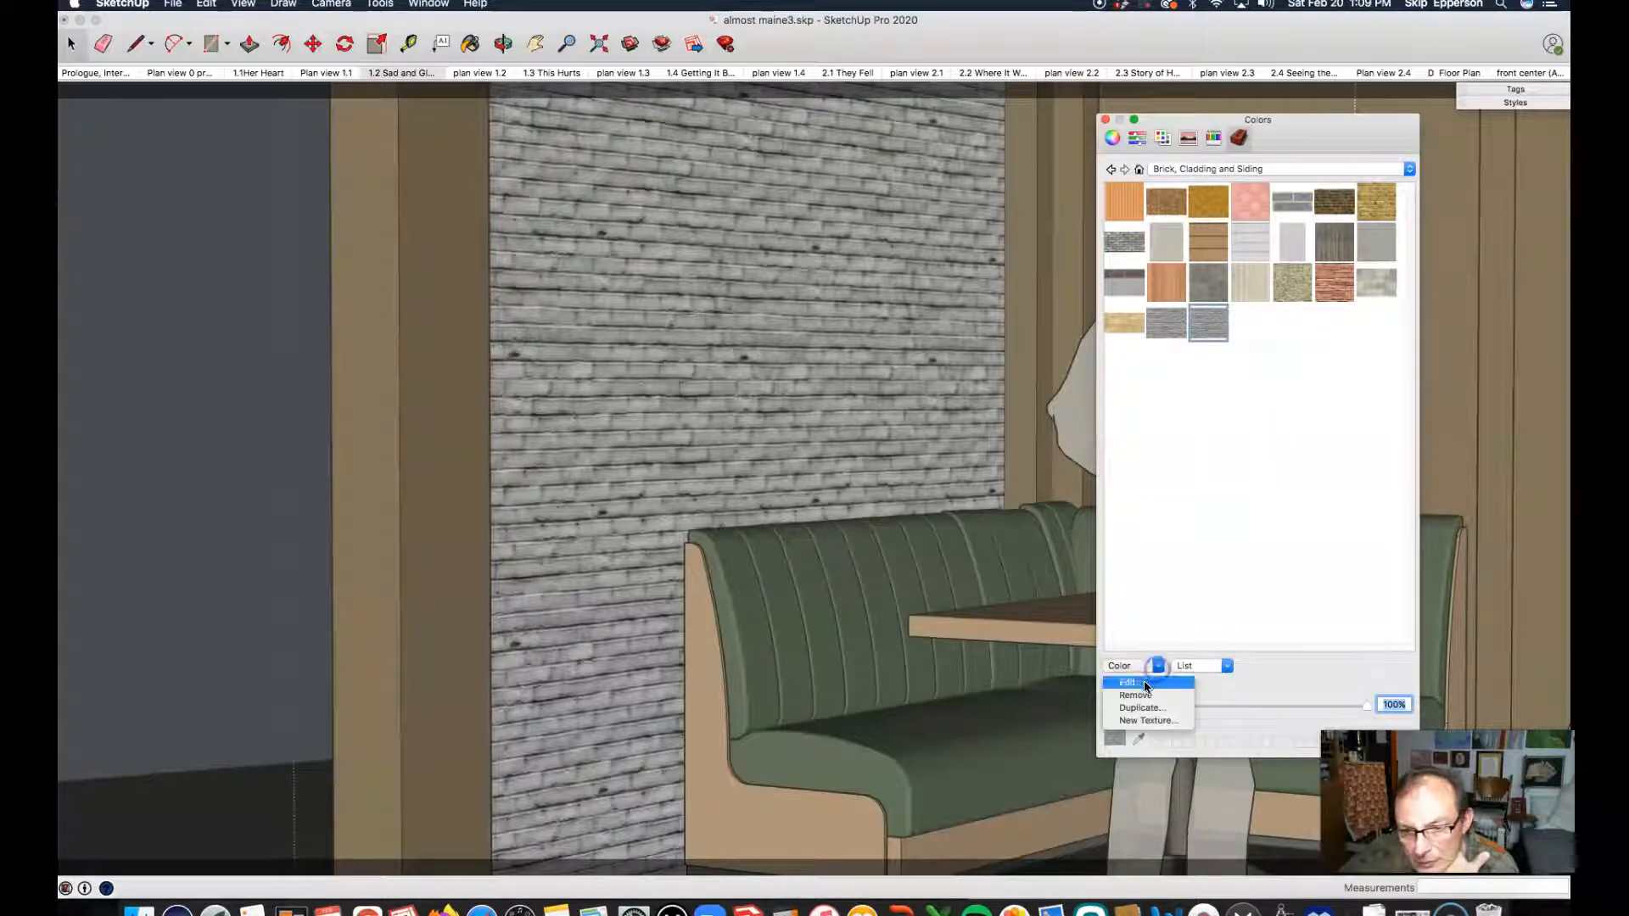
pyautogui.click(1143, 683)
pyautogui.click(1233, 669)
pyautogui.write('3')
pyautogui.doubleClick(1232, 670)
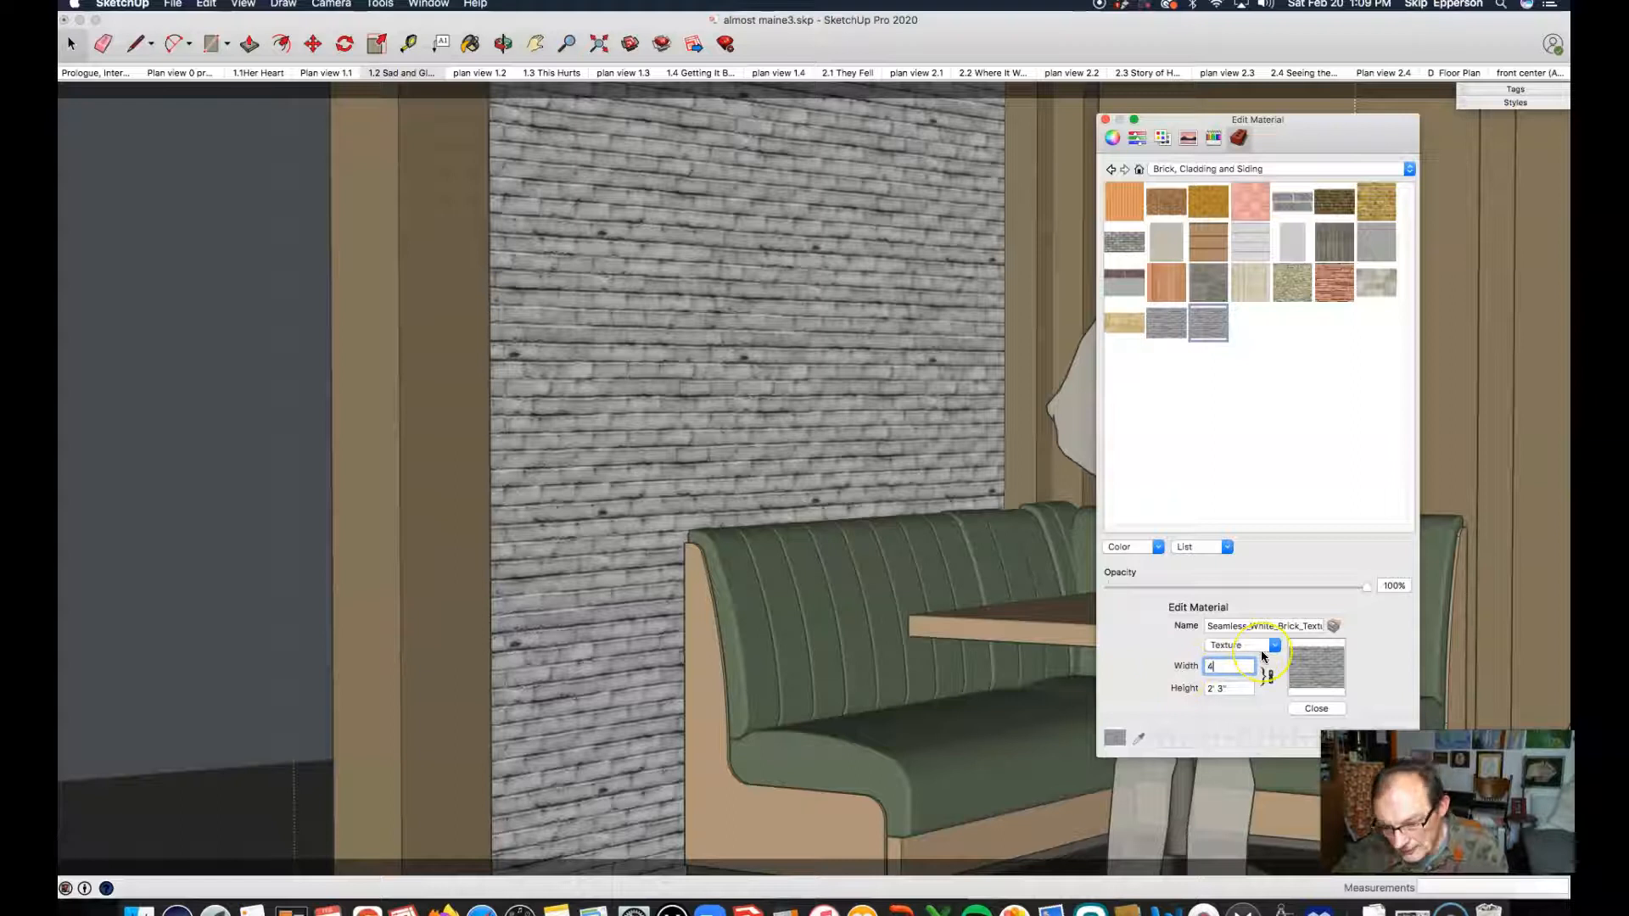
pyautogui.click(1302, 680)
pyautogui.click(1327, 714)
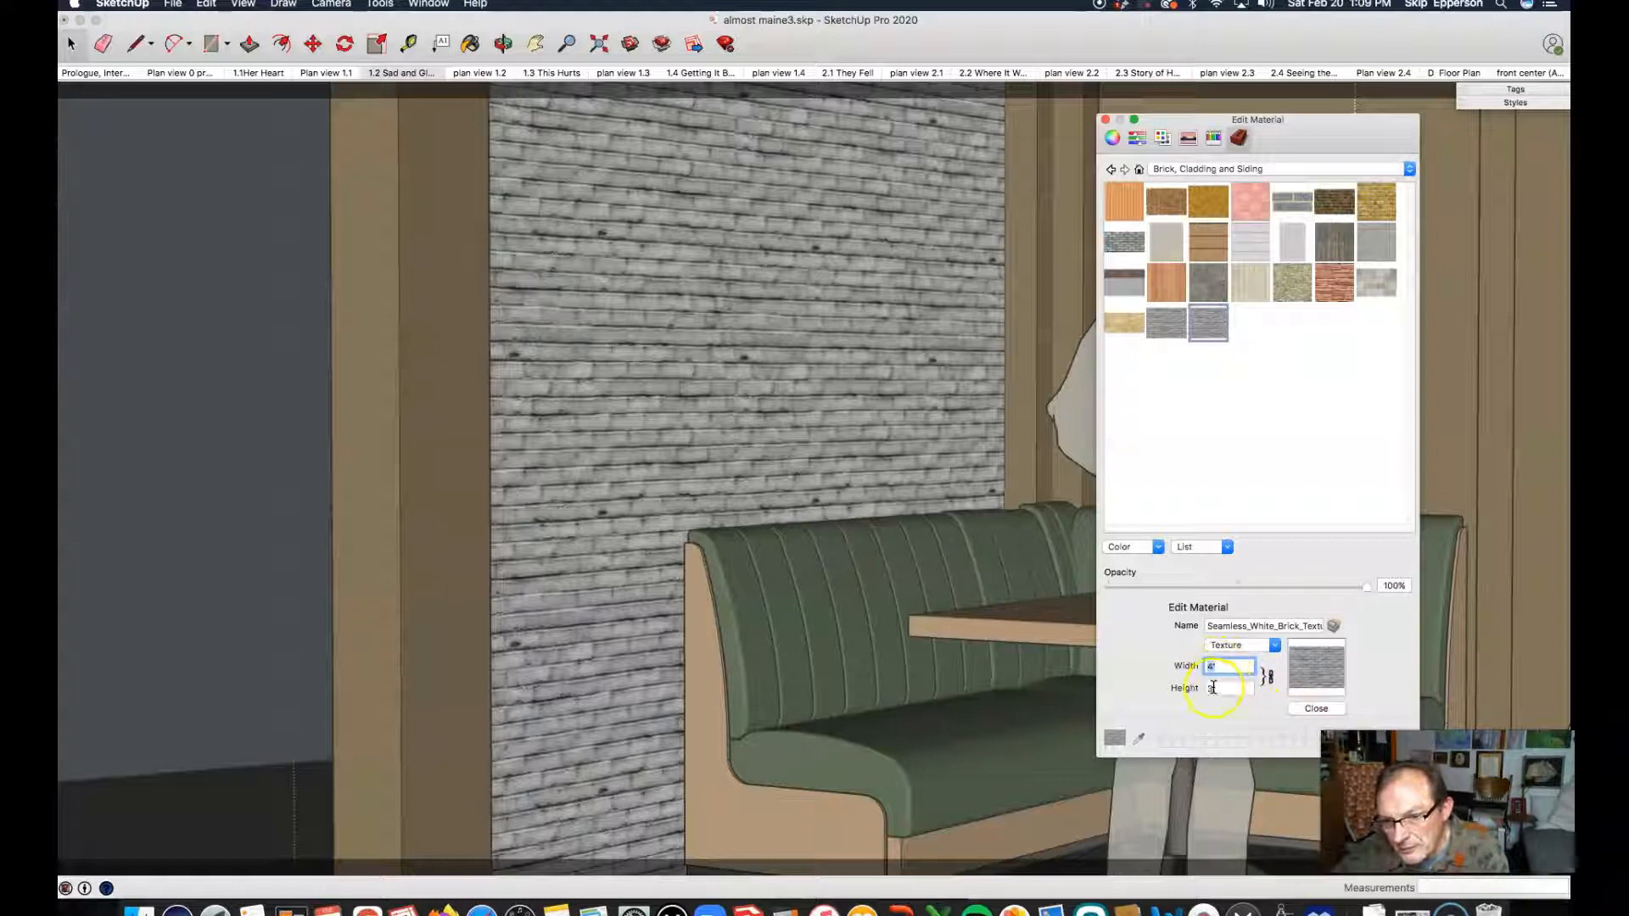
pyautogui.click(1322, 713)
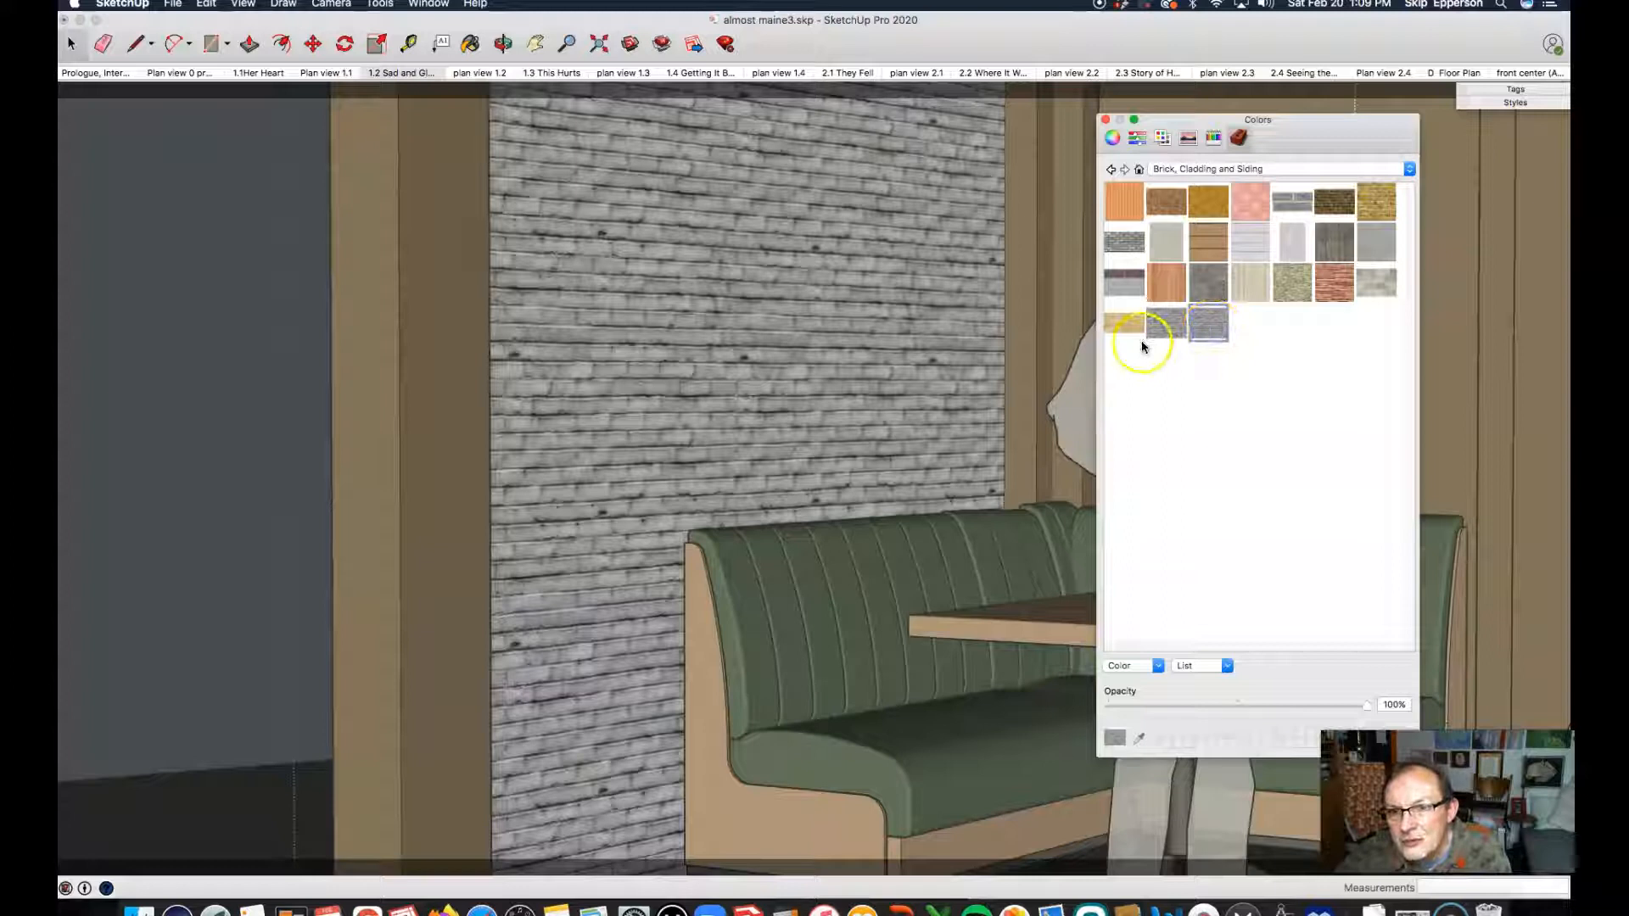
# Step: Repaint the brick wall beside the booth with the enlarged duplicate material
pyautogui.click(1211, 331)
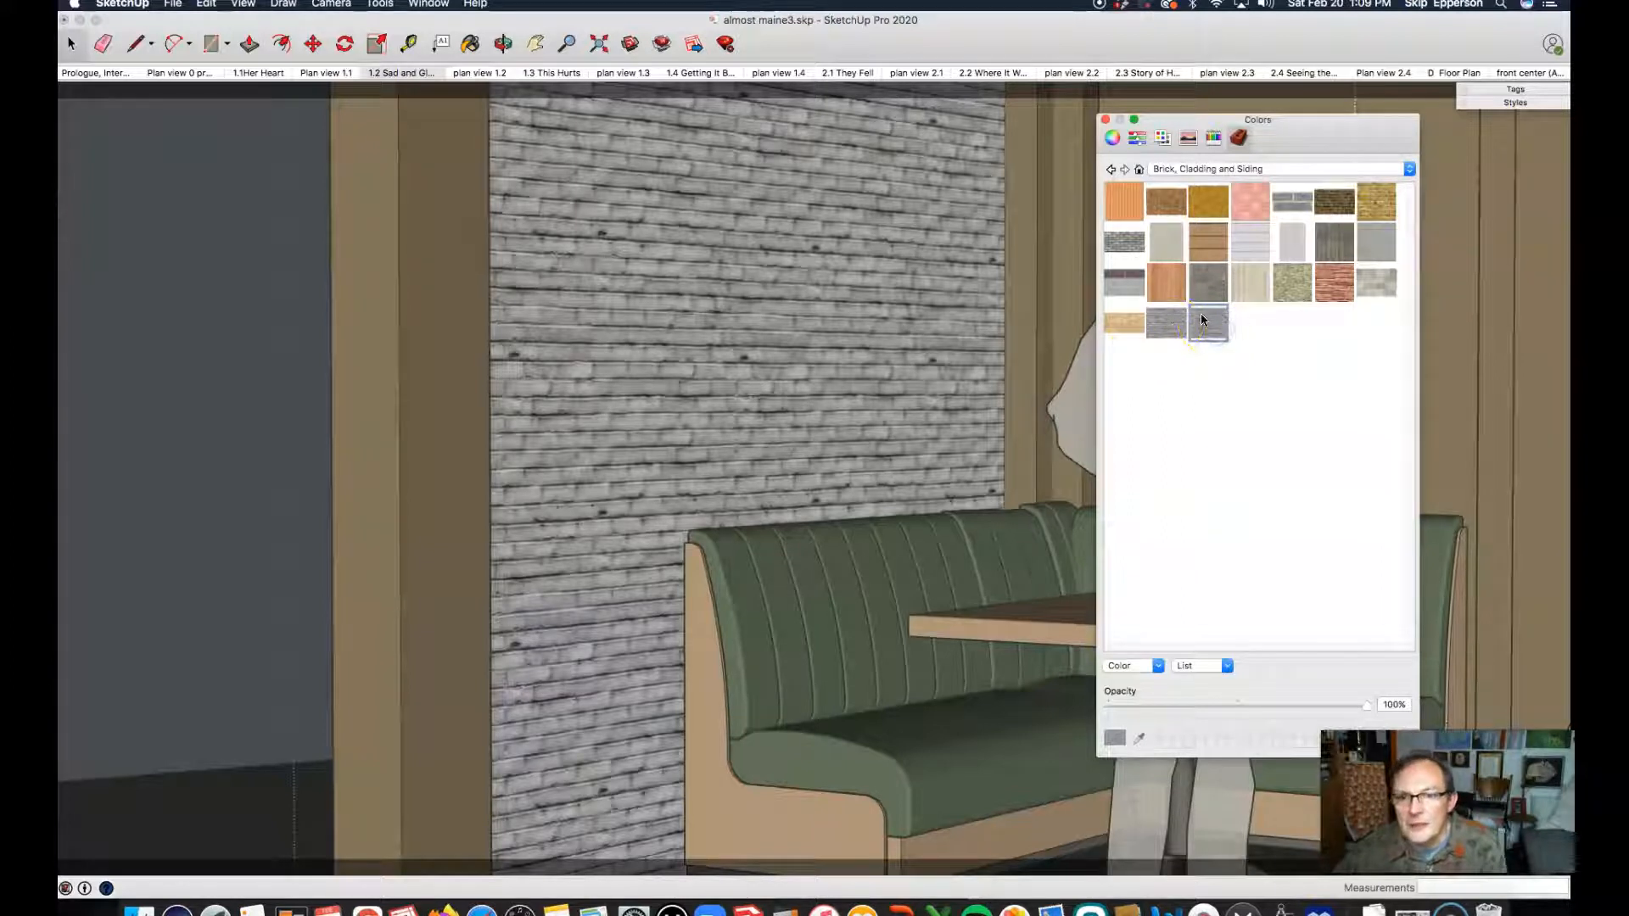
pyautogui.click(470, 44)
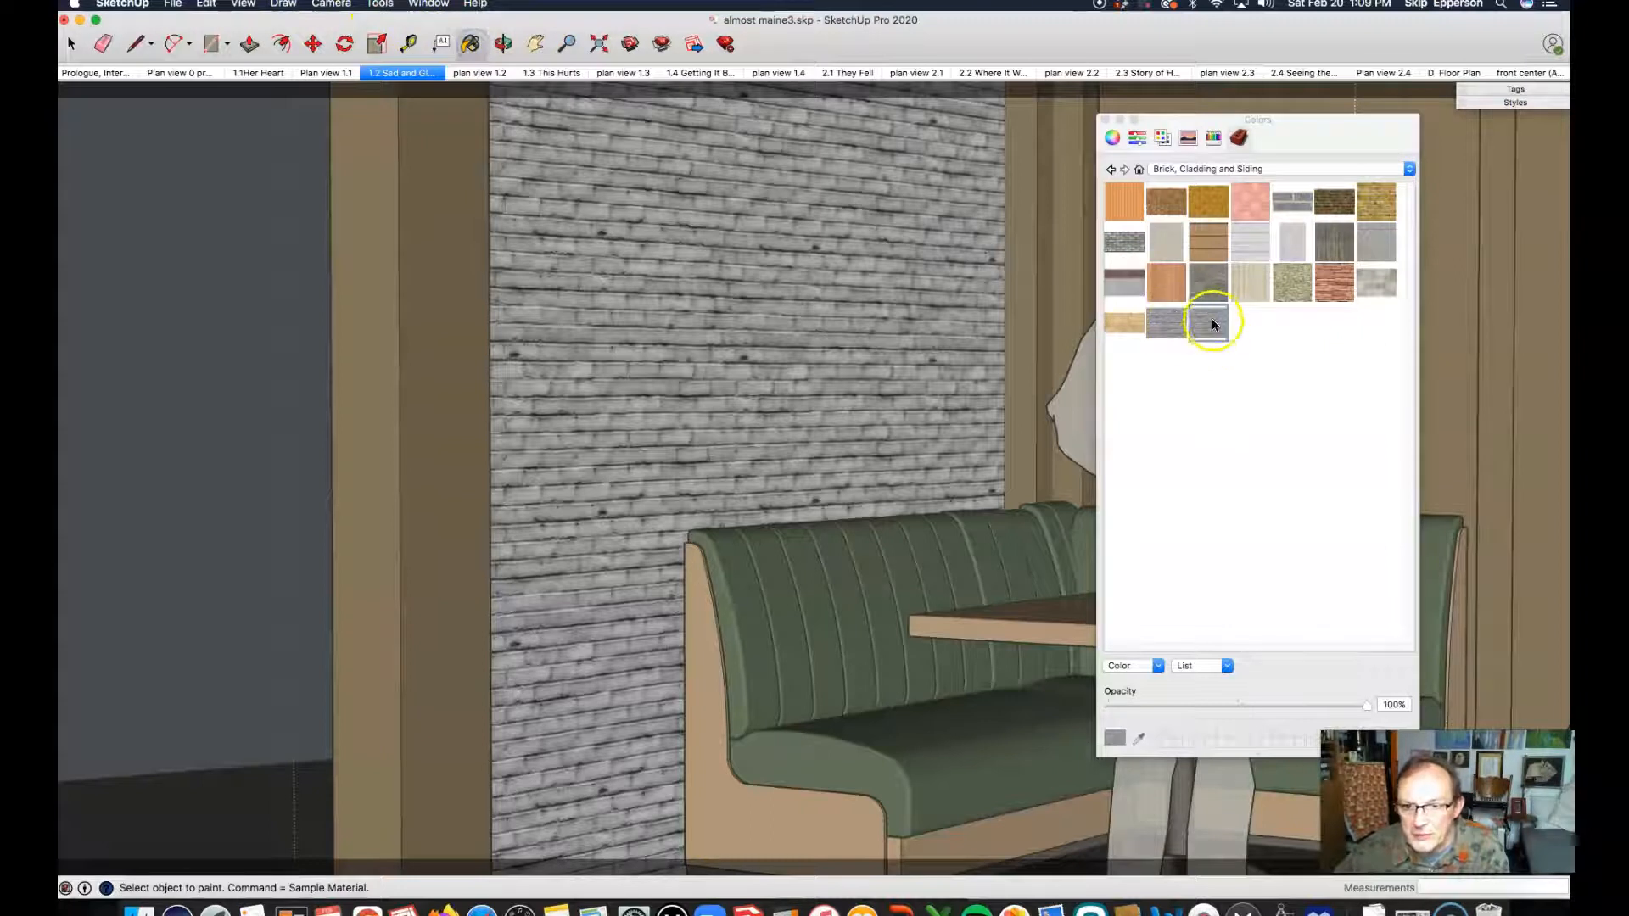
pyautogui.click(843, 335)
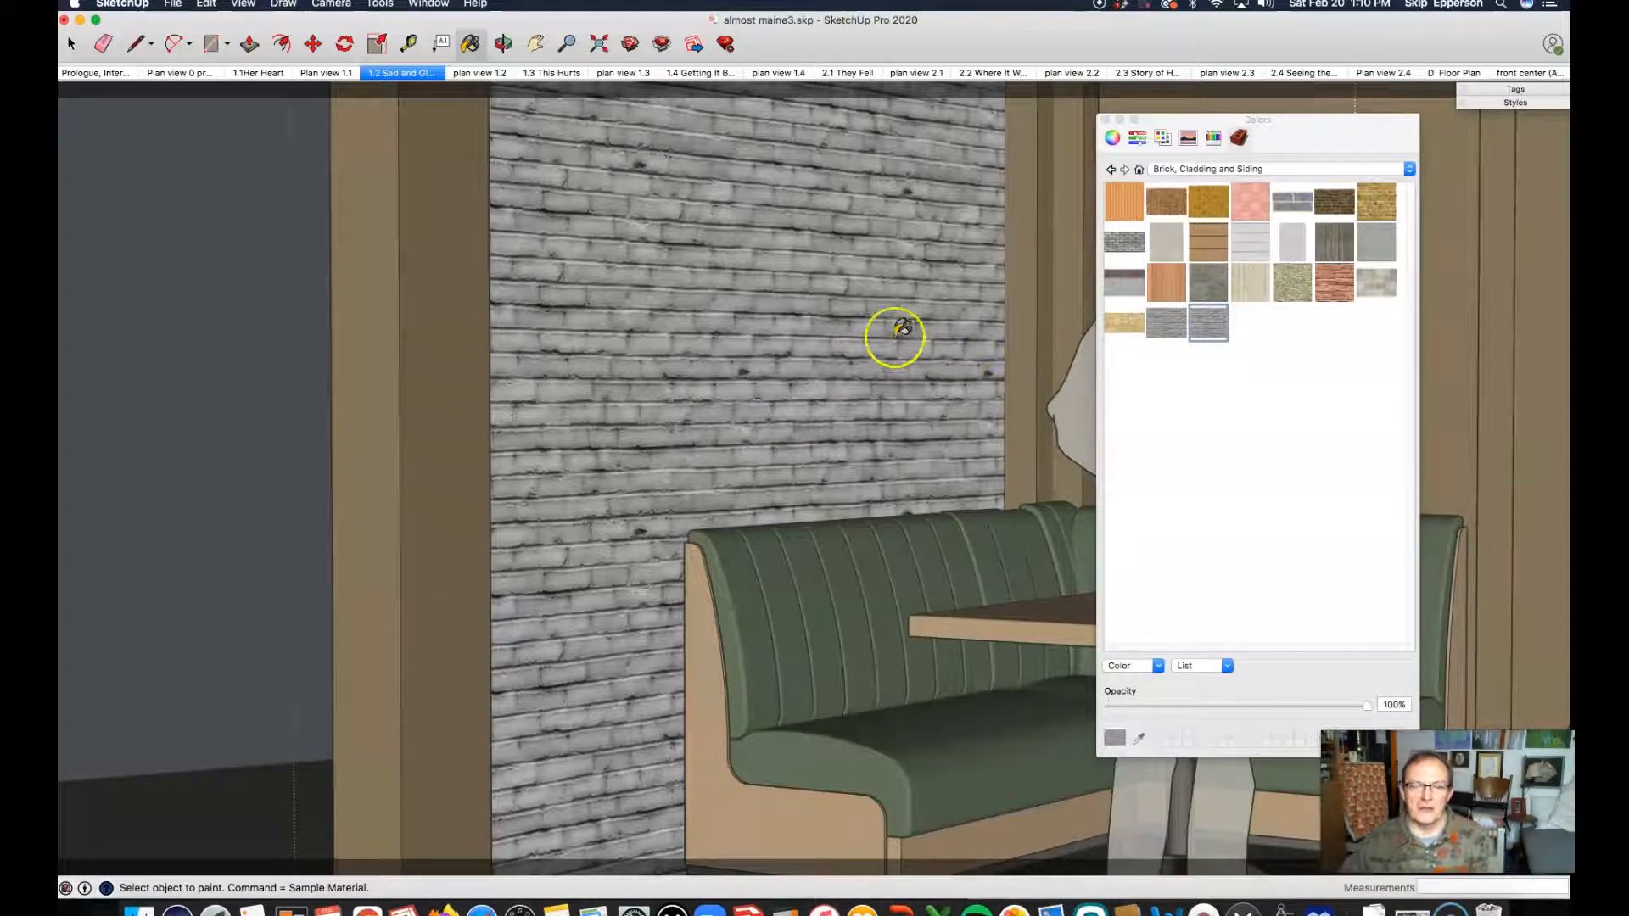
# Step: Rotate the brick texture a quarter turn on the wall beside the booth using its position pins, so the courses run vertically
pyautogui.click(68, 43)
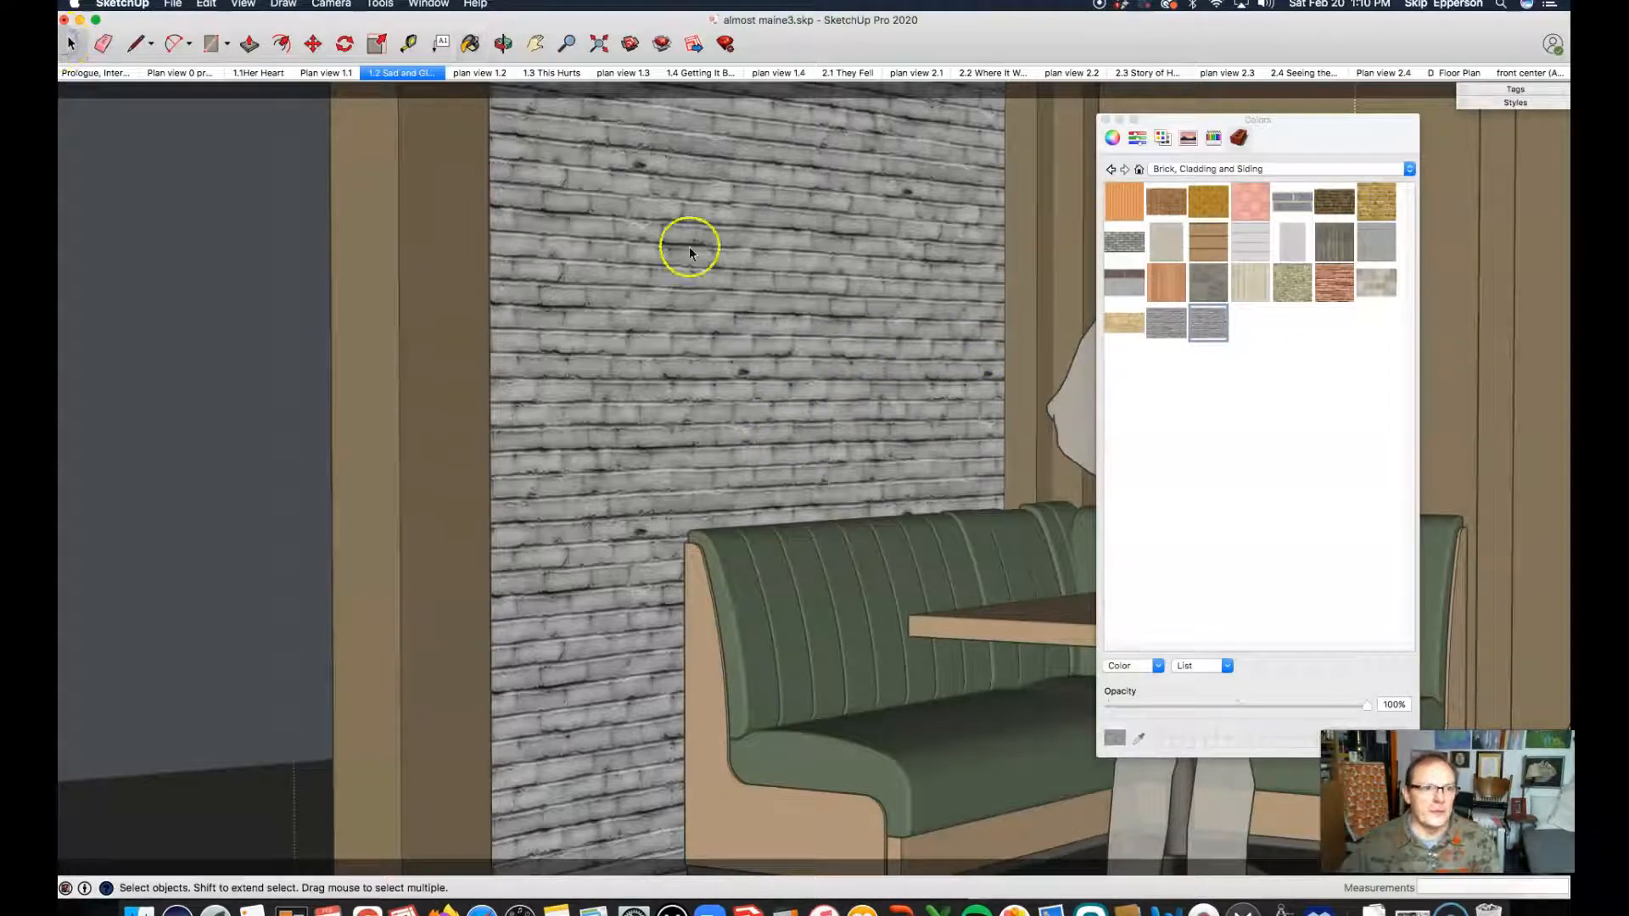
pyautogui.rightClick(749, 315)
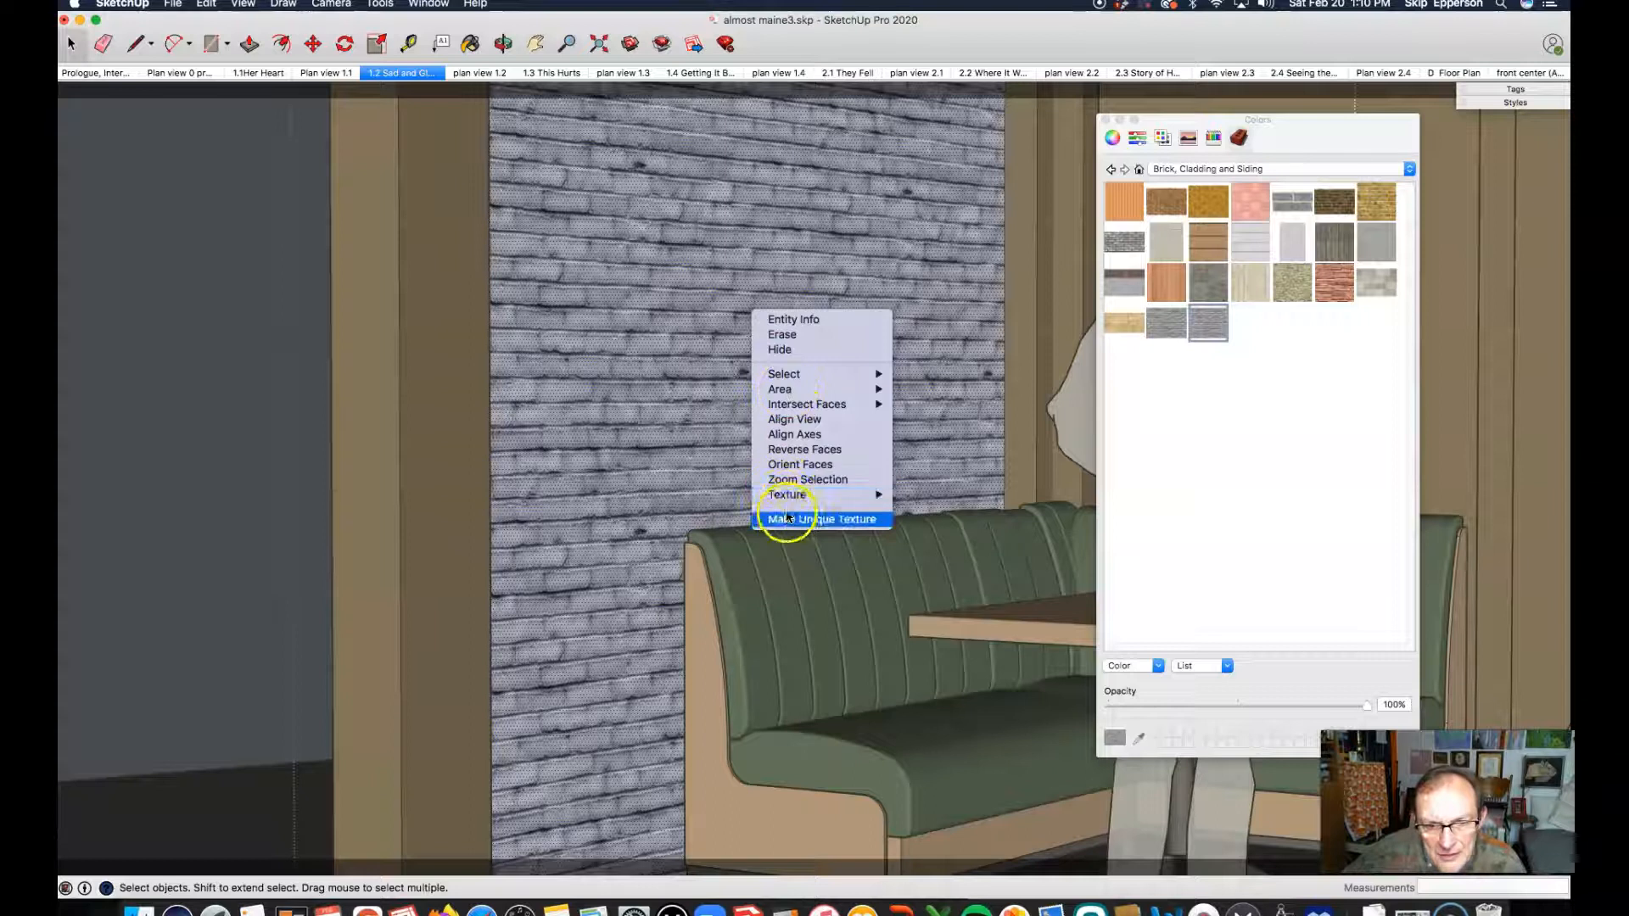
pyautogui.moveTo(789, 497)
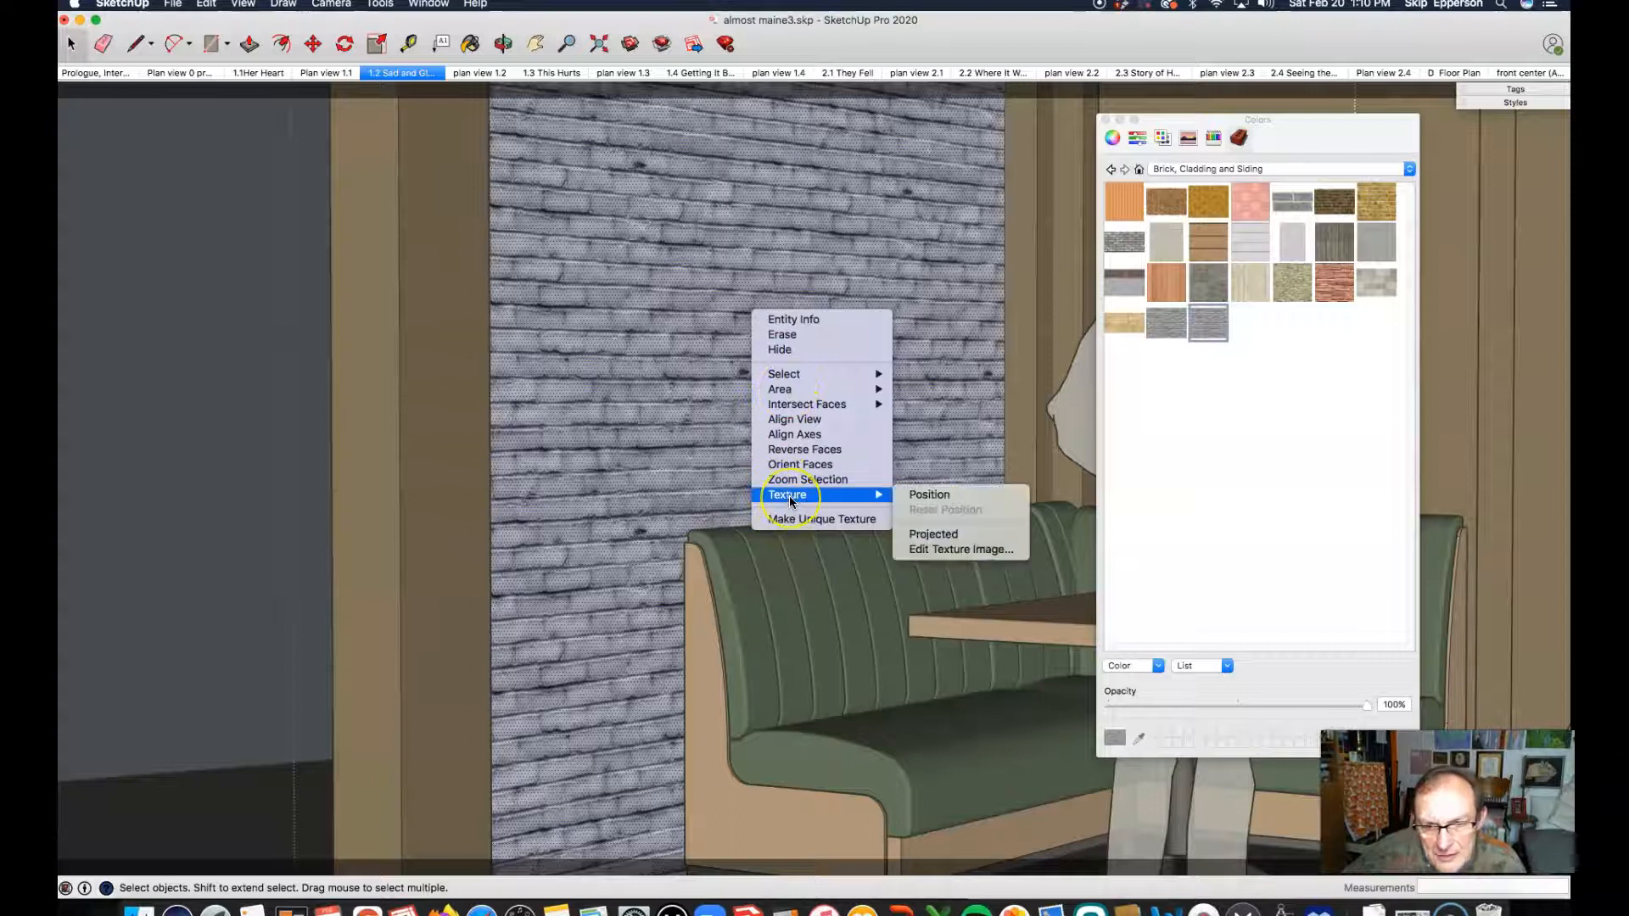
pyautogui.click(933, 497)
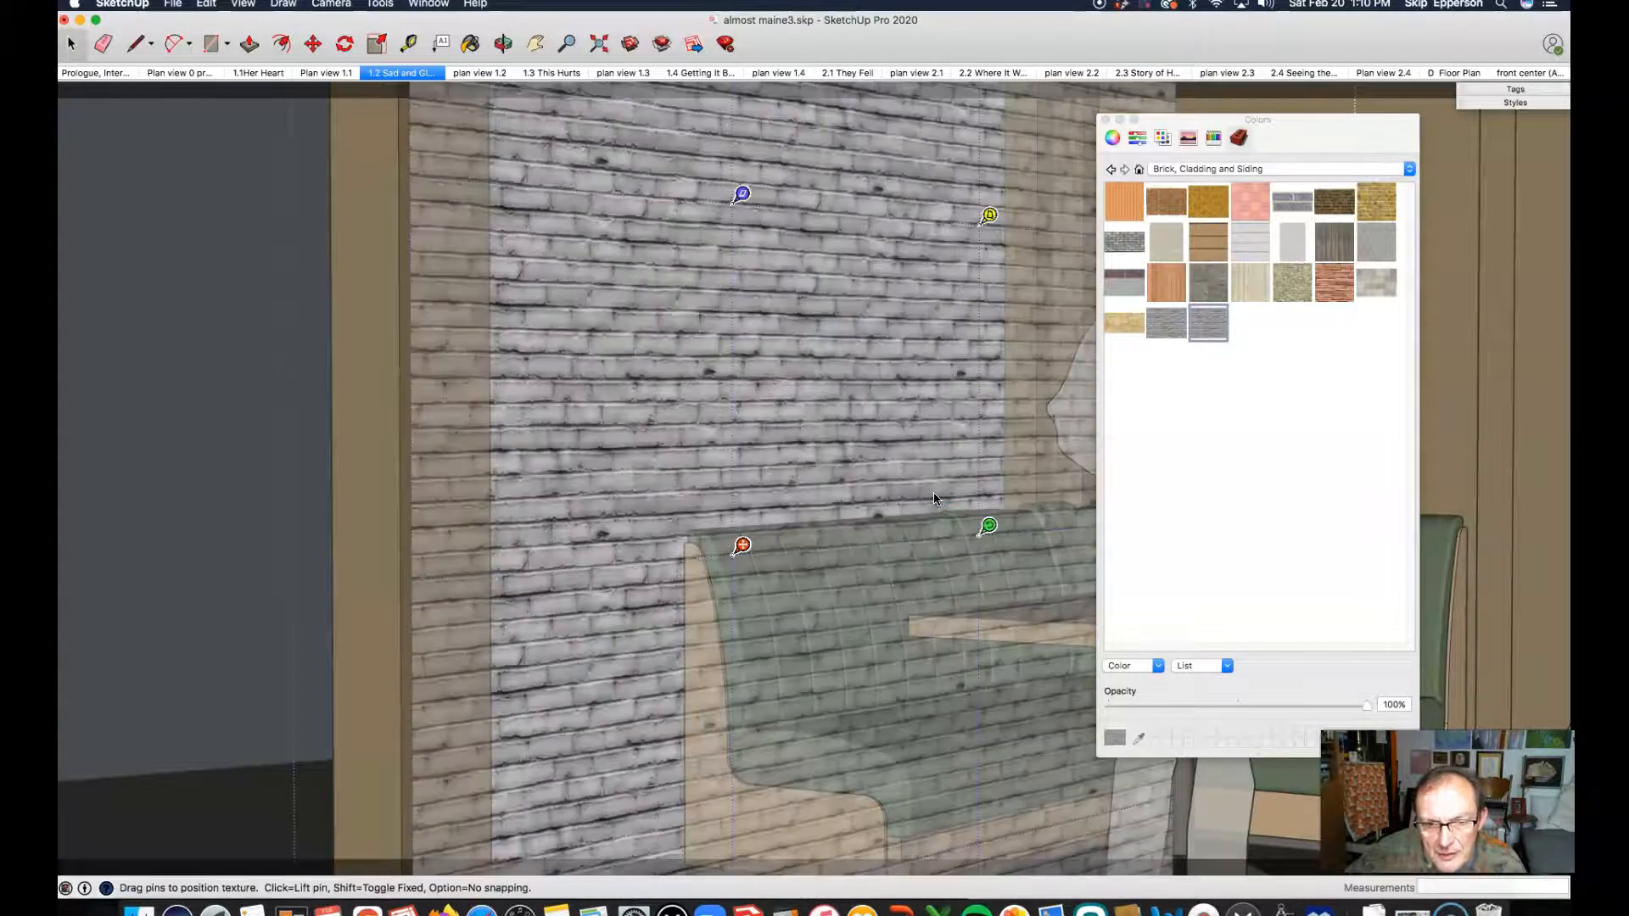
pyautogui.scroll(-10, 353, 426)
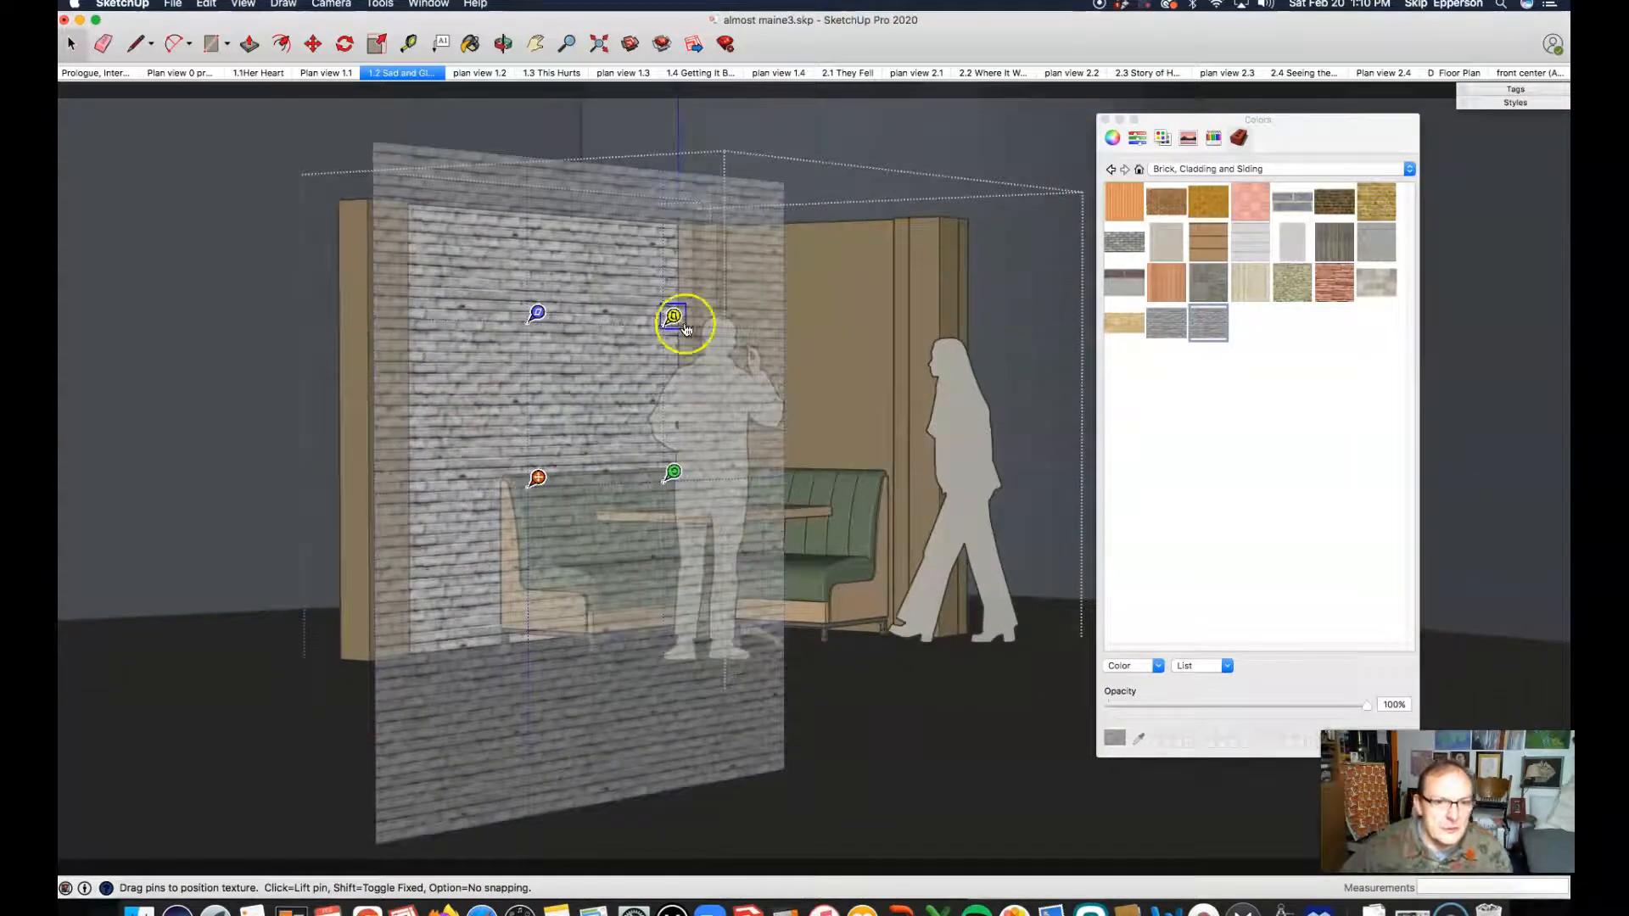
pyautogui.moveTo(675, 473); pyautogui.dragTo(537, 311)
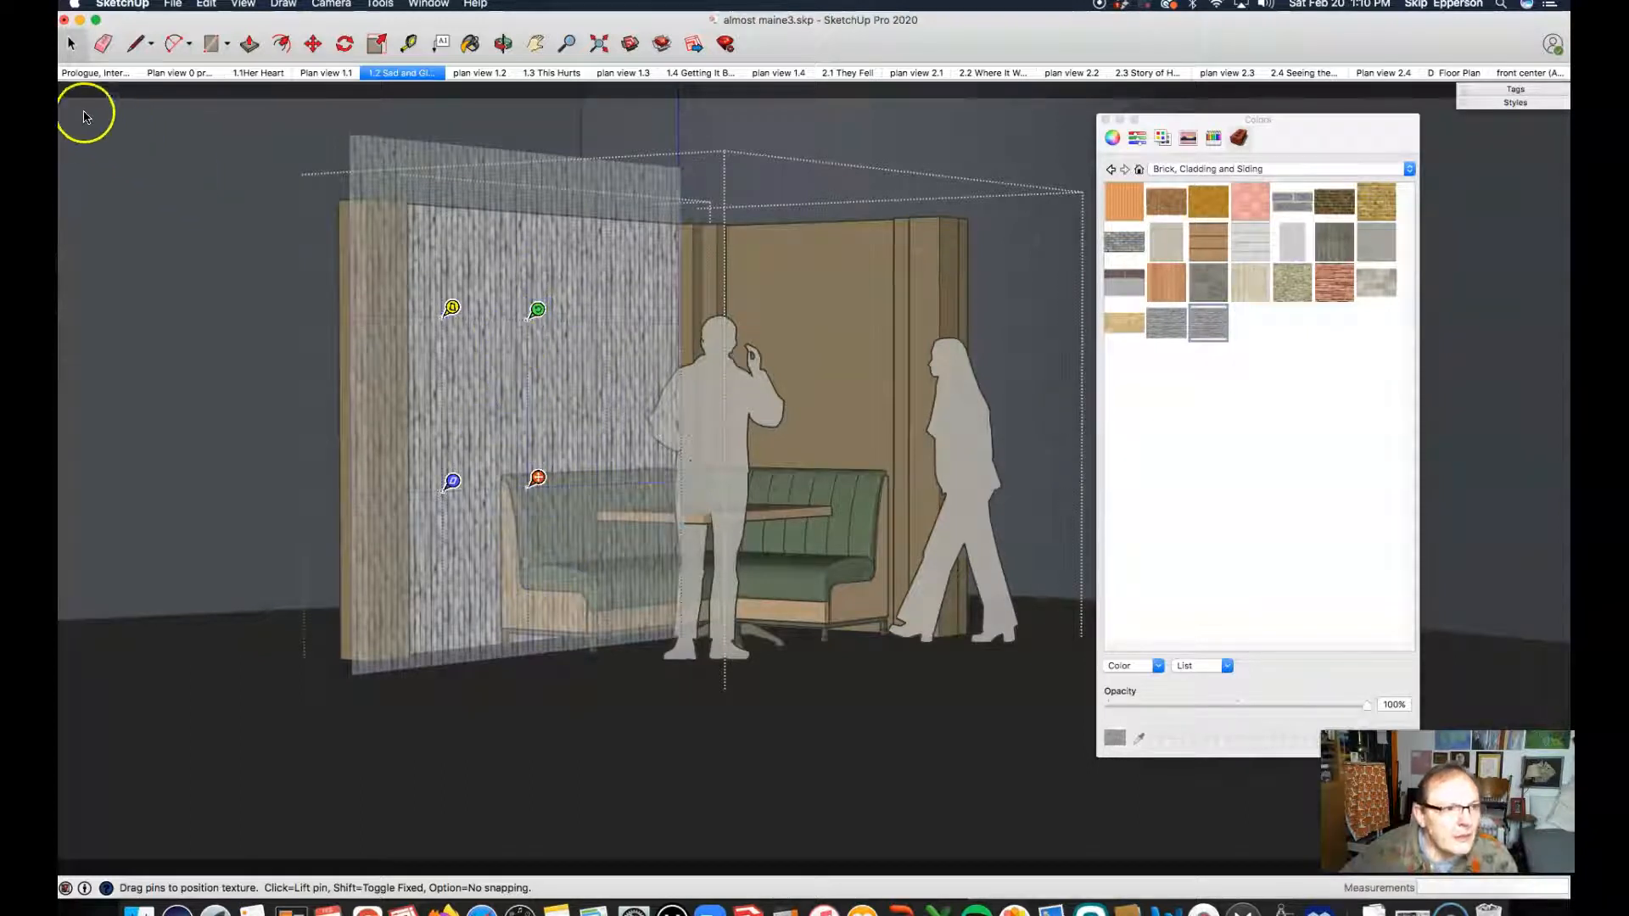
pyautogui.click(181, 200)
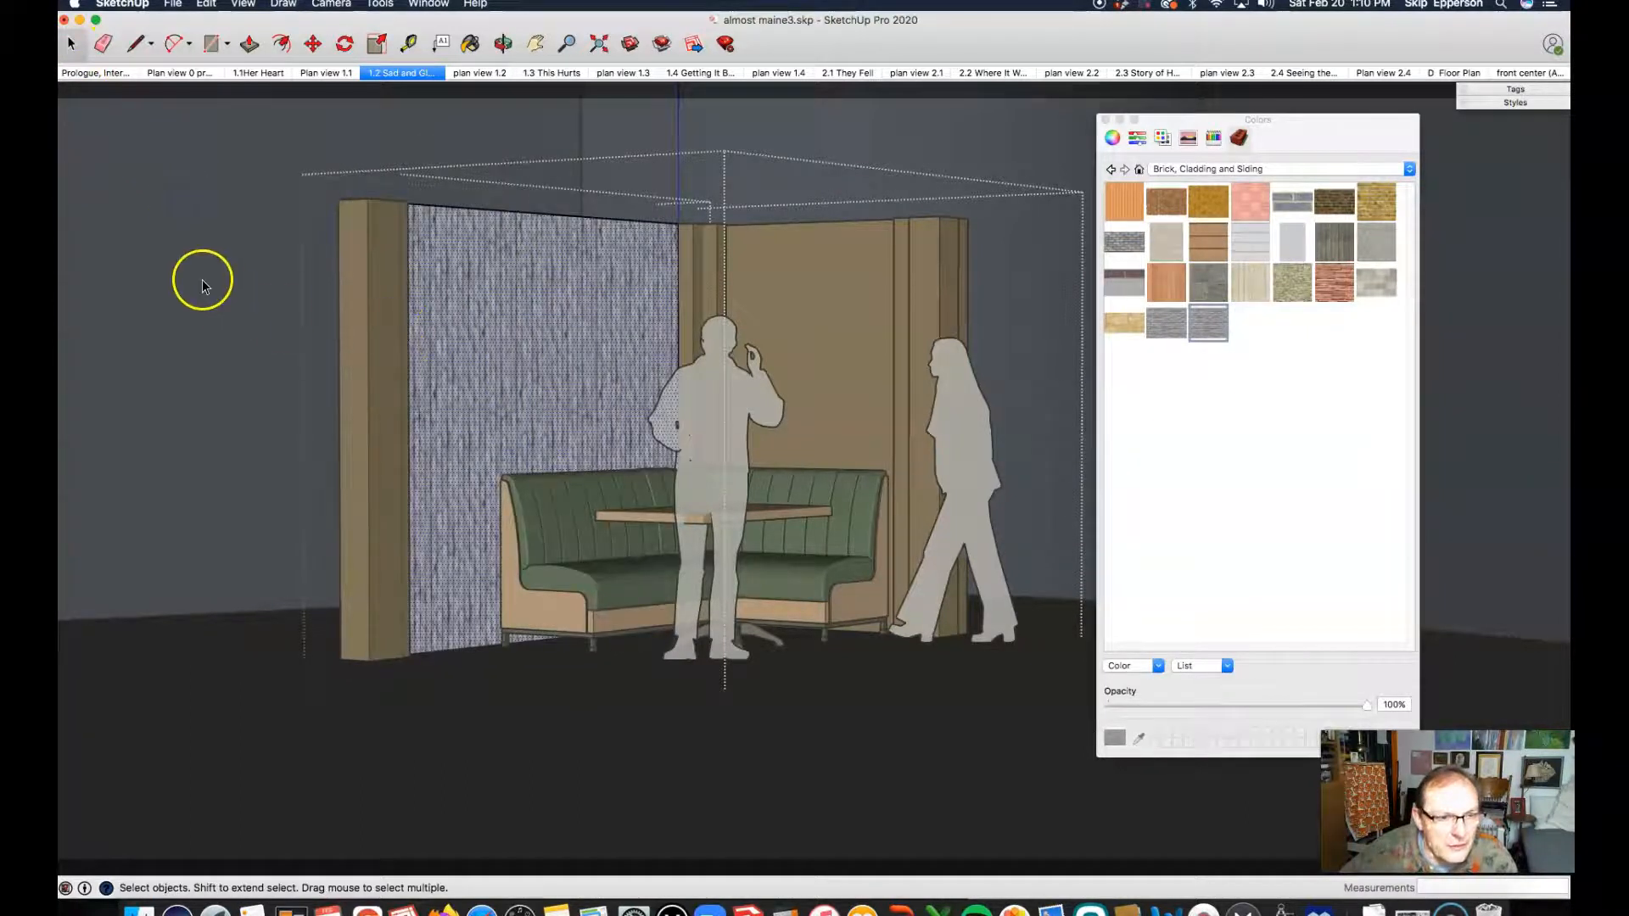
# Step: Undo the texture rotation to restore horizontal brick courses on the booth wall, and leave the wall group
pyautogui.scroll(5, 542, 413)
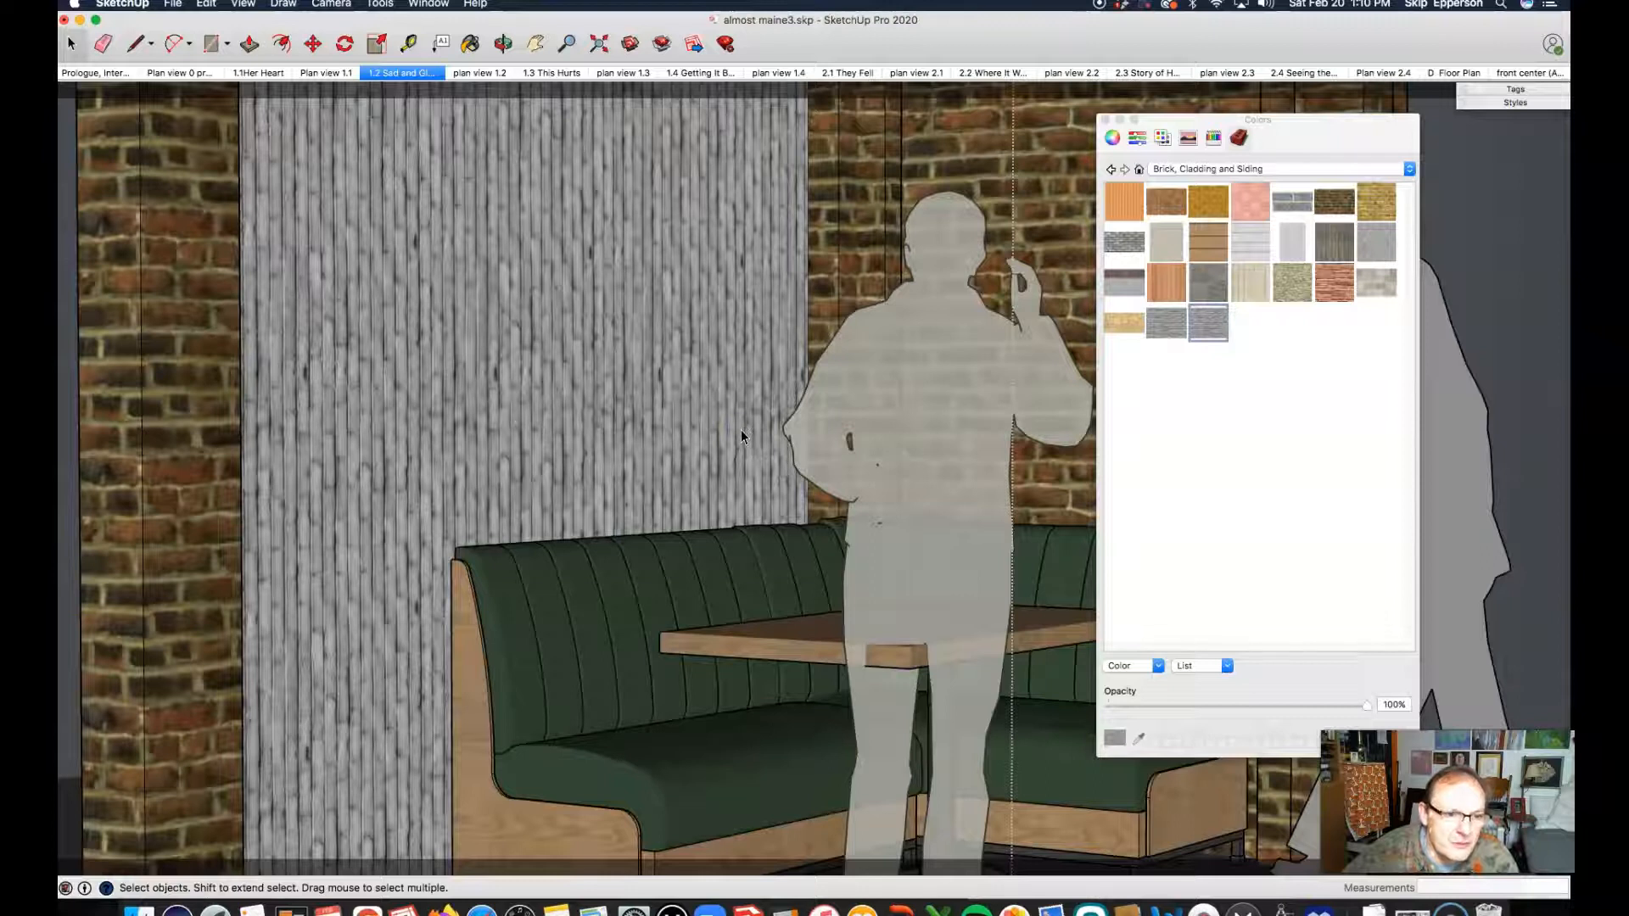
pyautogui.scroll(-5, 427, 390)
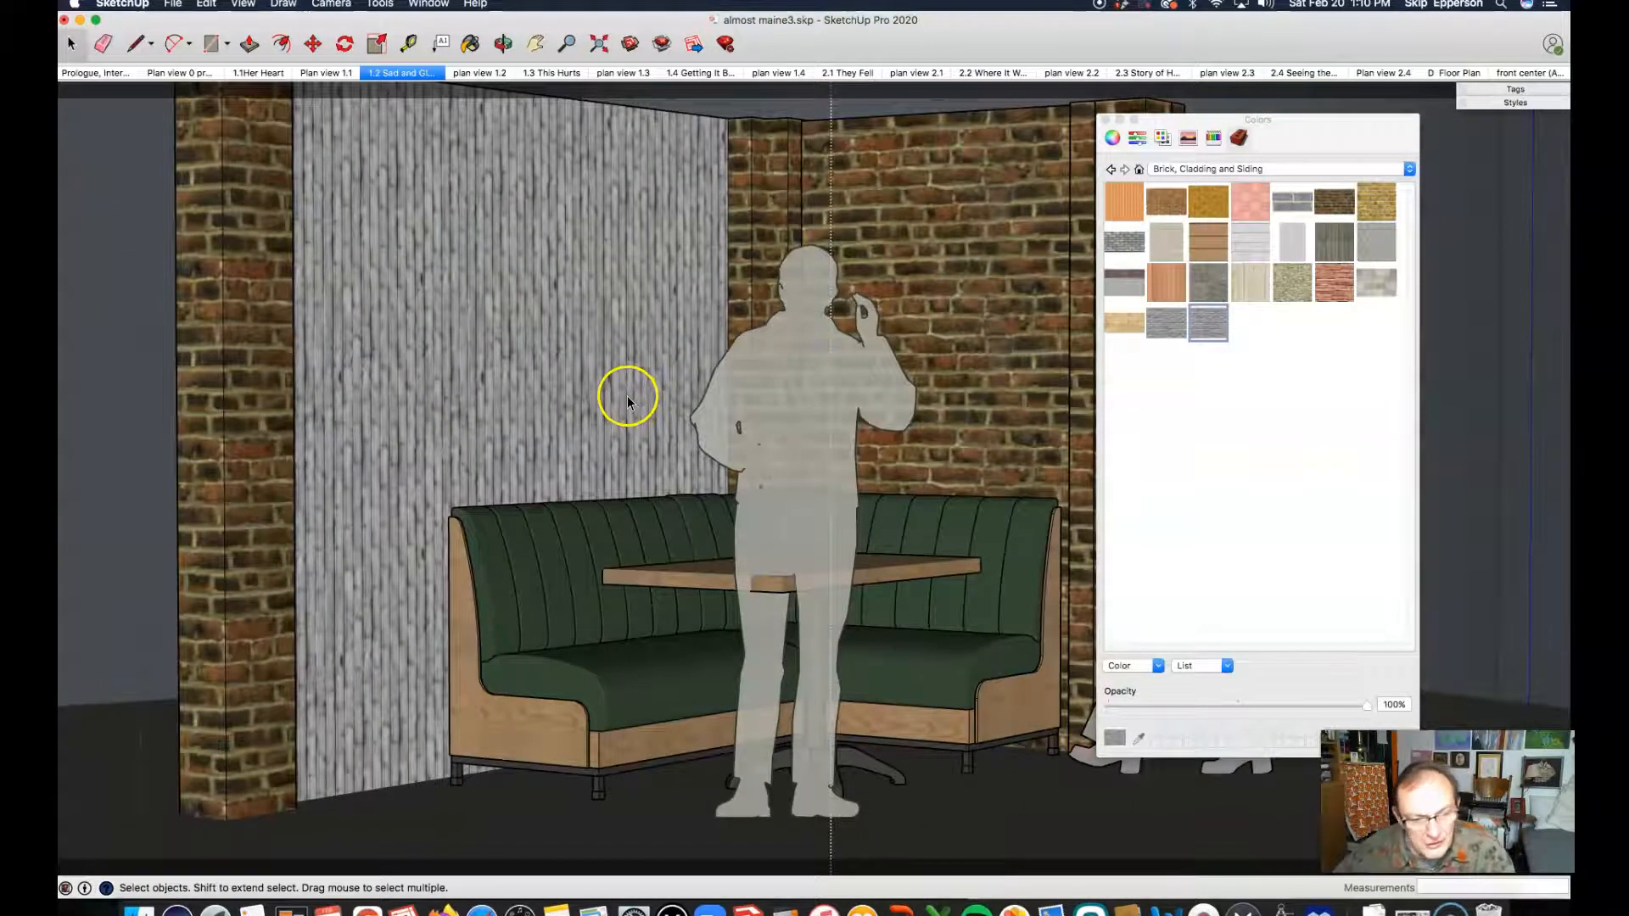
pyautogui.doubleClick(468, 407)
pyautogui.doubleClick(467, 407)
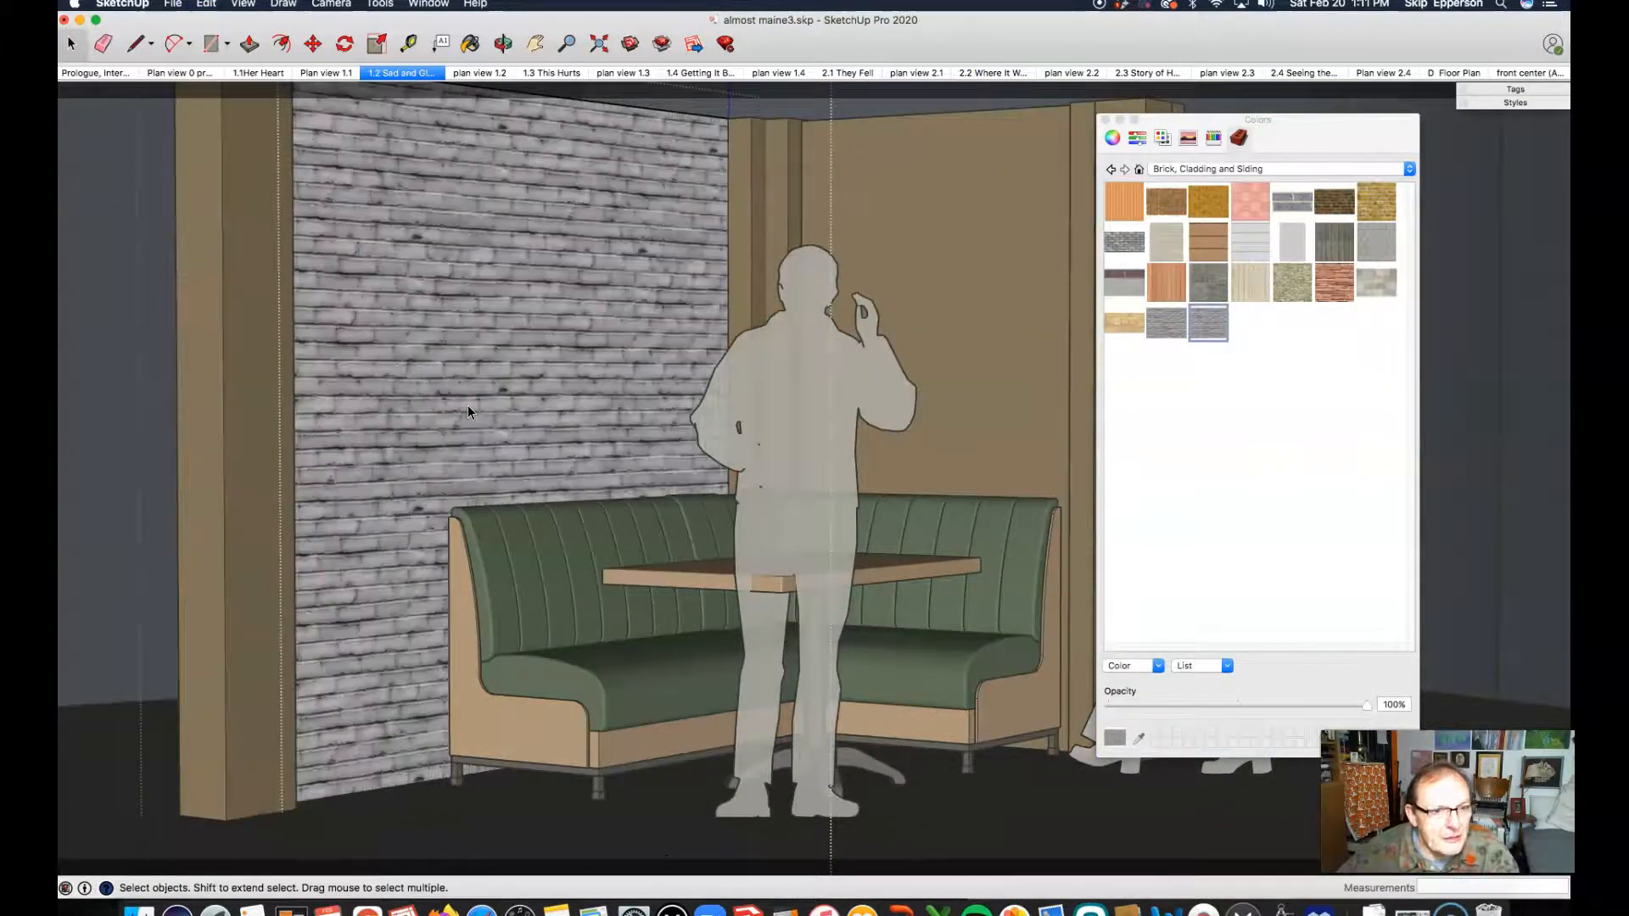
pyautogui.click(104, 272)
pyautogui.scroll(-3, 582, 348)
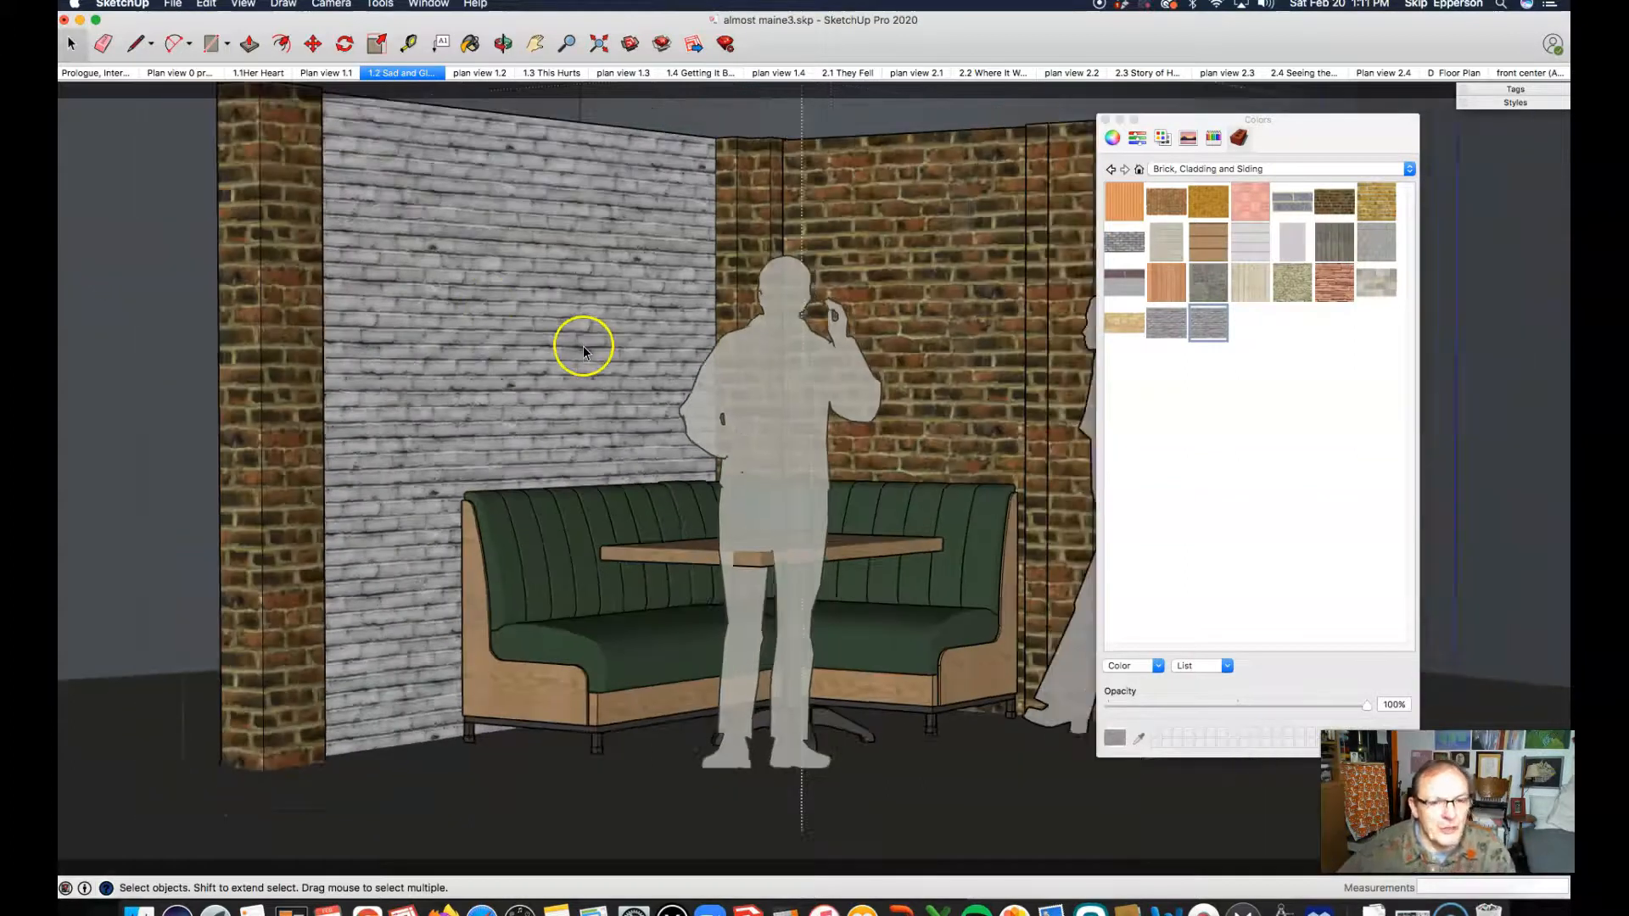